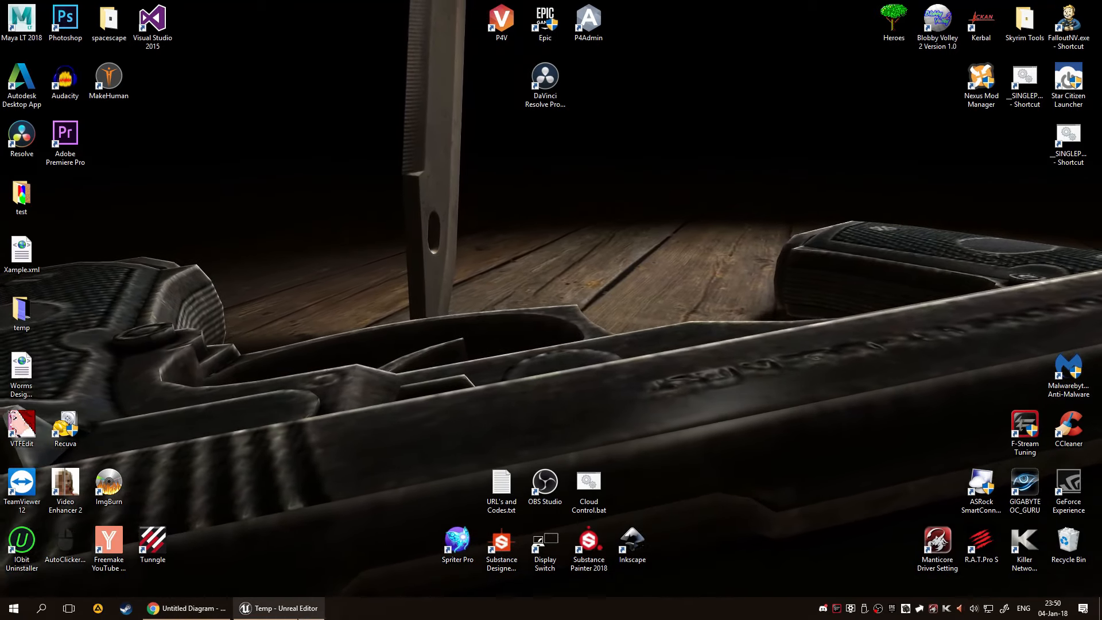
# Switch to the Unreal Editor and look through the advanced asset categories that can be created in the Content folder.
pyautogui.click(280, 608)
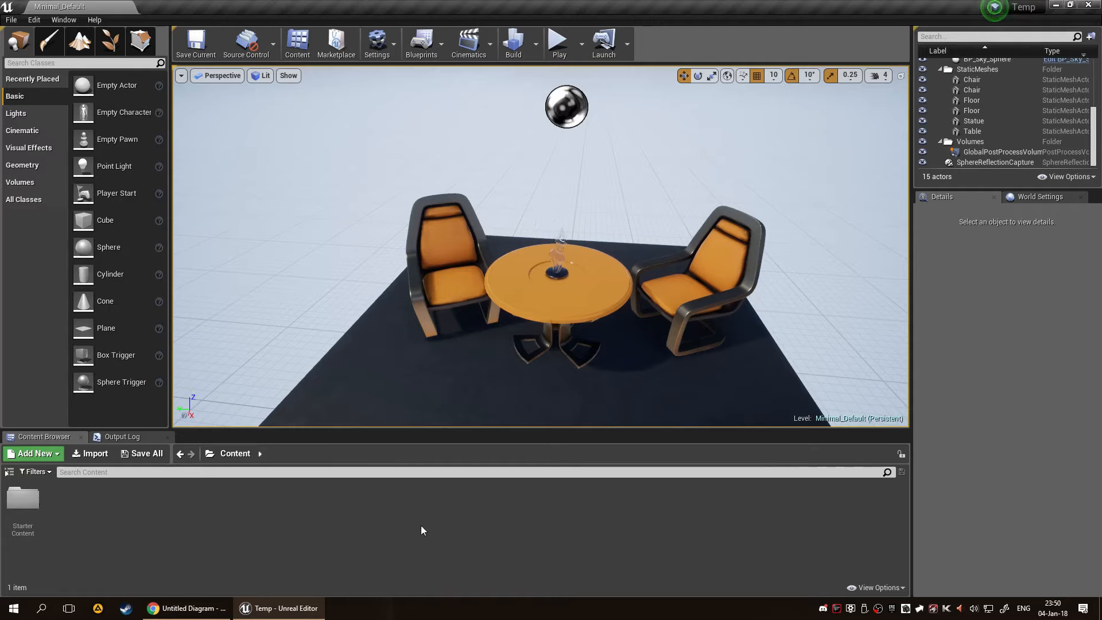
pyautogui.rightClick(278, 511)
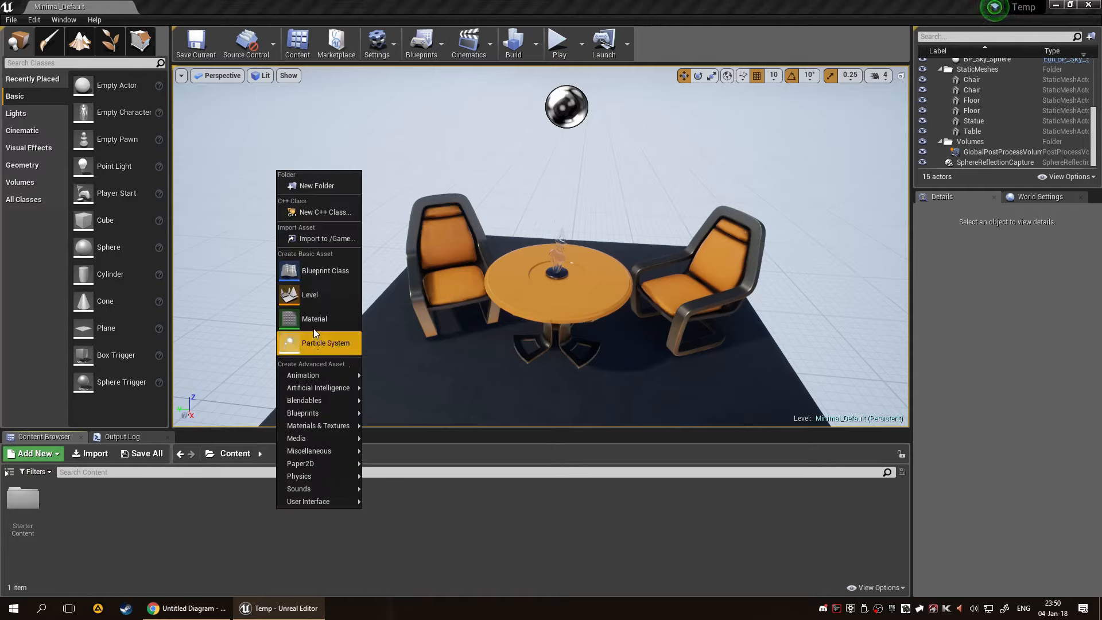
pyautogui.moveTo(311, 377)
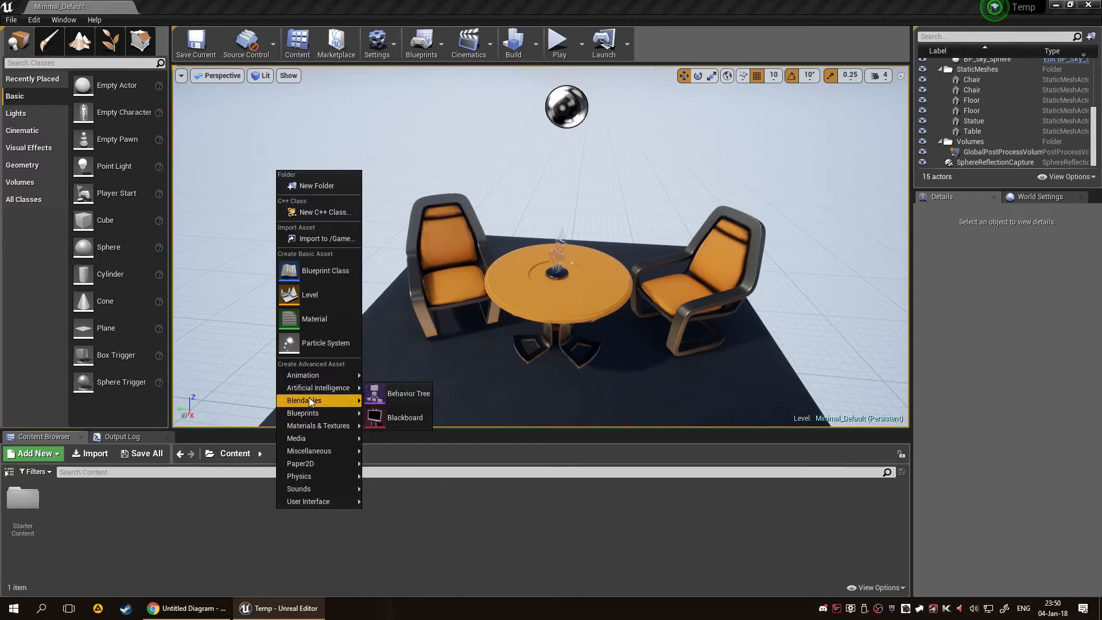
pyautogui.moveTo(310, 401)
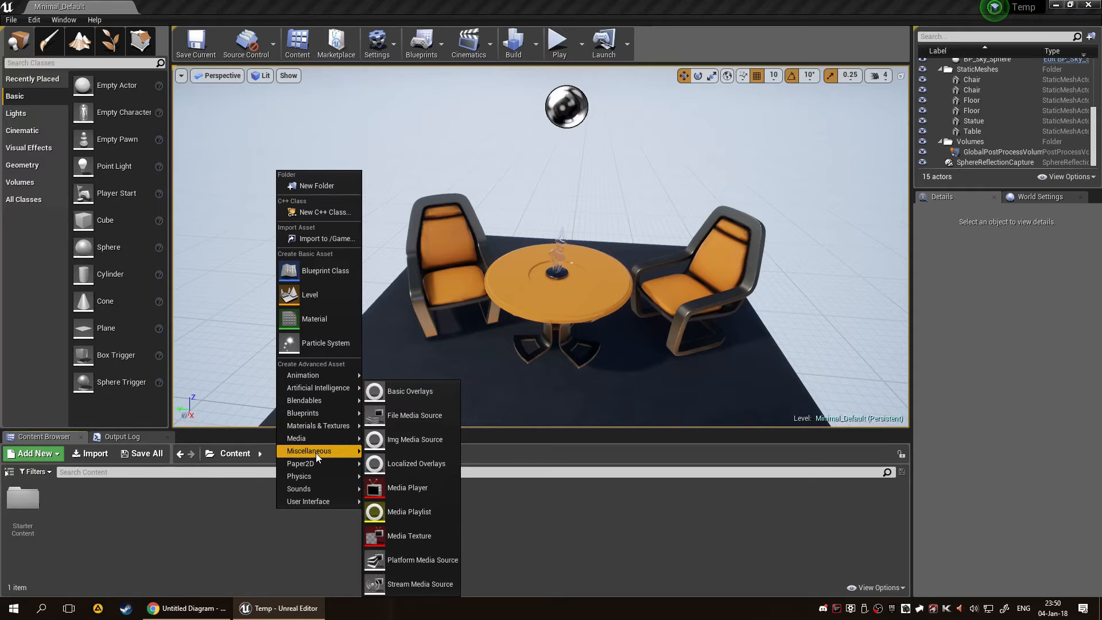
pyautogui.moveTo(316, 457)
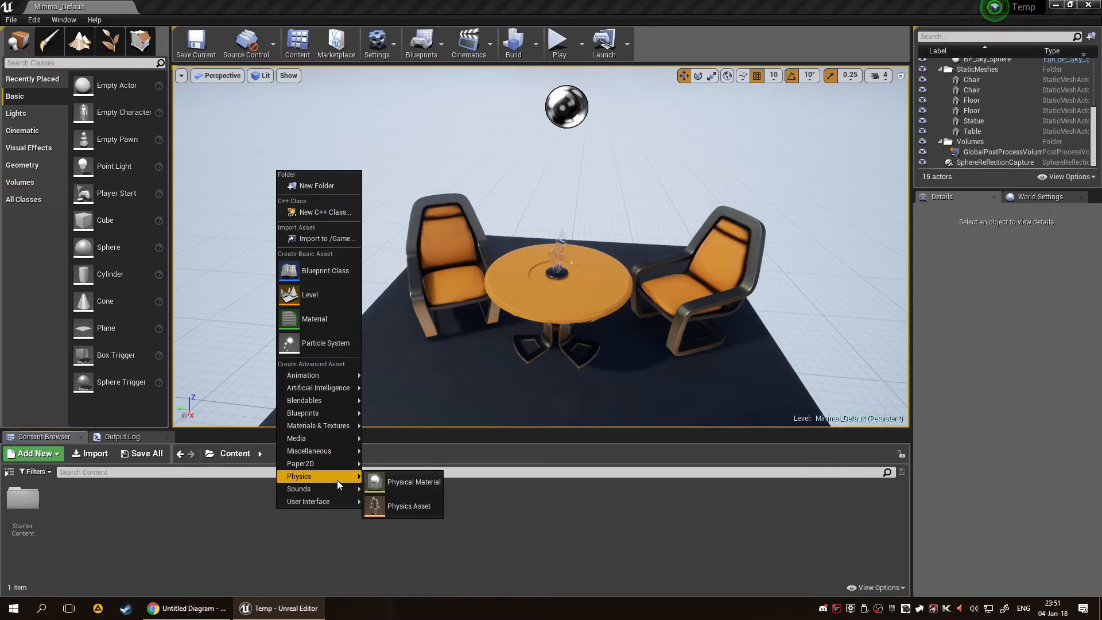
pyautogui.moveTo(352, 492)
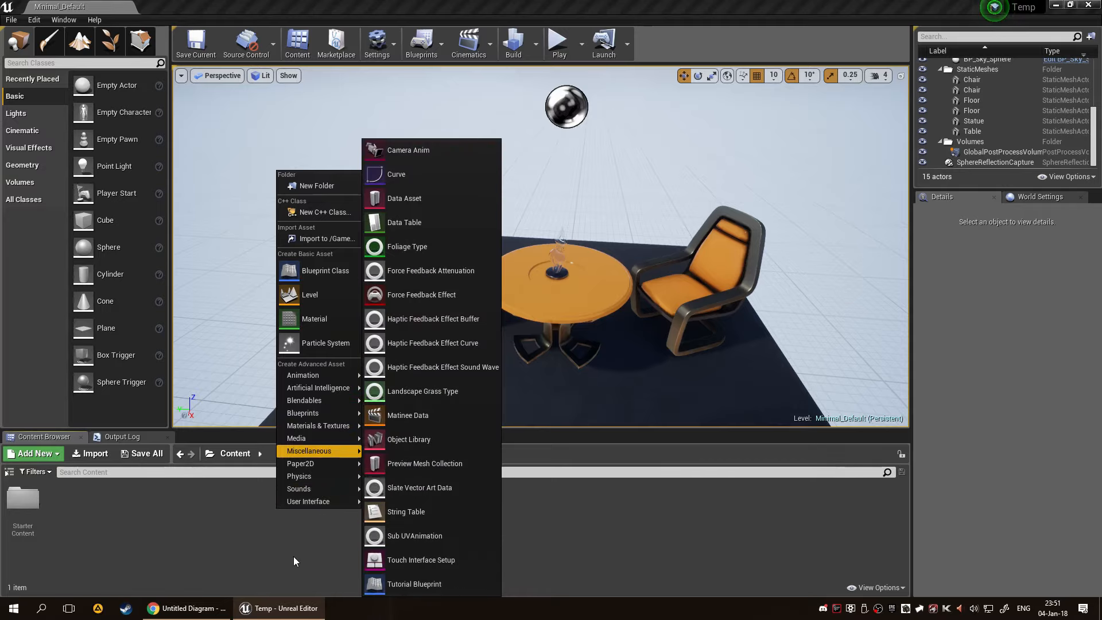
pyautogui.click(326, 536)
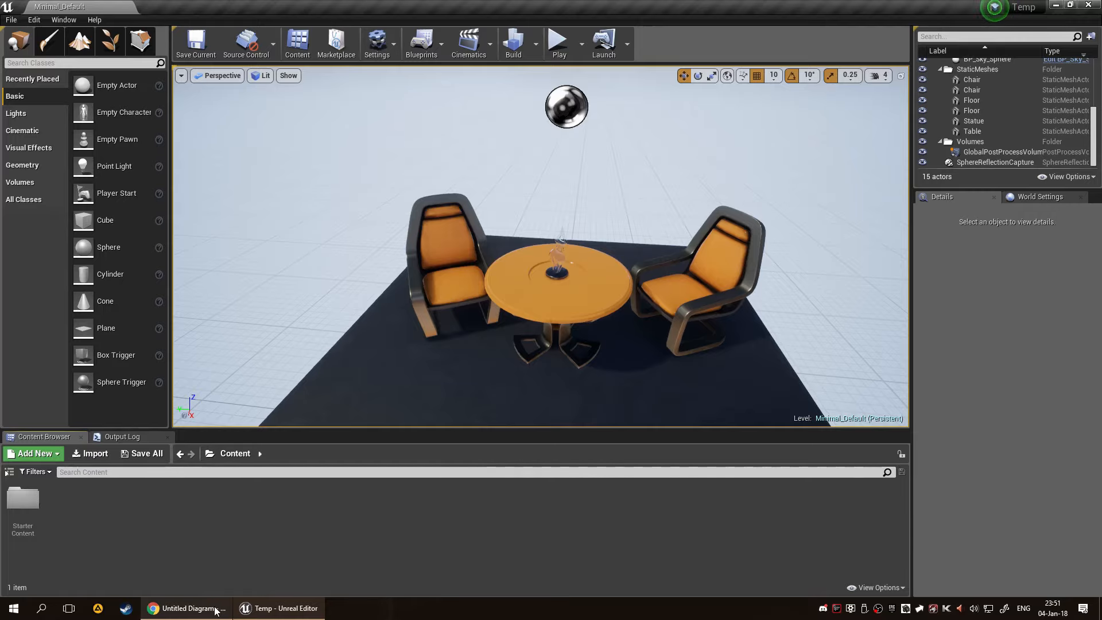
# Switch to the draw.io diagram in Chrome and examine the class boxes between the server and computer icons.
pyautogui.click(188, 608)
pyautogui.scroll(-3, 497, 328)
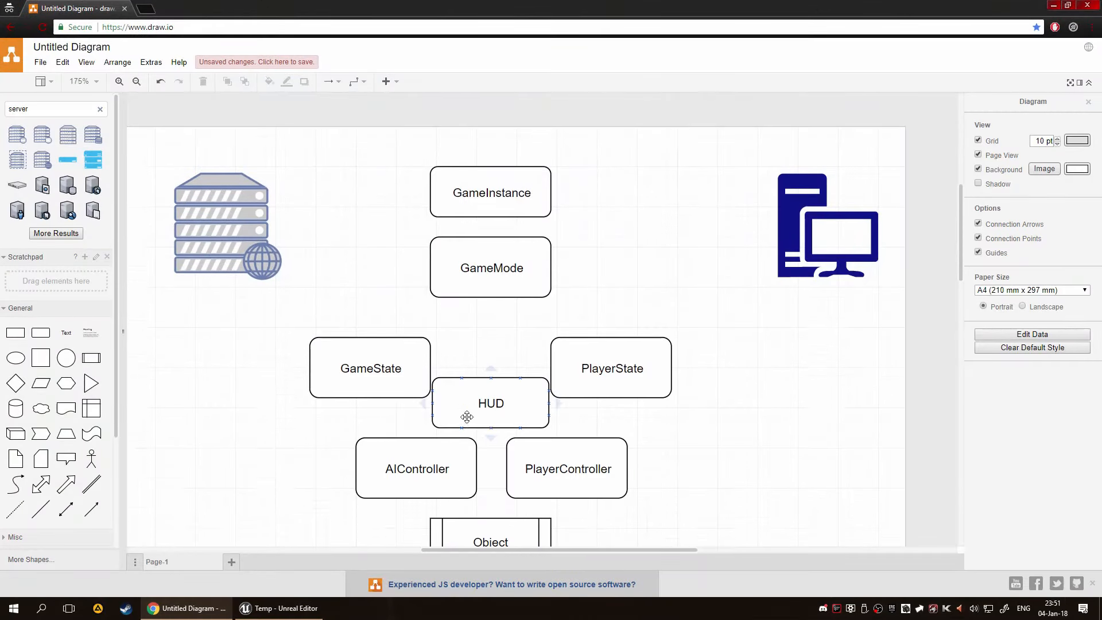
pyautogui.moveTo(593, 377); pyautogui.dragTo(649, 414, button='right')
pyautogui.scroll(3, 724, 401)
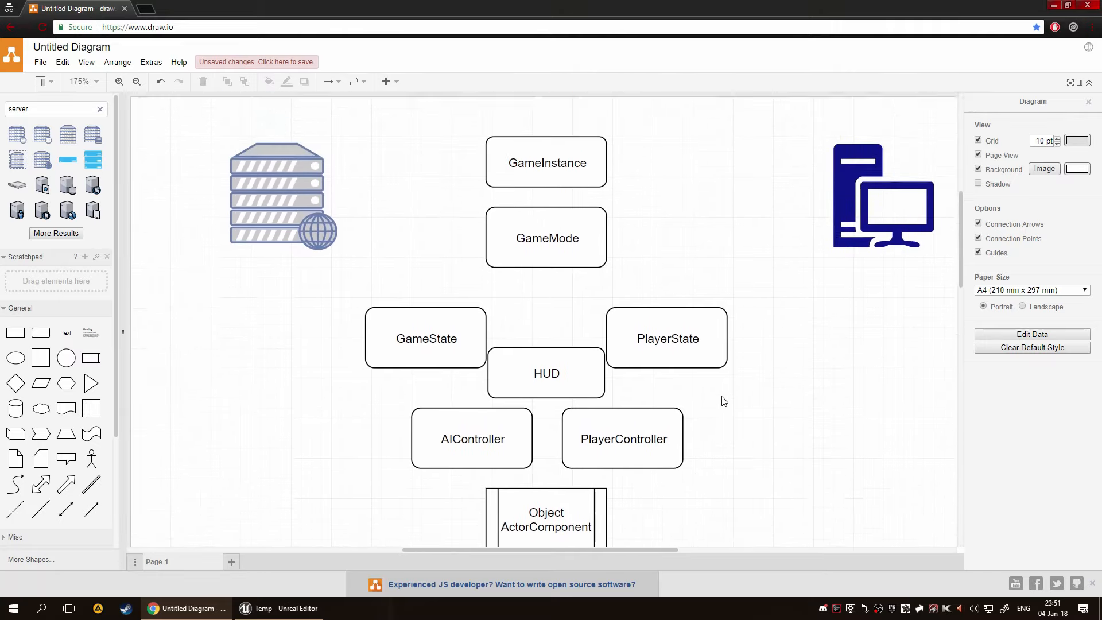
pyautogui.scroll(-2, 728, 411)
pyautogui.moveTo(746, 407); pyautogui.dragTo(719, 417, button='right')
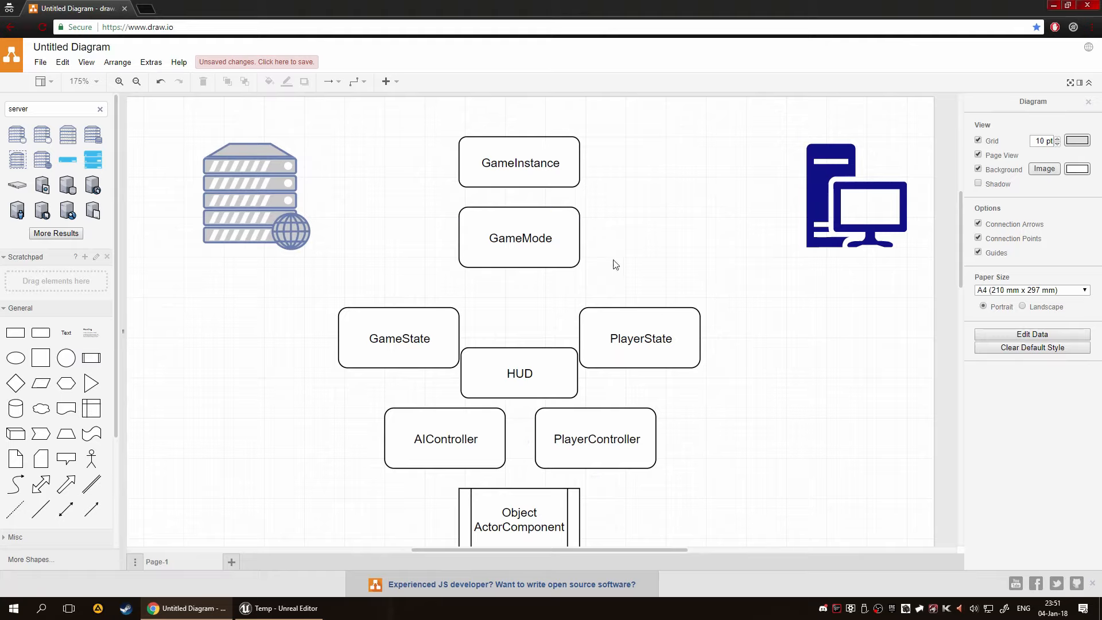
pyautogui.moveTo(682, 247)
pyautogui.mouseDown(button='right')
pyautogui.moveTo(686, 285)
pyautogui.moveTo(694, 256)
pyautogui.mouseUp(button='right')
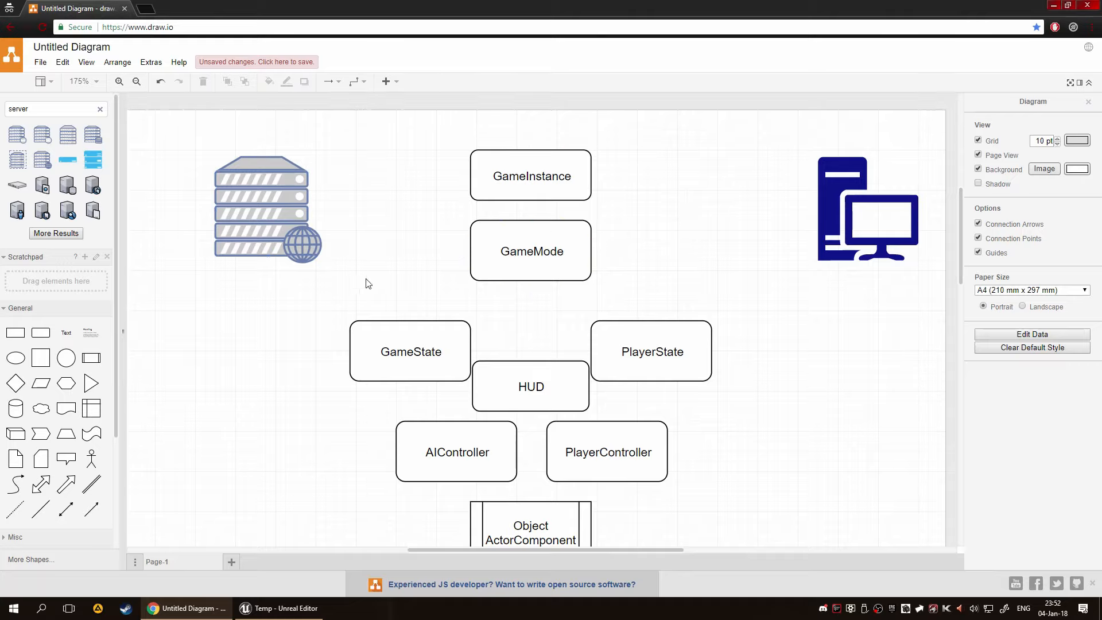
pyautogui.moveTo(374, 238)
pyautogui.mouseDown(button='right')
pyautogui.moveTo(367, 254)
pyautogui.moveTo(382, 255)
pyautogui.mouseUp(button='right')
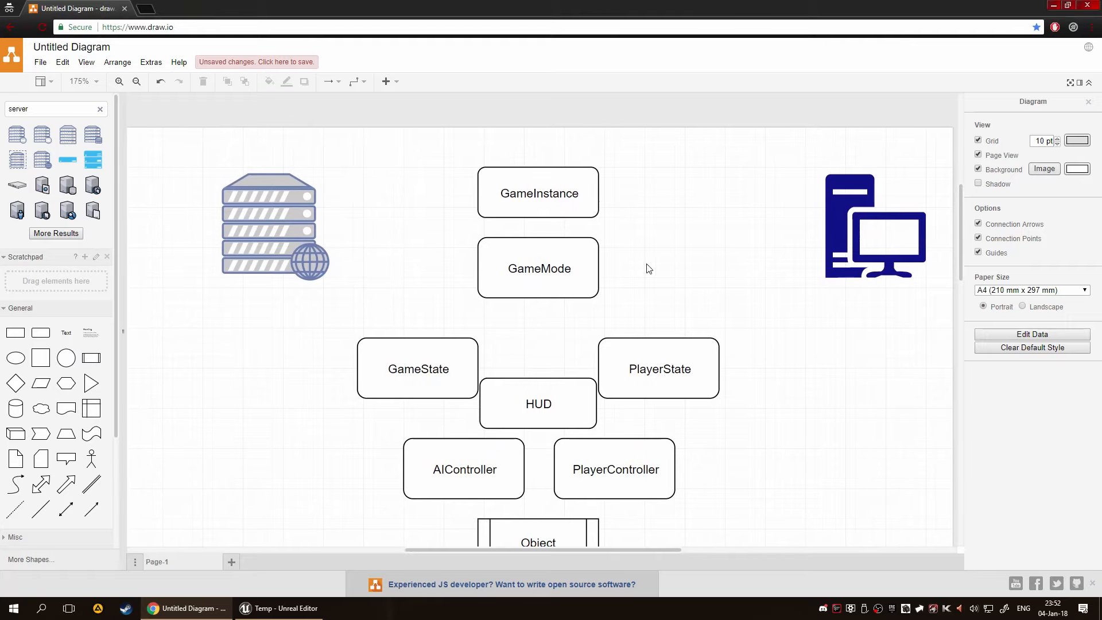
pyautogui.moveTo(647, 265); pyautogui.dragTo(657, 298, button='right')
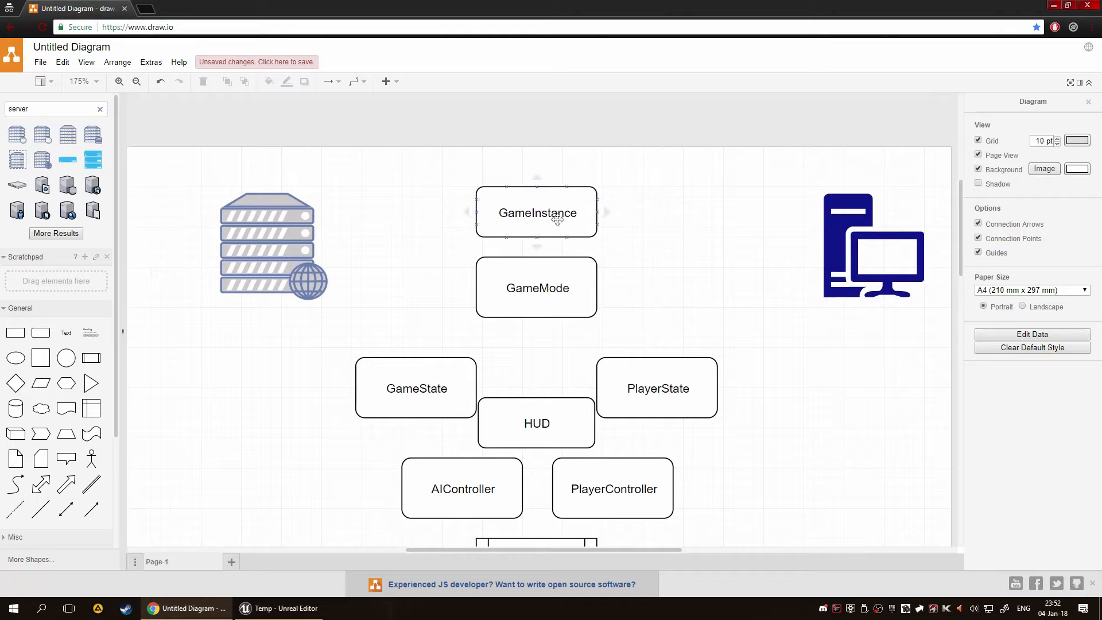
pyautogui.moveTo(631, 231); pyautogui.dragTo(641, 242, button='right')
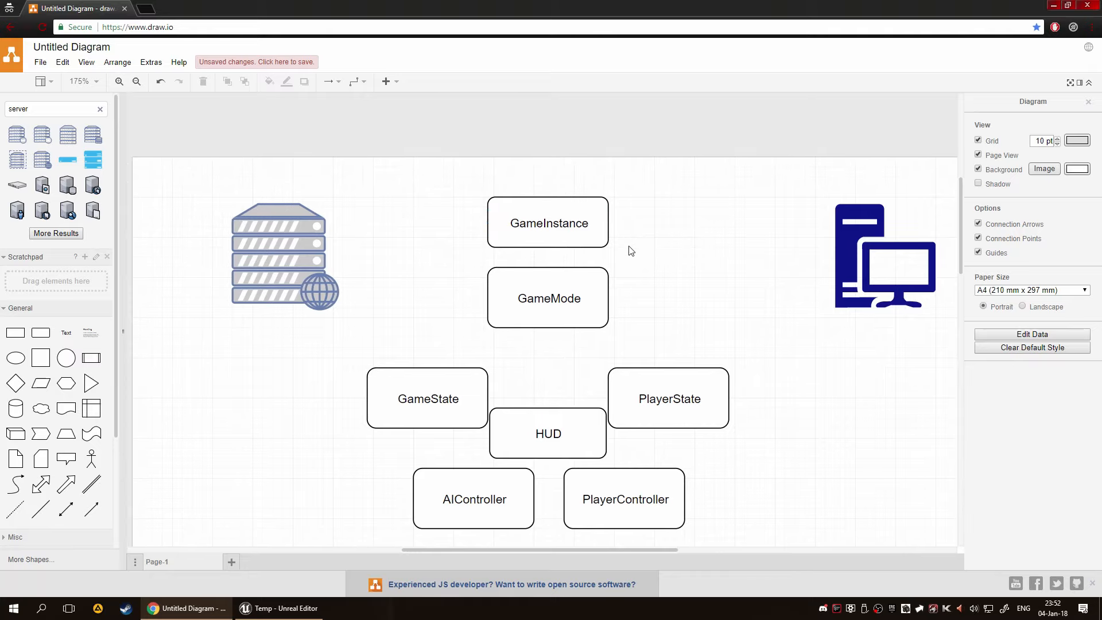
pyautogui.moveTo(605, 280); pyautogui.dragTo(599, 251, button='right')
# Label the server rack icon "Server".
pyautogui.click(331, 263)
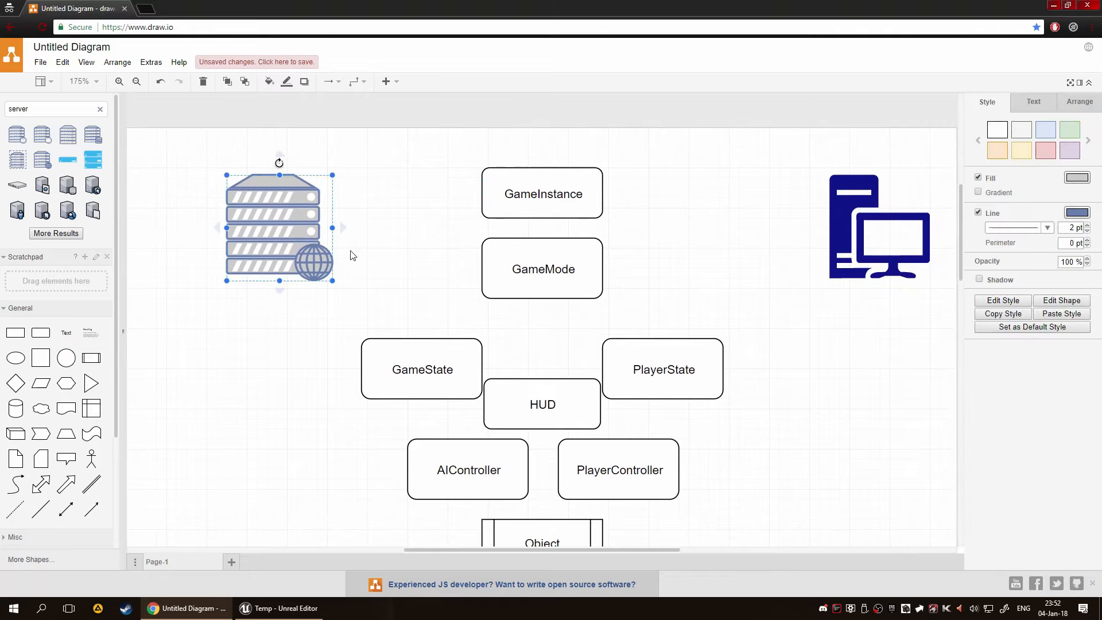
pyautogui.press('F2')
pyautogui.write('Server')
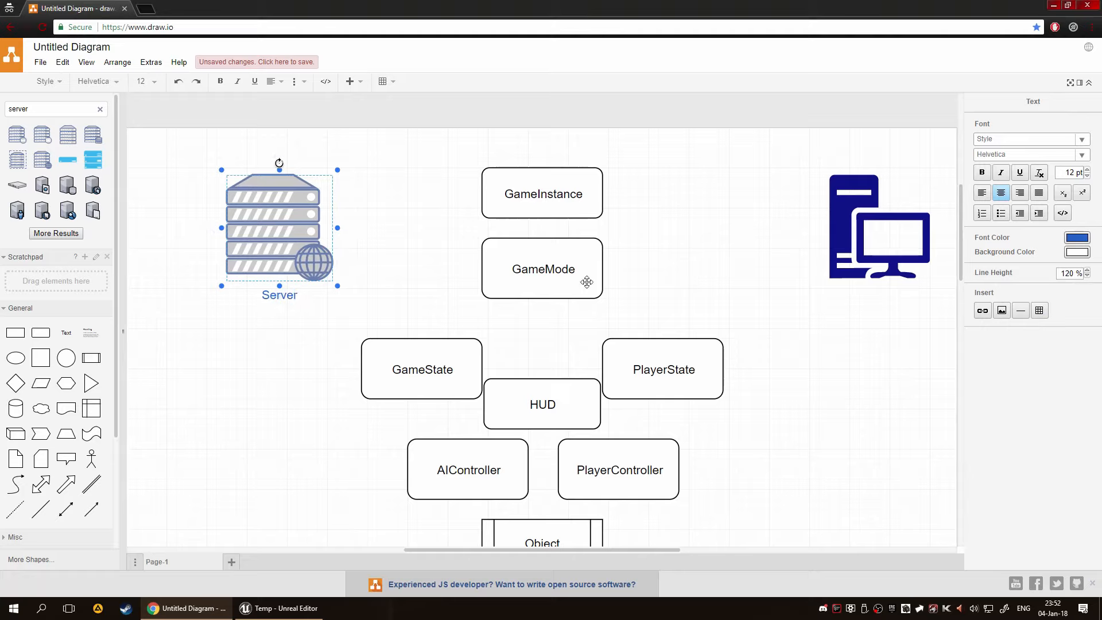
pyautogui.click(830, 357)
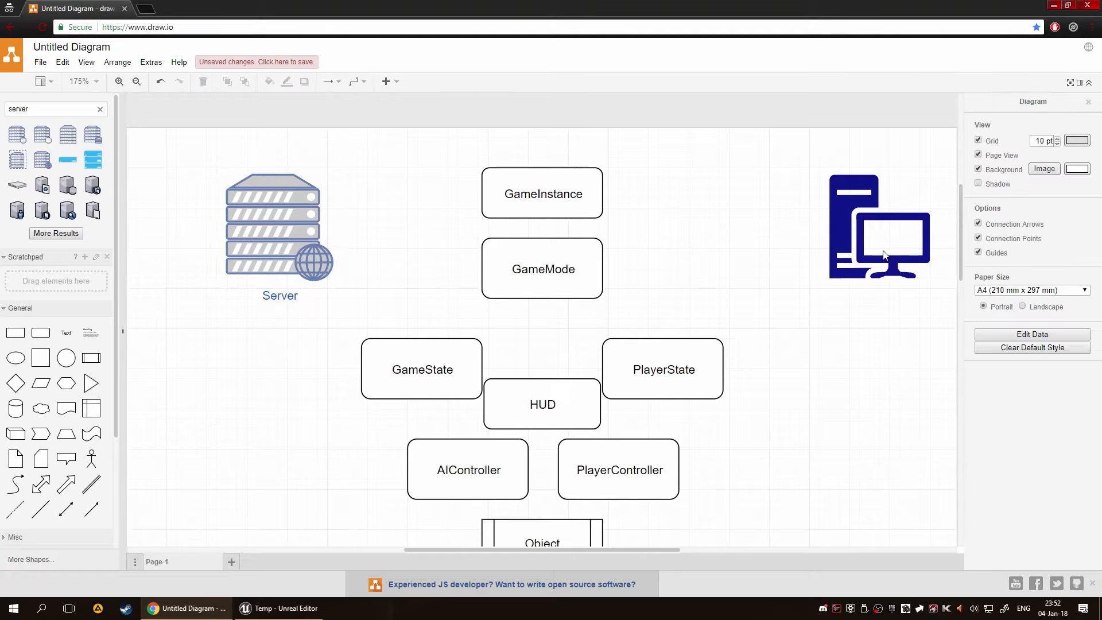
# Label the desktop computer icon "Client".
pyautogui.click(827, 229)
pyautogui.press('F2')
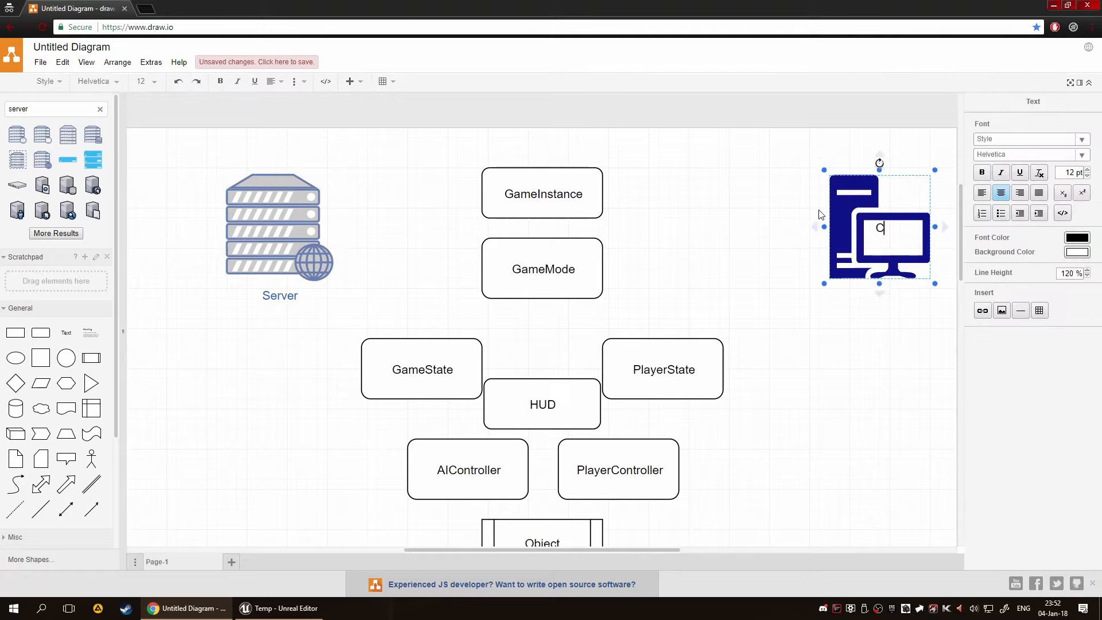
pyautogui.write('Clienr')
pyautogui.click(862, 377)
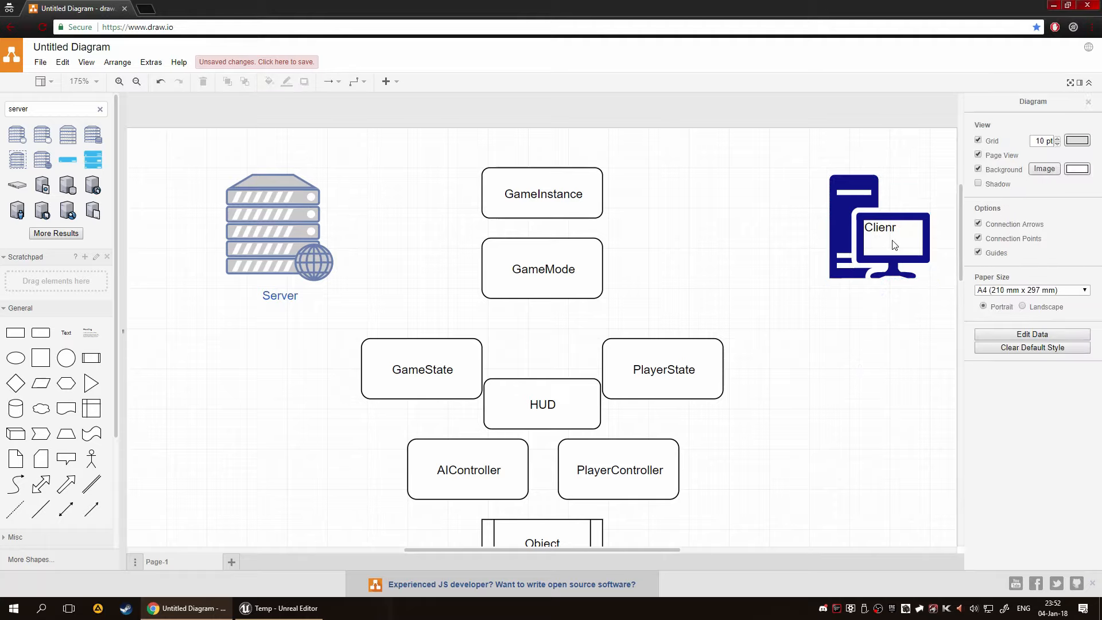
pyautogui.click(872, 221)
pyautogui.press('F2')
pyautogui.write('Cline')
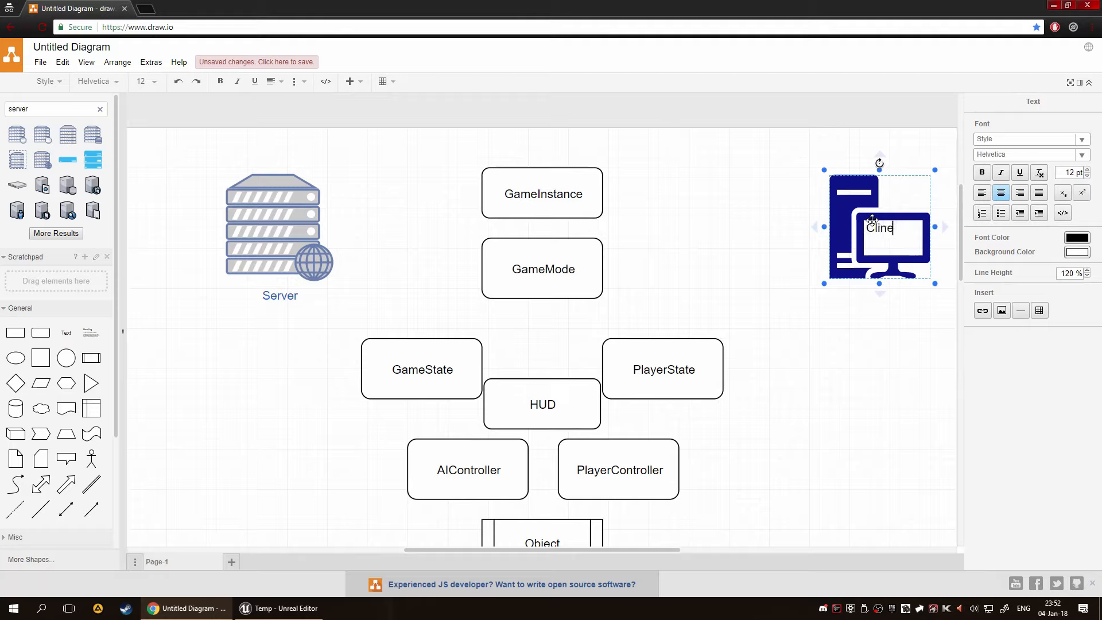
pyautogui.write('t')
pyautogui.press('BackSpace')
pyautogui.press('BackSpace')
pyautogui.press('BackSpace')
pyautogui.write('ent')
pyautogui.press('Return')
pyautogui.press('BackSpace')
pyautogui.click(898, 386)
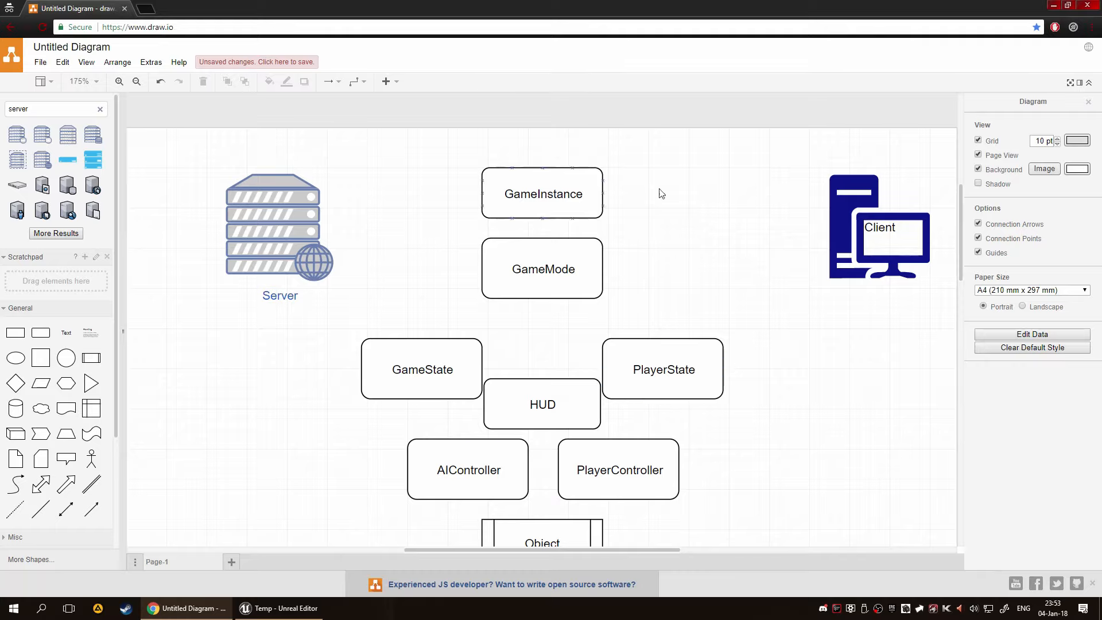
# Look over the diagram's class boxes from GameInstance down to Actor, Pawn and Character.
pyautogui.scroll(-4, 770, 412)
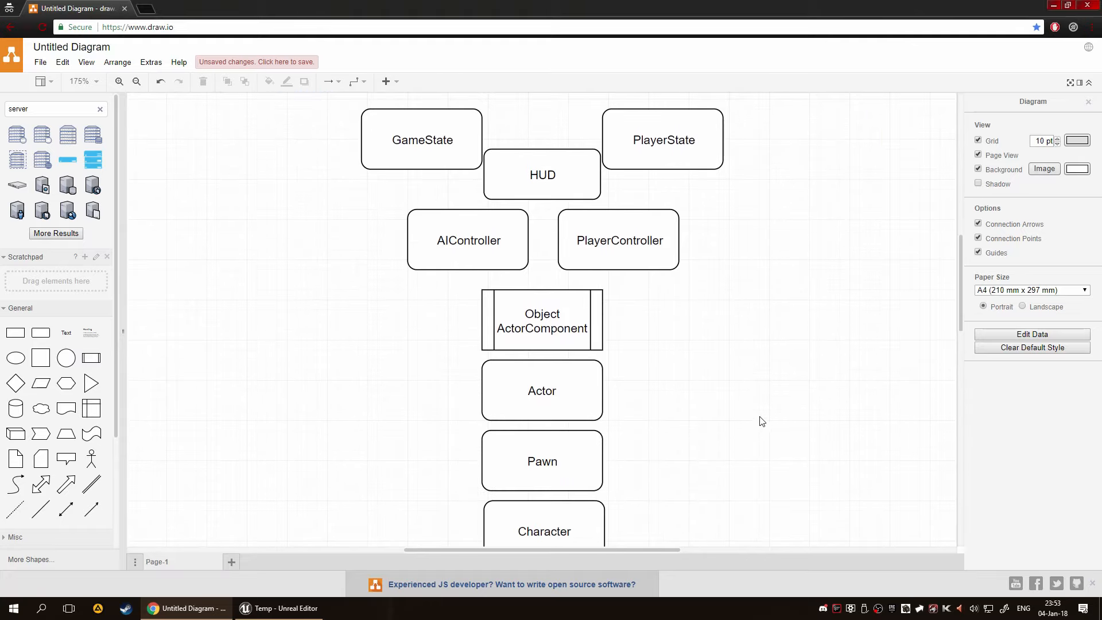
pyautogui.scroll(3, 770, 418)
pyautogui.scroll(2, 770, 419)
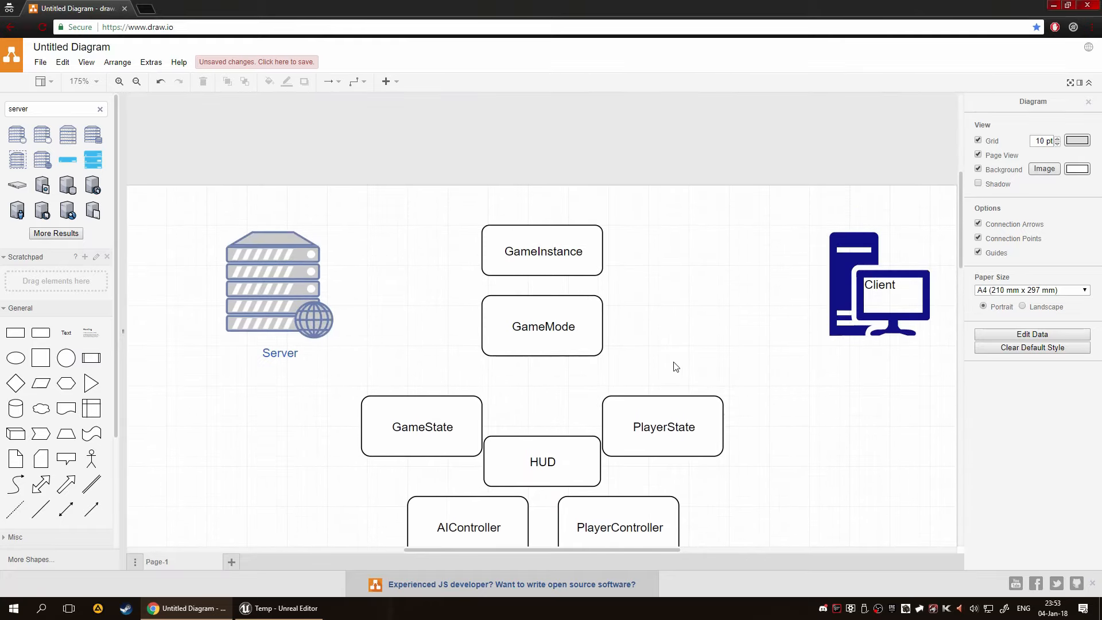
pyautogui.click(577, 246)
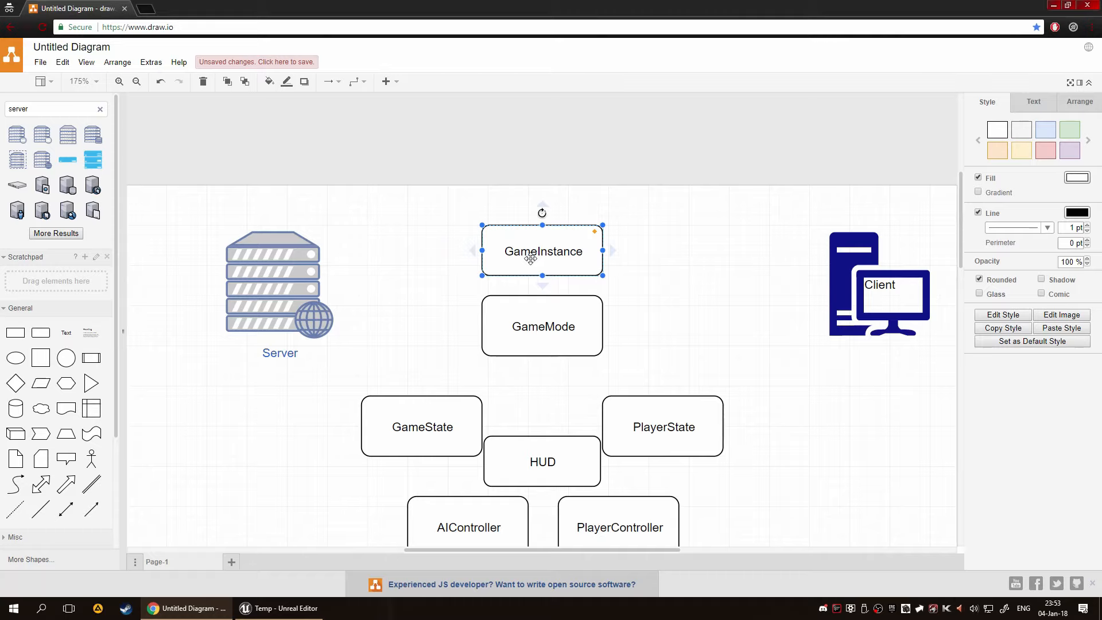
pyautogui.scroll(-3, 540, 276)
pyautogui.scroll(-4, 540, 276)
pyautogui.scroll(7, 568, 370)
pyautogui.scroll(-1, 519, 374)
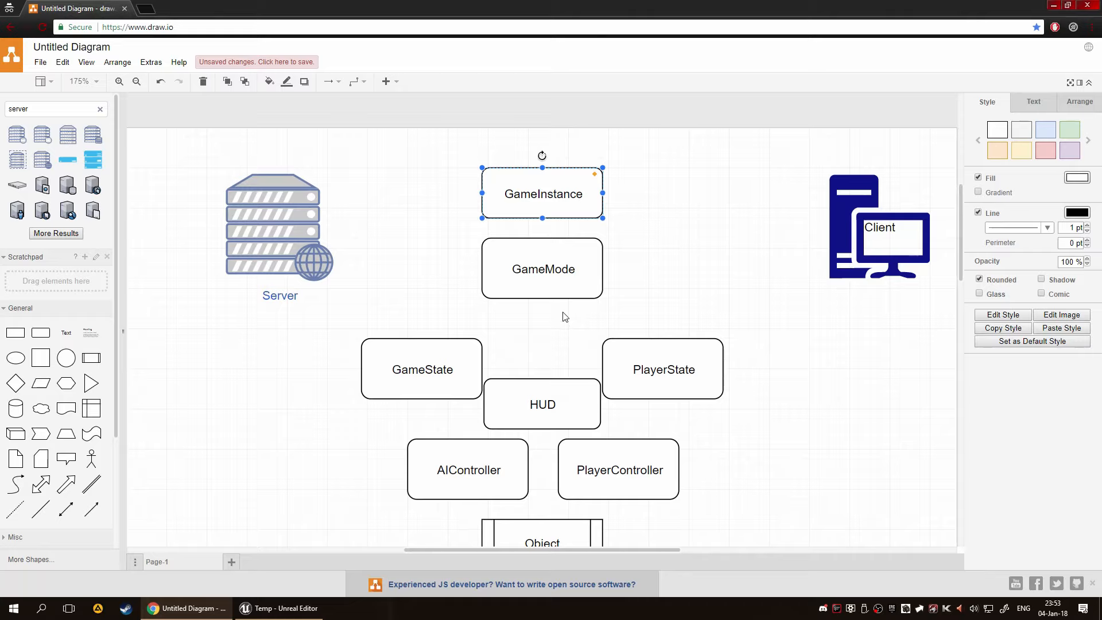
pyautogui.scroll(1, 566, 285)
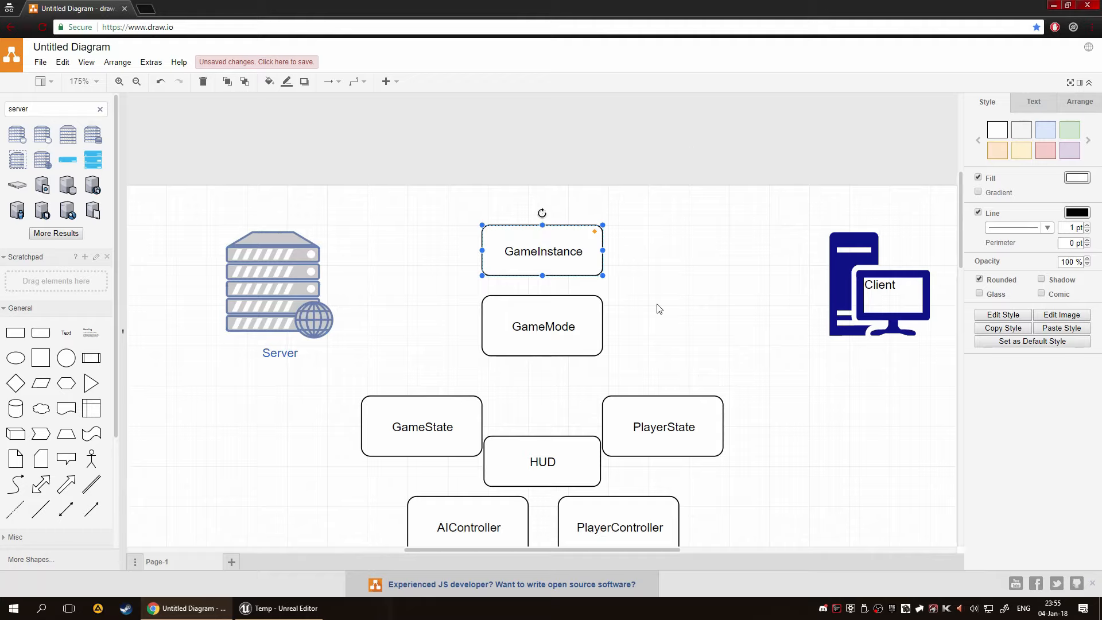
# Apply the green style to the Server icon and the red style to the Client icon.
pyautogui.click(288, 290)
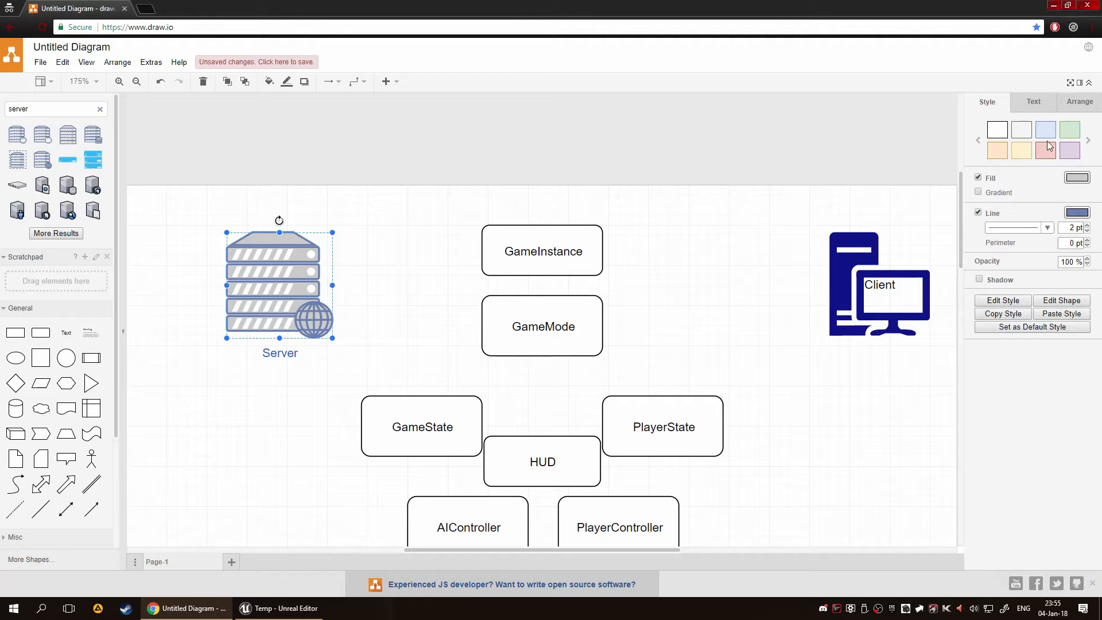
pyautogui.click(1071, 131)
pyautogui.click(785, 295)
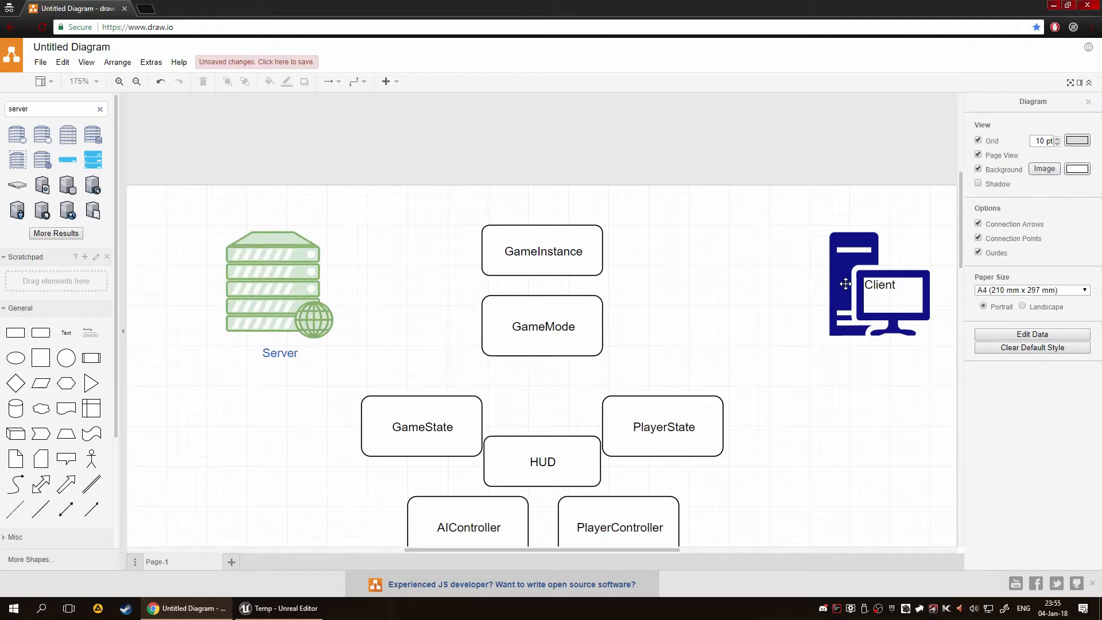
pyautogui.click(846, 283)
pyautogui.click(1046, 150)
pyautogui.click(730, 267)
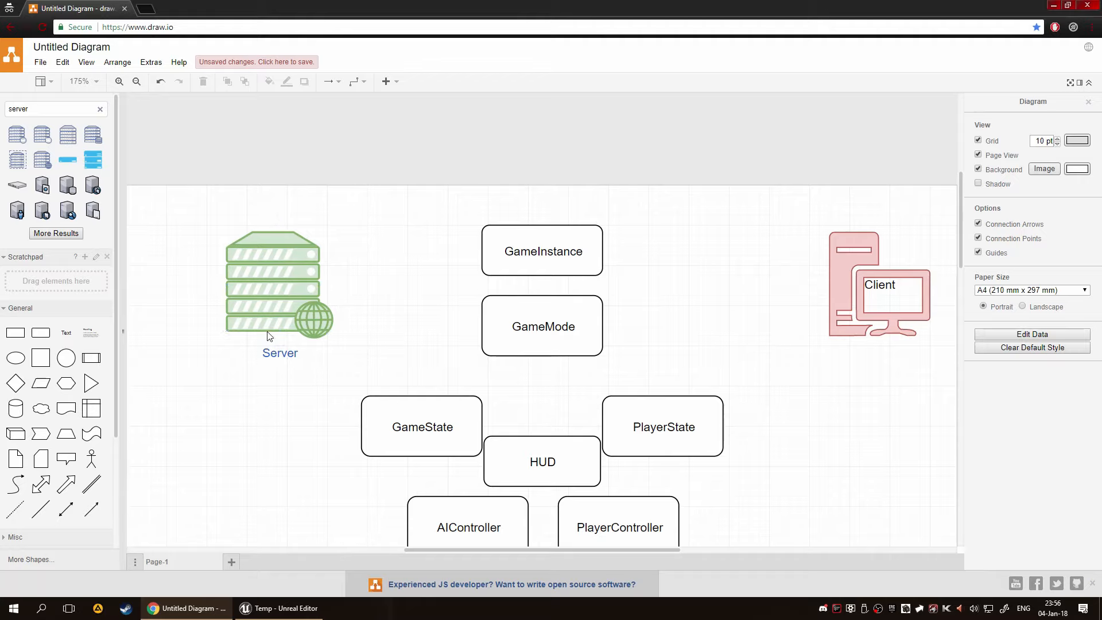
# Draw a connector arrow from the top of the Server icon to the top of the Client icon.
pyautogui.click(263, 299)
pyautogui.moveTo(280, 232); pyautogui.dragTo(859, 226)
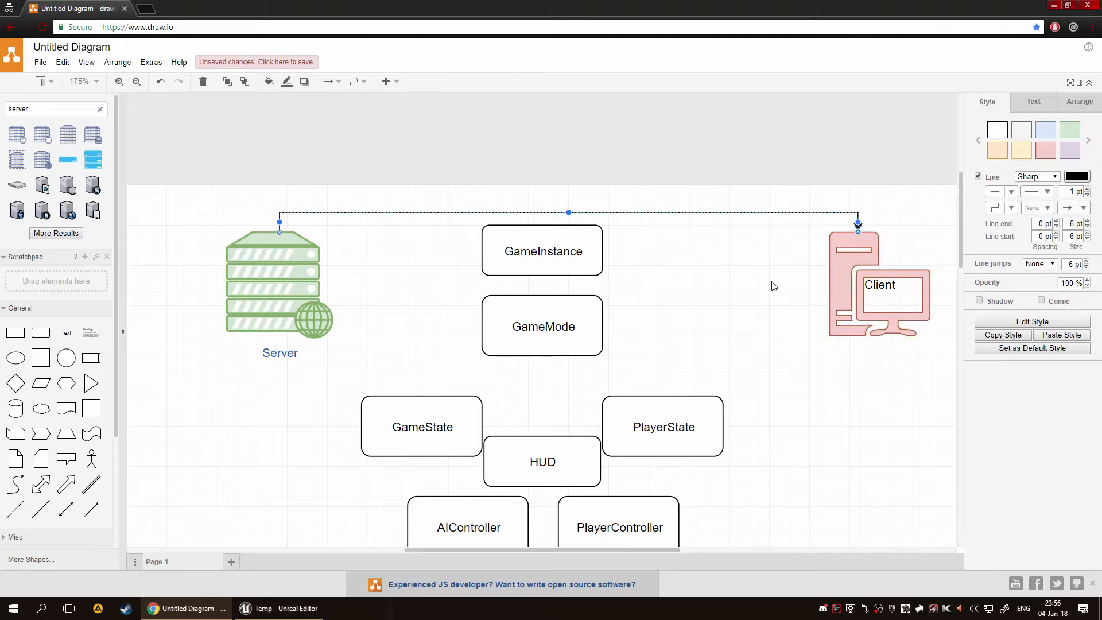
pyautogui.click(772, 286)
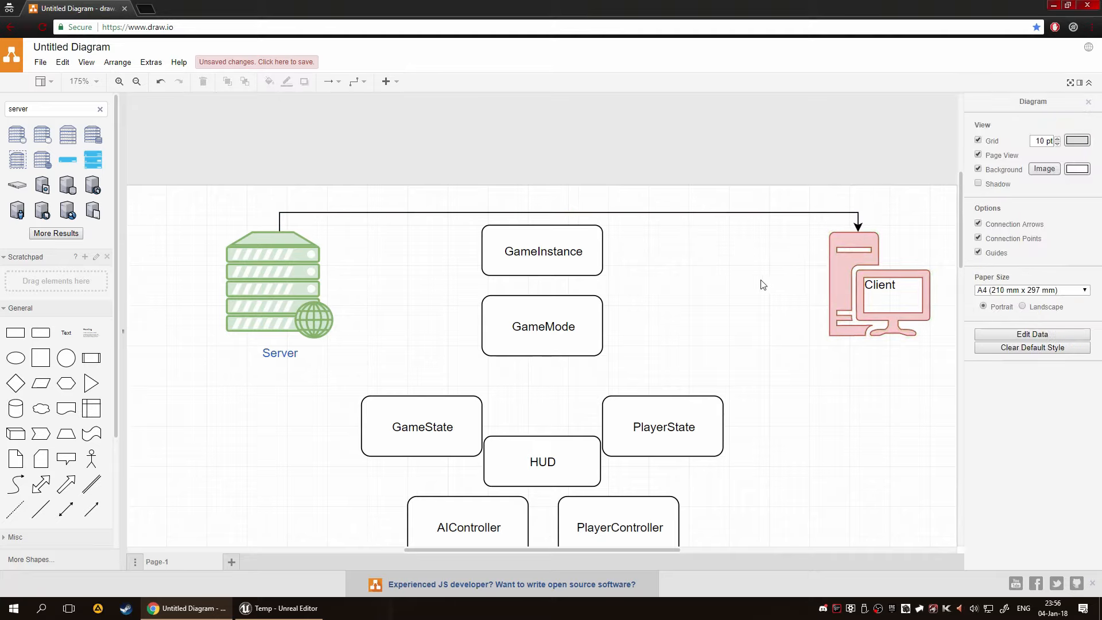
pyautogui.click(858, 225)
pyautogui.moveTo(858, 223); pyautogui.dragTo(858, 221)
pyautogui.click(723, 341)
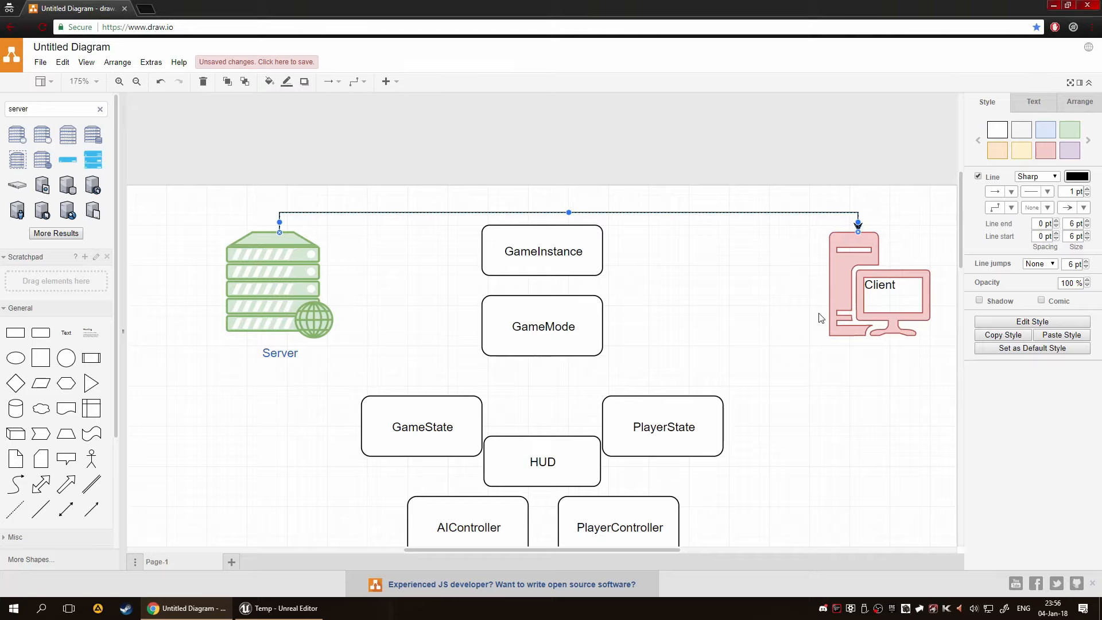
pyautogui.click(821, 318)
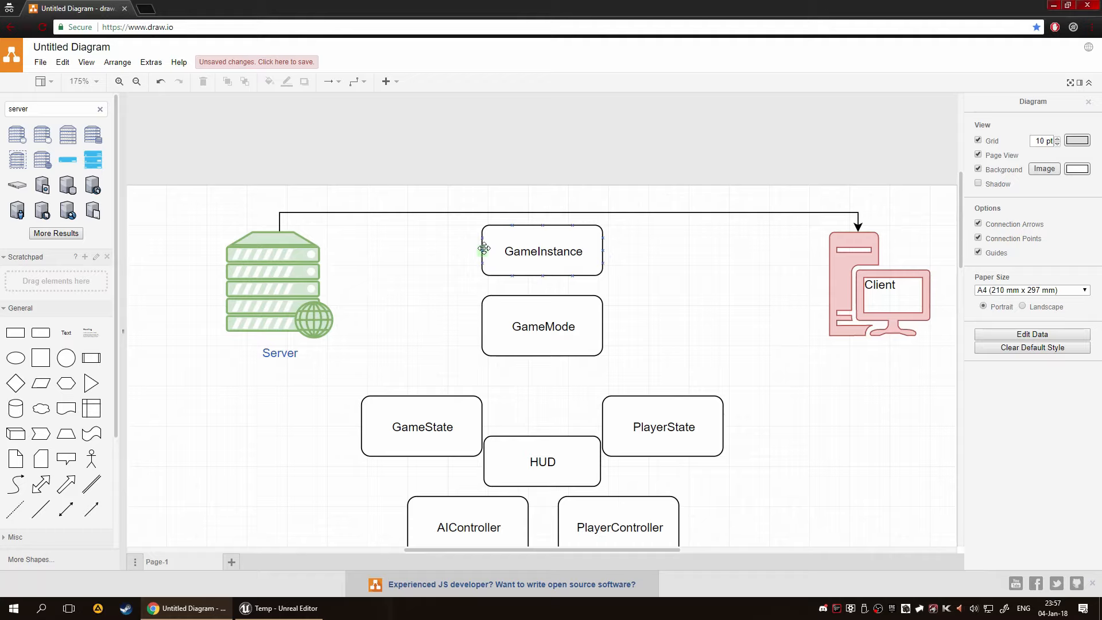
# Connect GameInstance to the Server and Client icons with arrows, and move the Server icon farther from the class boxes.
pyautogui.moveTo(484, 248); pyautogui.dragTo(319, 247)
pyautogui.moveTo(603, 250); pyautogui.dragTo(828, 241)
pyautogui.click(804, 284)
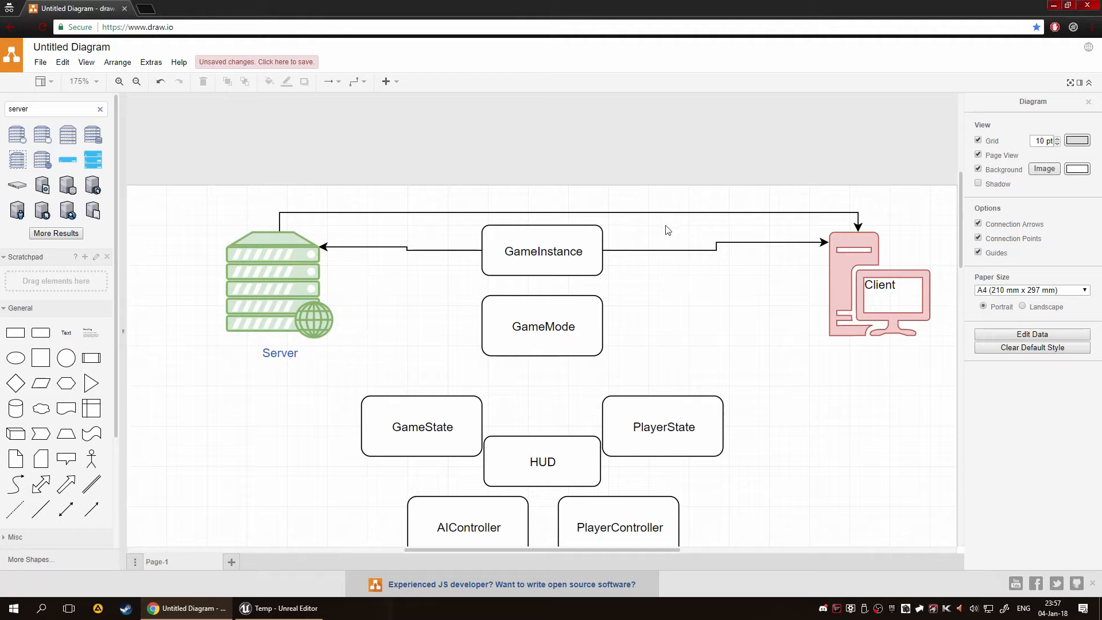
pyautogui.moveTo(272, 281); pyautogui.dragTo(213, 280)
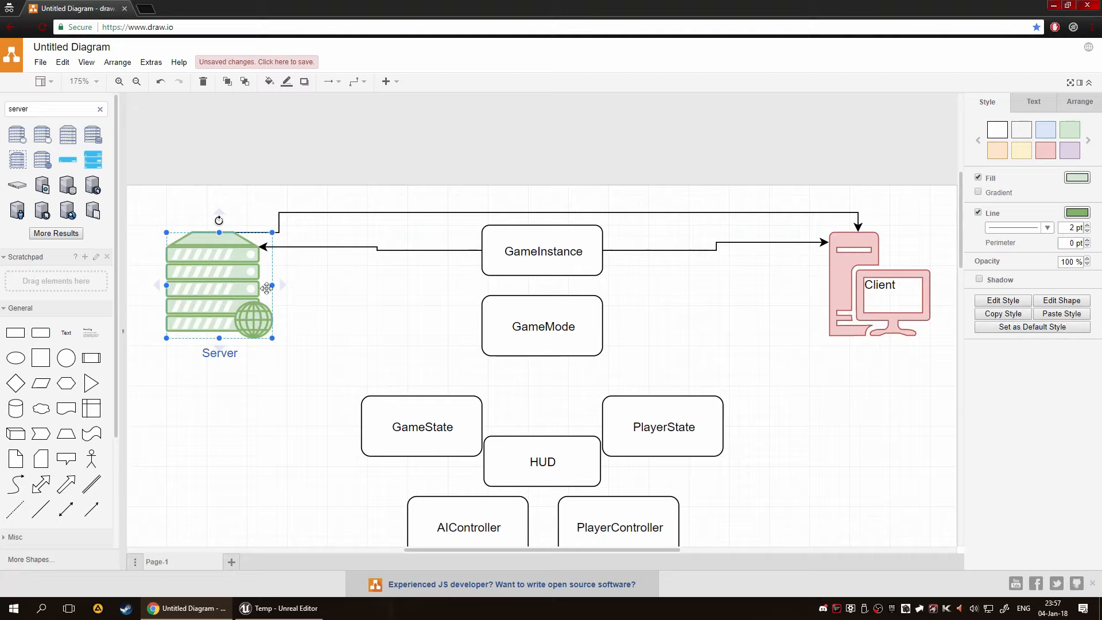
# Reroute the Server-to-Client connector so it rises straight from the top centre of the Server icon.
pyautogui.moveTo(279, 224); pyautogui.dragTo(220, 225)
pyautogui.click(353, 323)
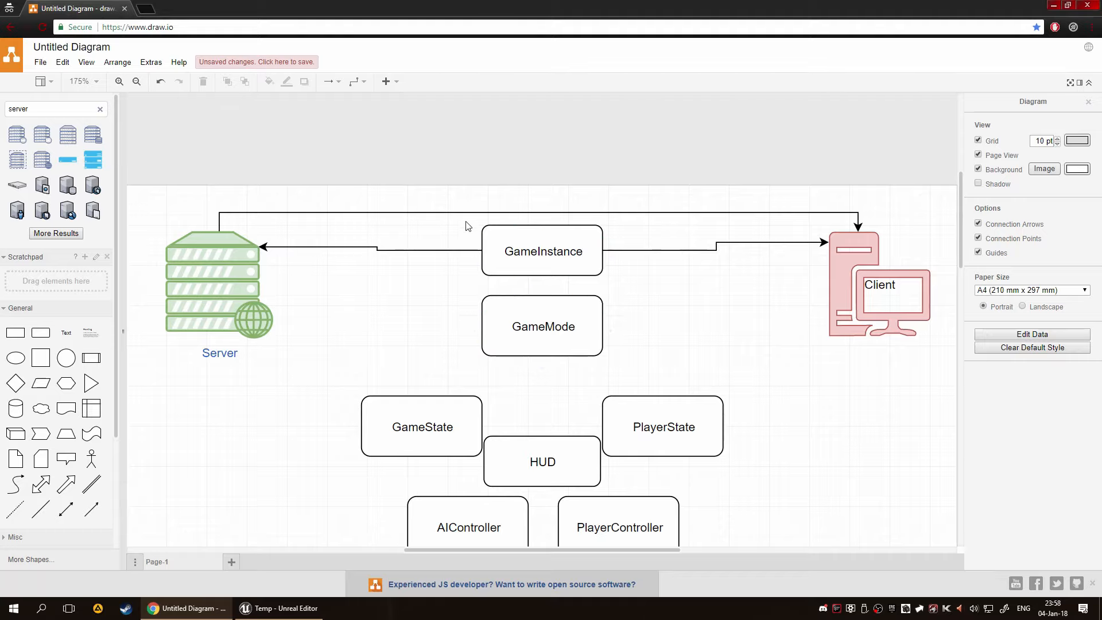
# Apply the orange style to the GameInstance box.
pyautogui.moveTo(466, 219); pyautogui.dragTo(618, 289)
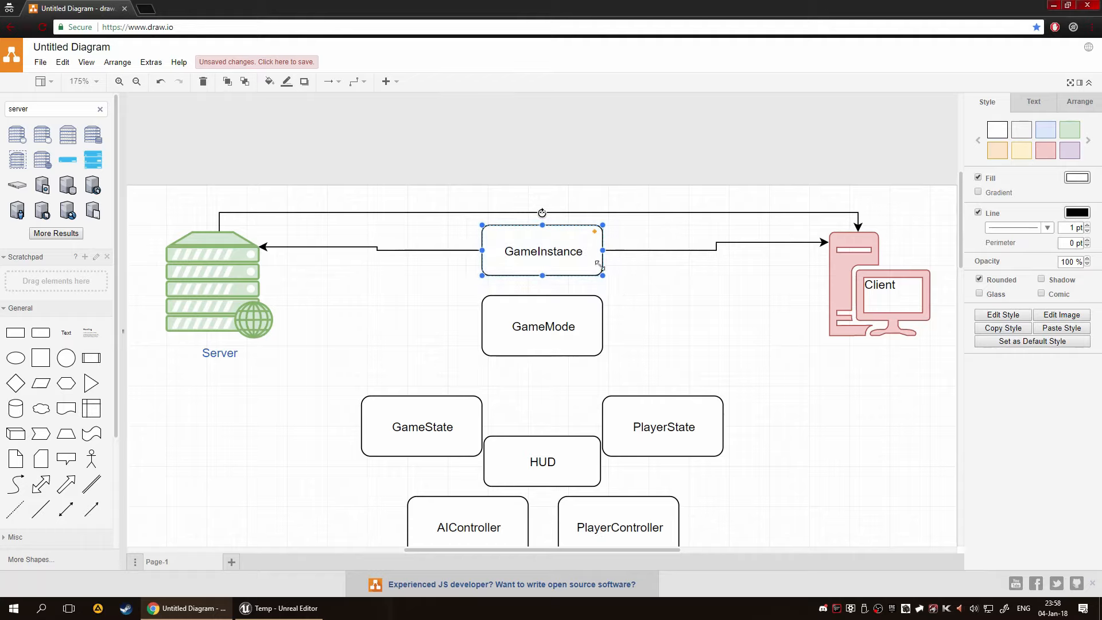
pyautogui.click(669, 281)
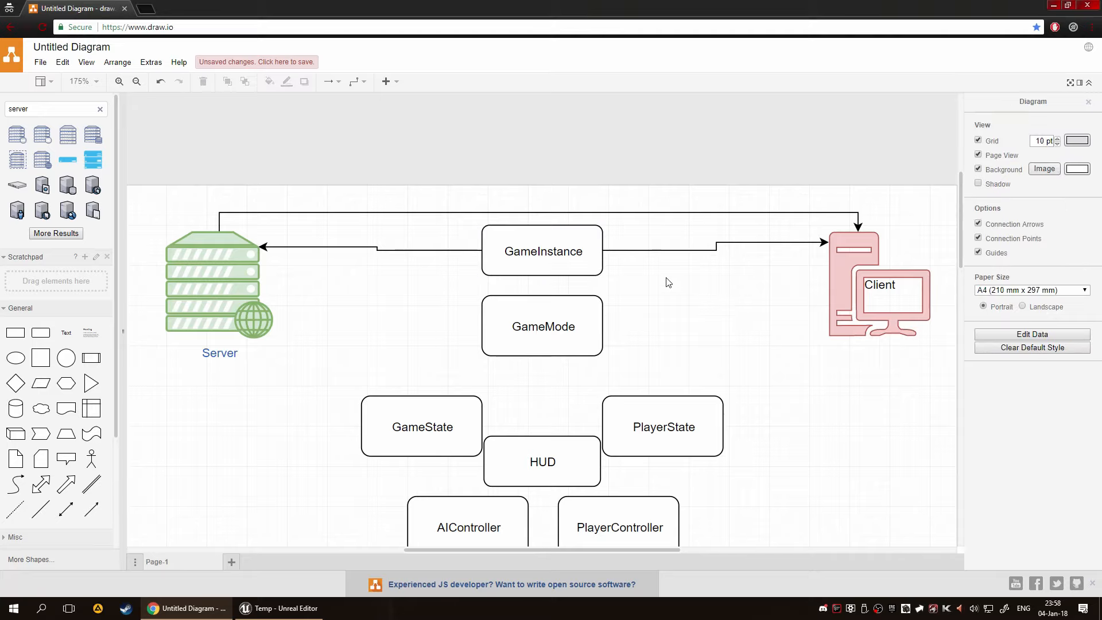
pyautogui.click(583, 344)
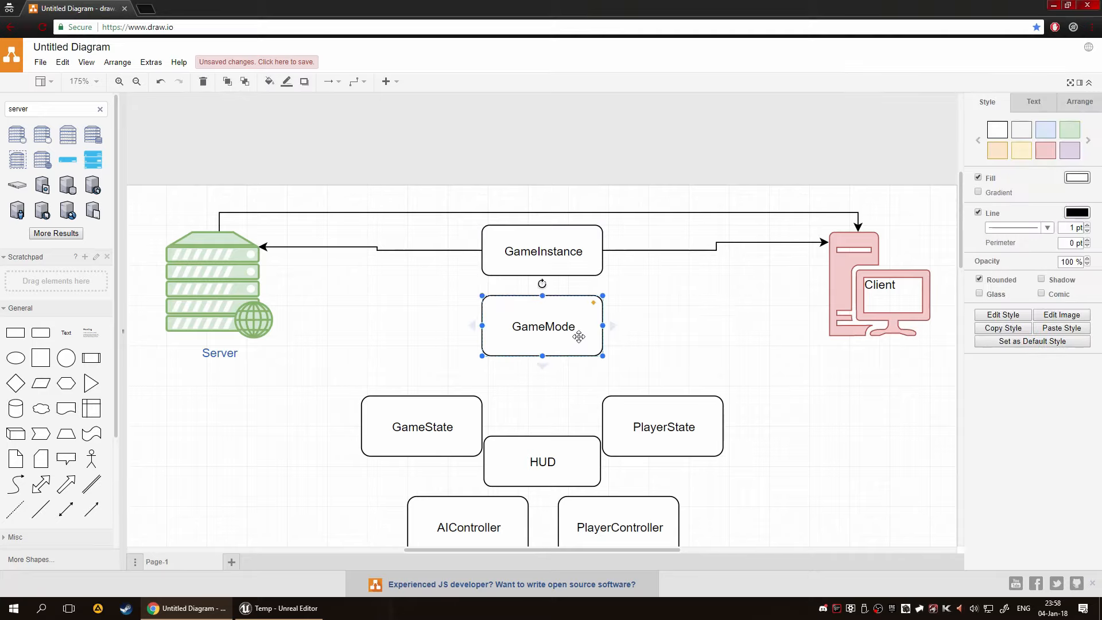
pyautogui.click(650, 311)
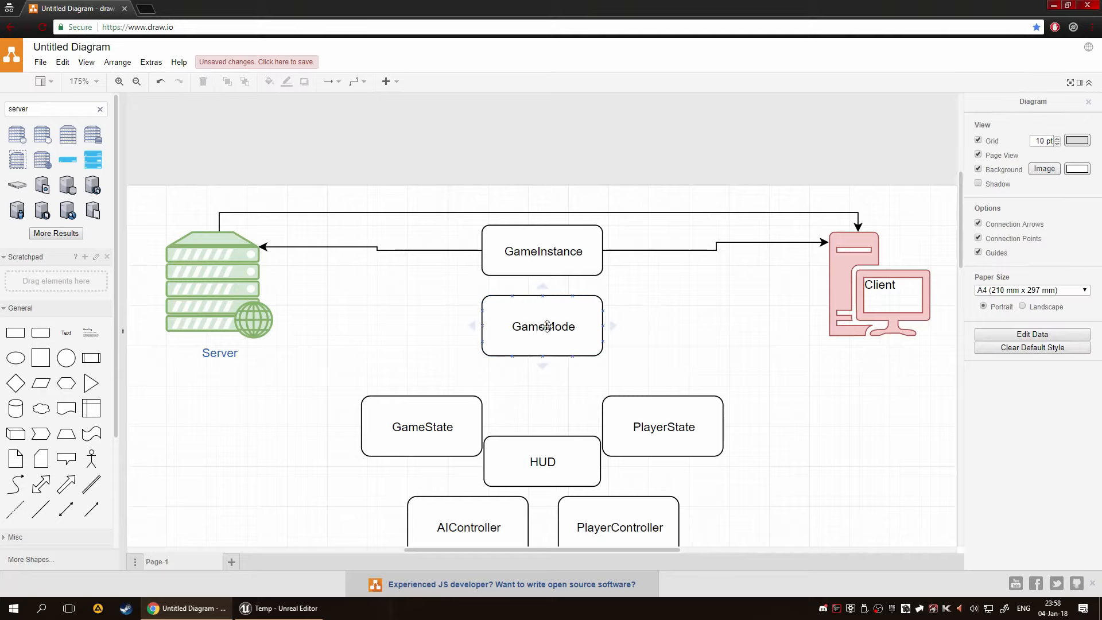
pyautogui.click(557, 271)
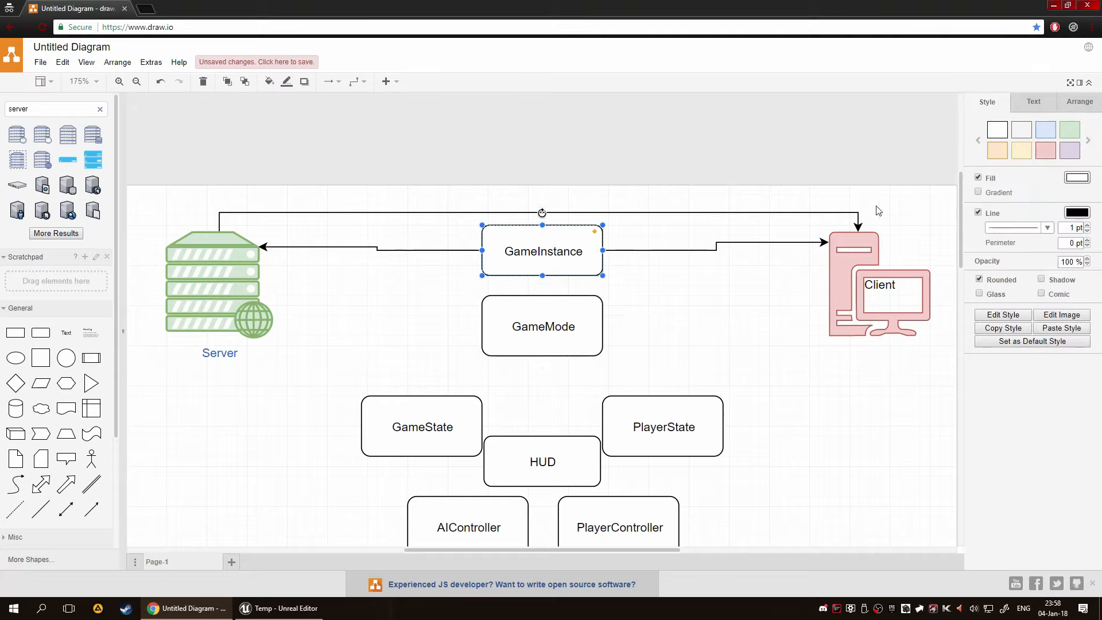
pyautogui.click(997, 151)
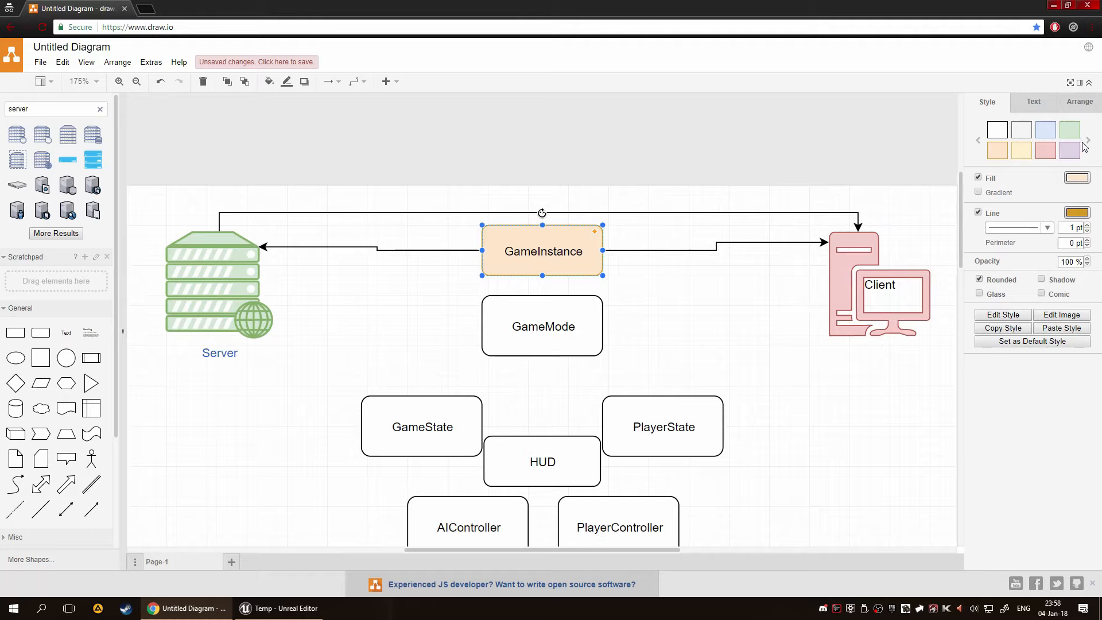
pyautogui.click(758, 310)
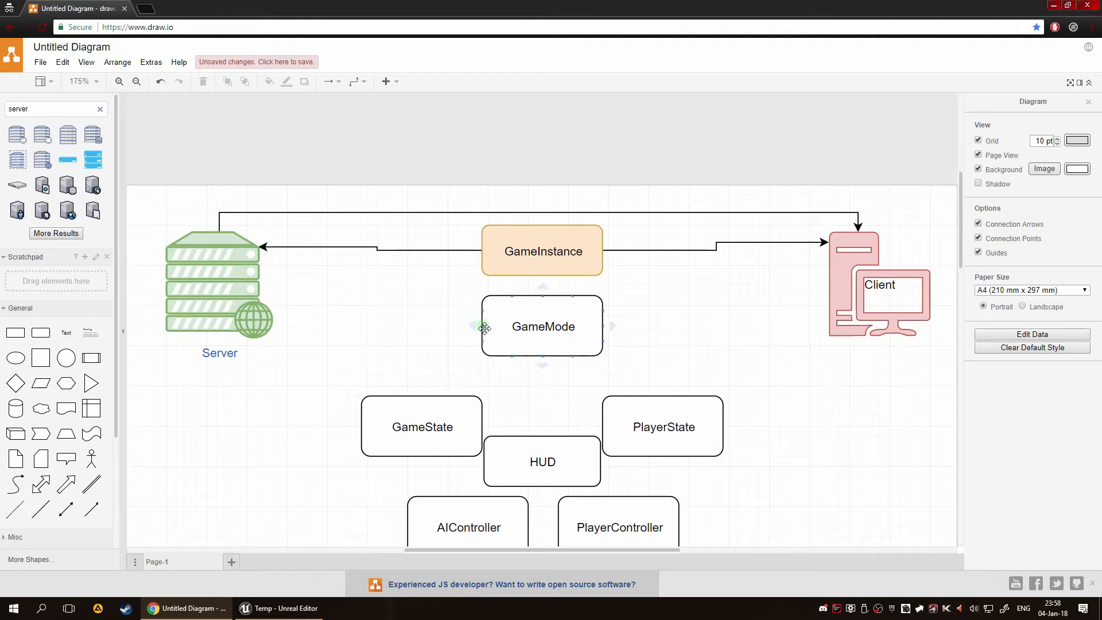
# Draw a connector arrow from the GameMode box to the Server icon's side.
pyautogui.moveTo(484, 327); pyautogui.dragTo(260, 285)
pyautogui.click(397, 362)
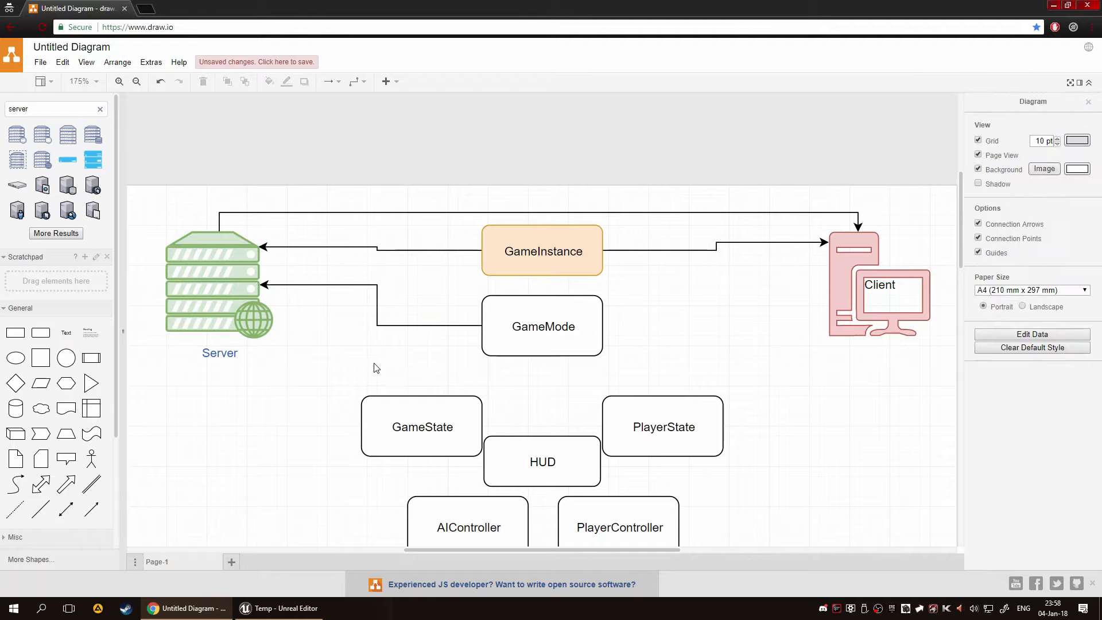
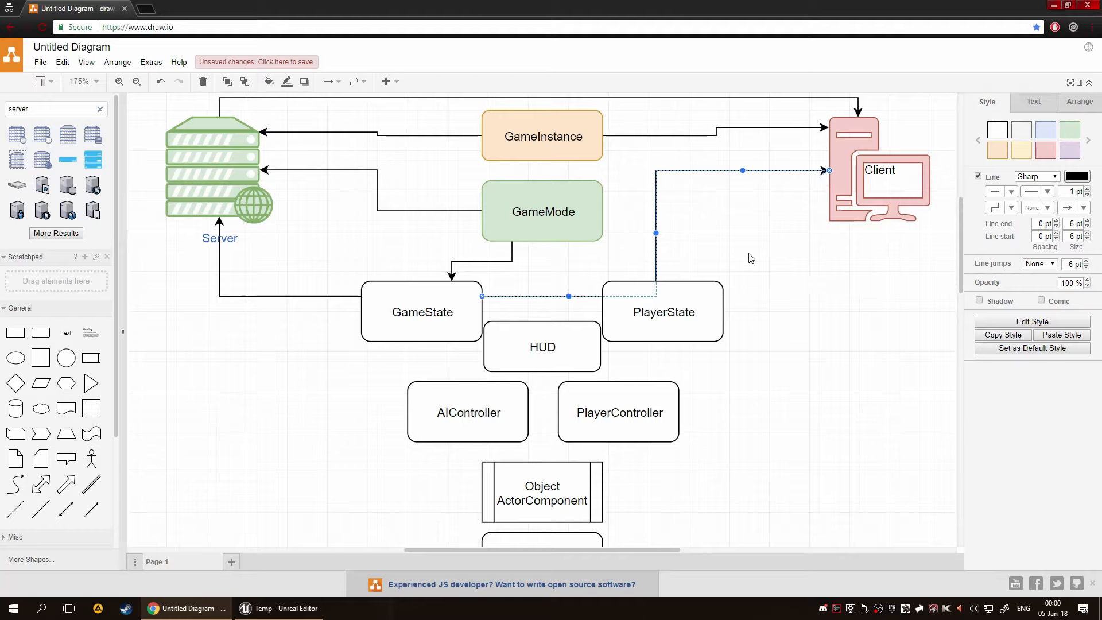
# Reroute the GameState-to-Client connector through the gap between GameState and PlayerState, so it passes above the PlayerState box.
pyautogui.click(751, 257)
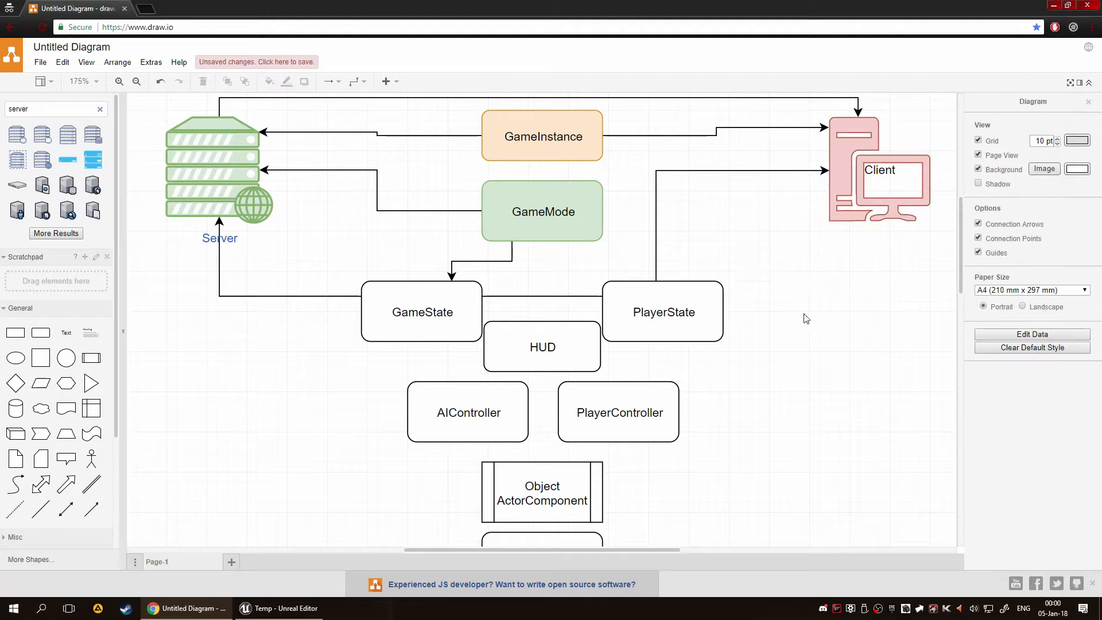
pyautogui.click(656, 247)
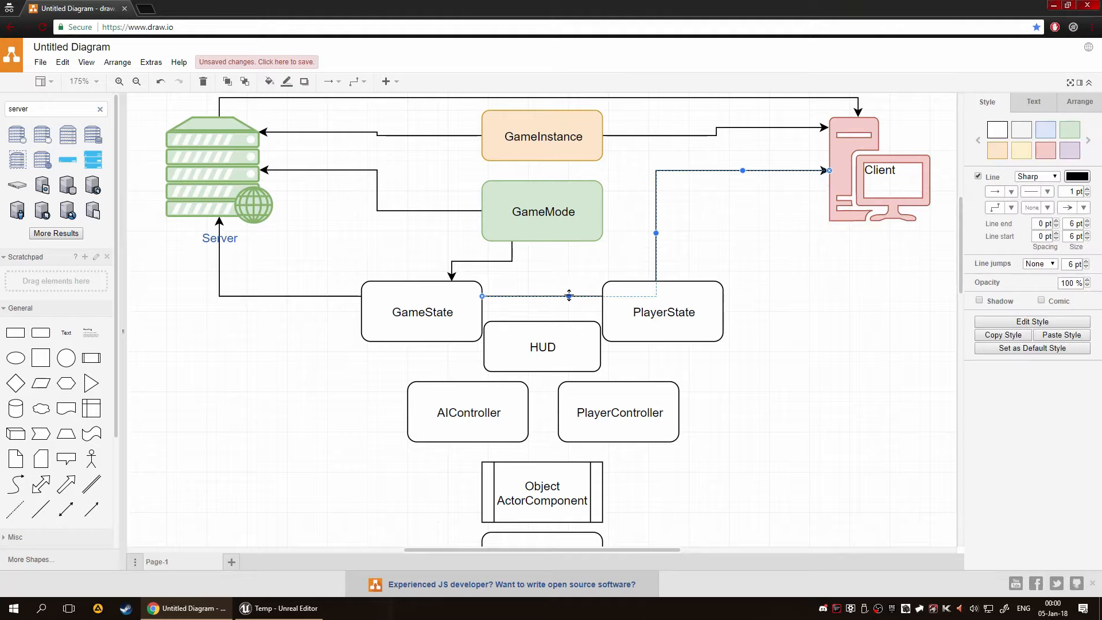
pyautogui.moveTo(569, 296); pyautogui.dragTo(570, 254)
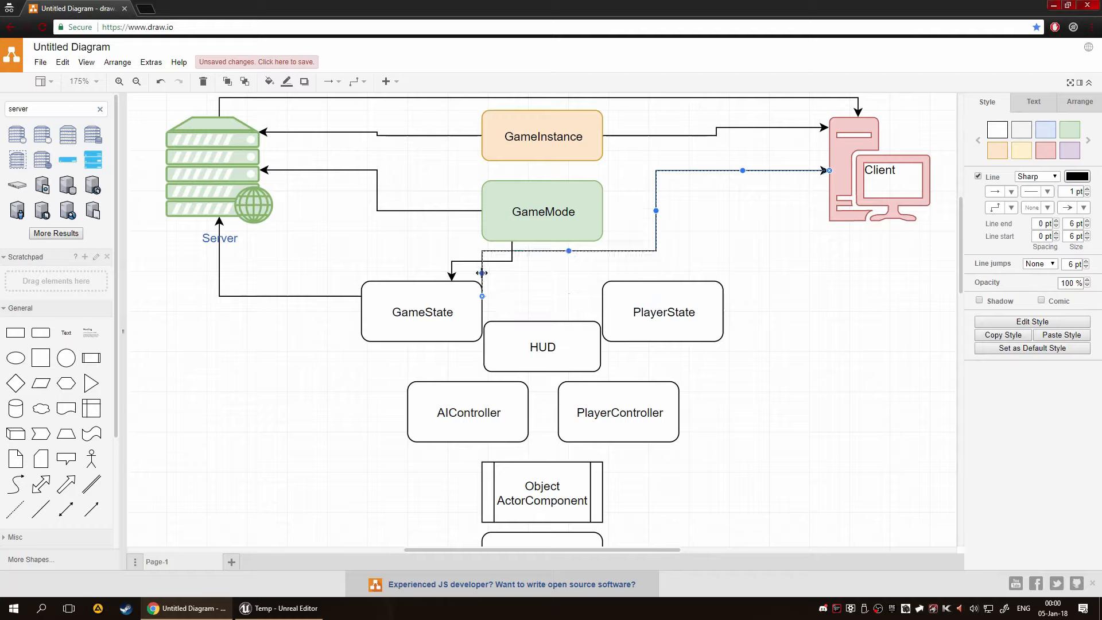
pyautogui.moveTo(482, 274); pyautogui.dragTo(569, 282)
pyautogui.click(733, 278)
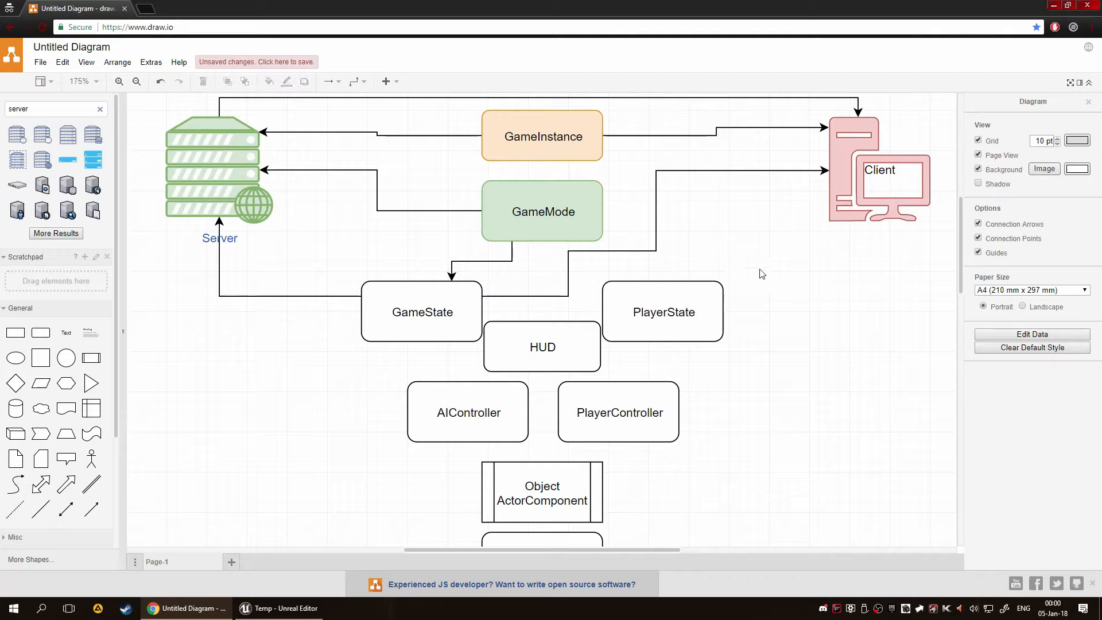
# Apply the blue style to the GameState and PlayerState boxes.
pyautogui.click(407, 312)
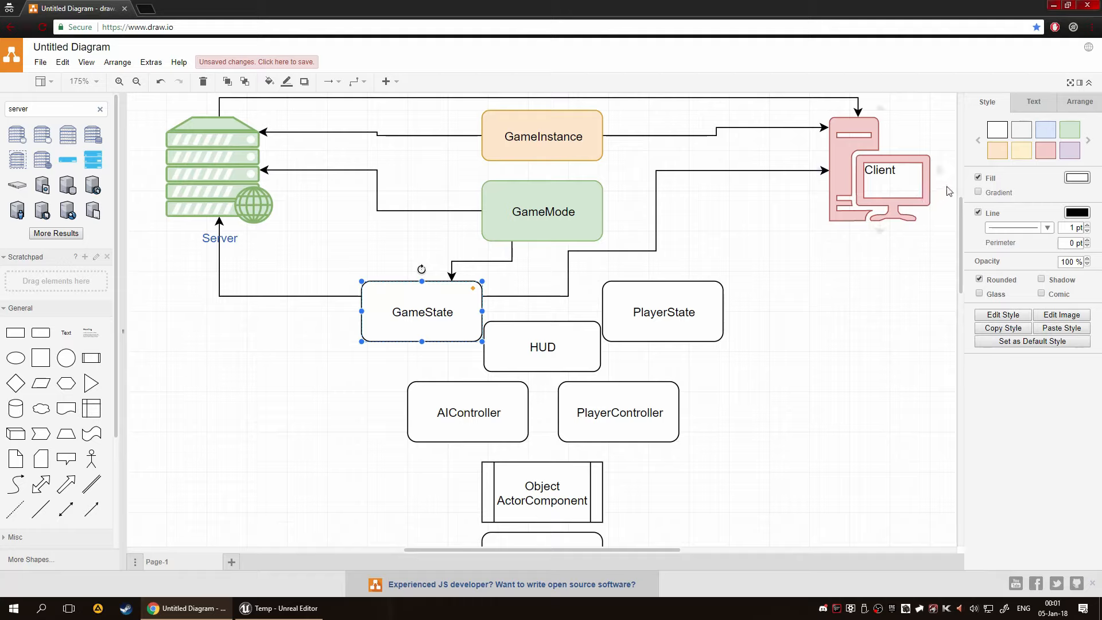
pyautogui.click(1046, 136)
pyautogui.click(905, 309)
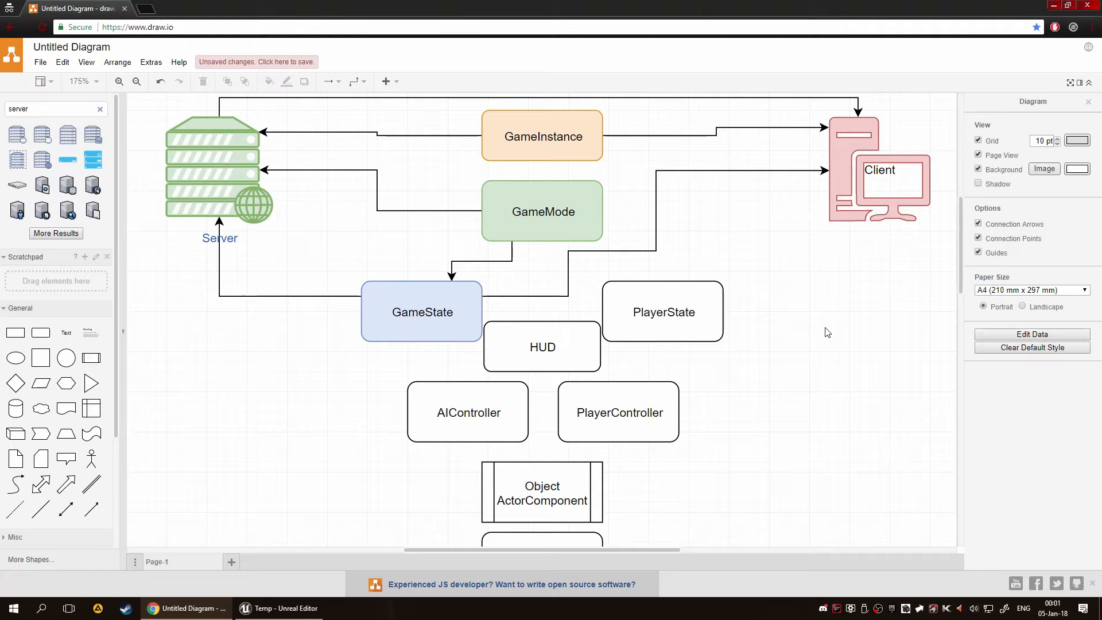
pyautogui.click(712, 319)
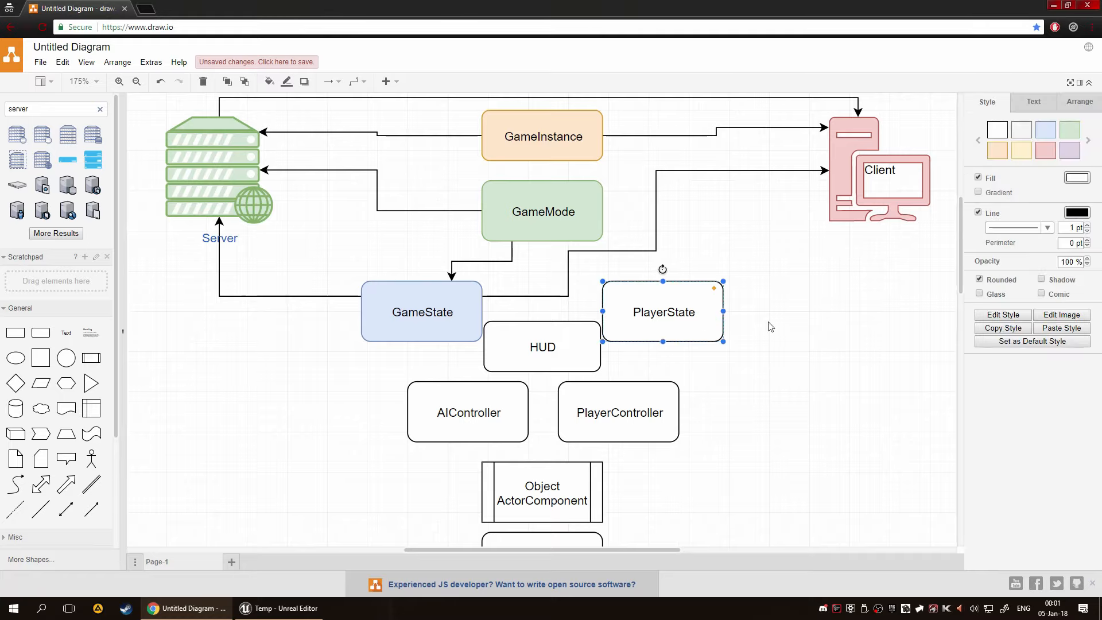
pyautogui.click(1045, 130)
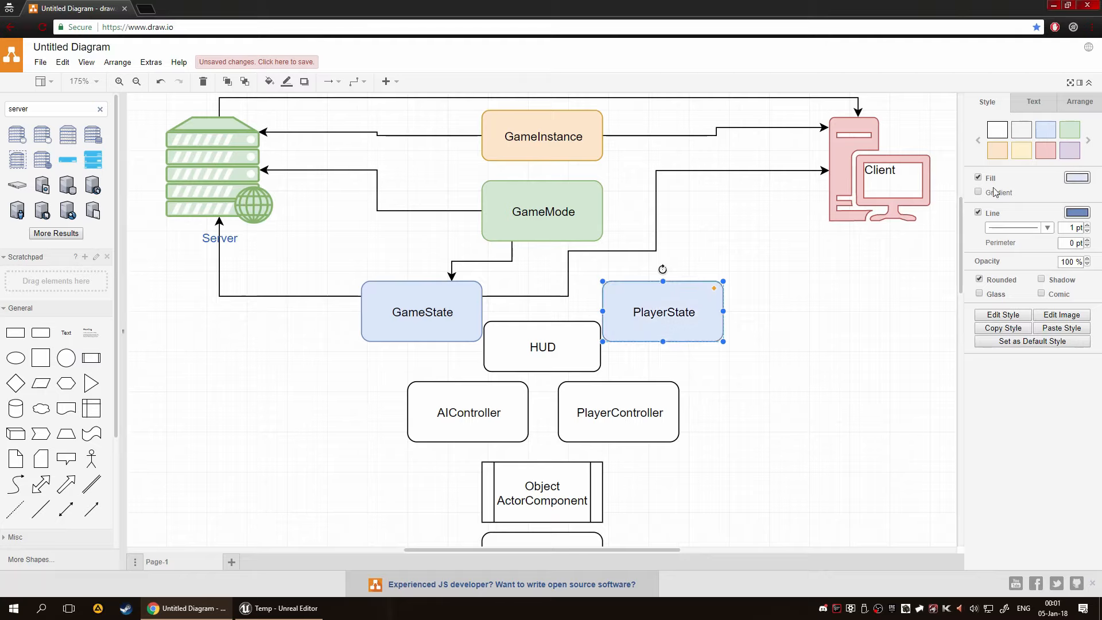
pyautogui.scroll(-1, 792, 356)
pyautogui.scroll(2, 786, 372)
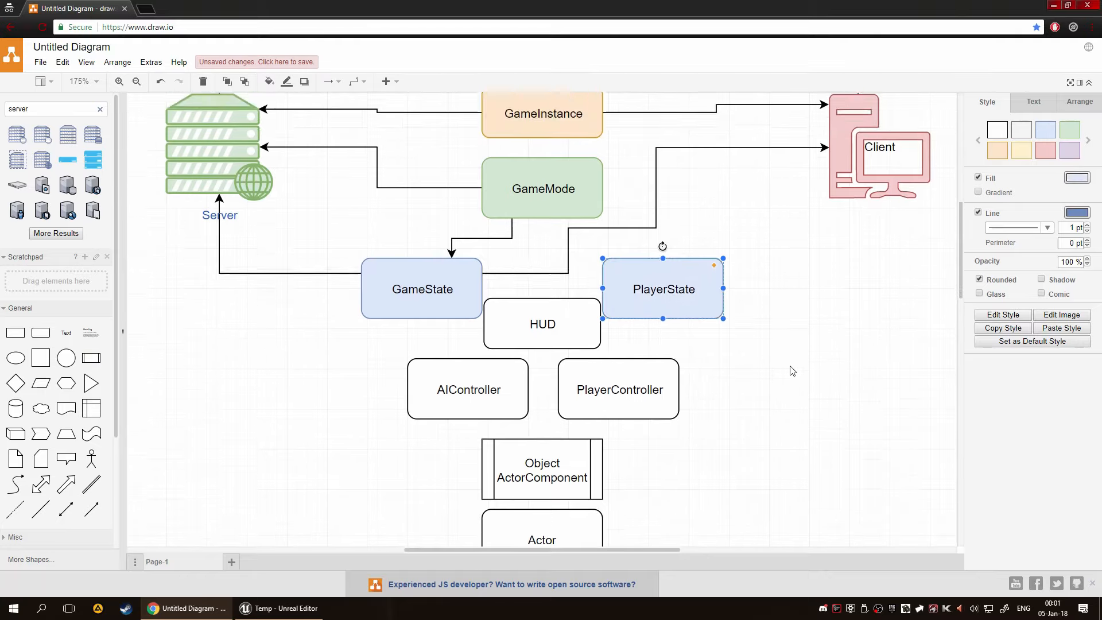
# Connect PlayerState to the underside of the Server icon with an arrow, routing the line above the GameState box.
pyautogui.click(407, 365)
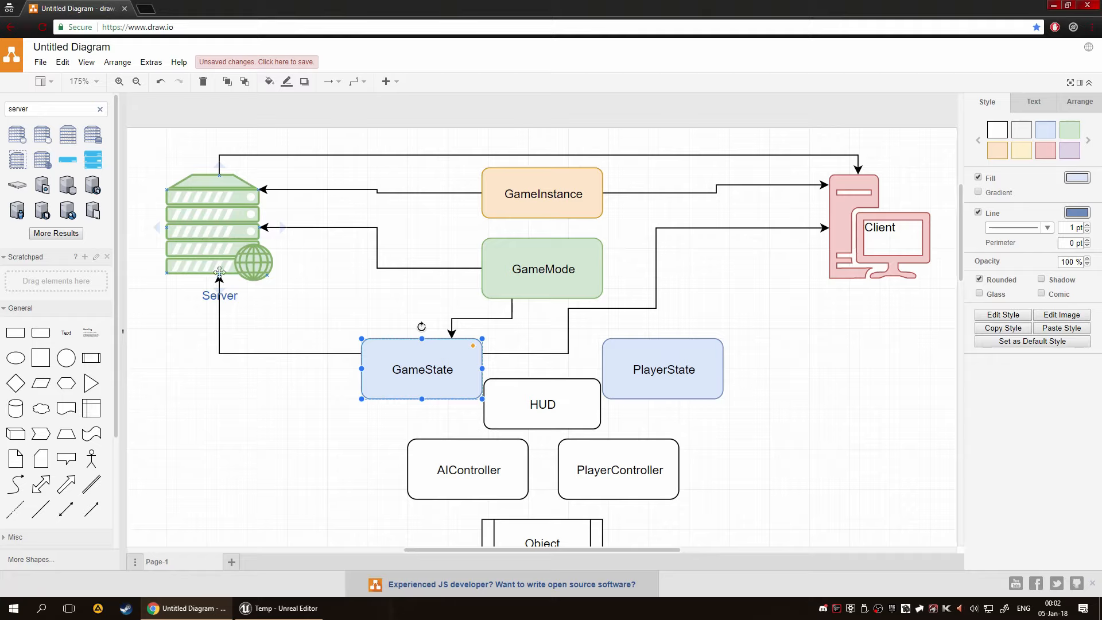
pyautogui.click(283, 333)
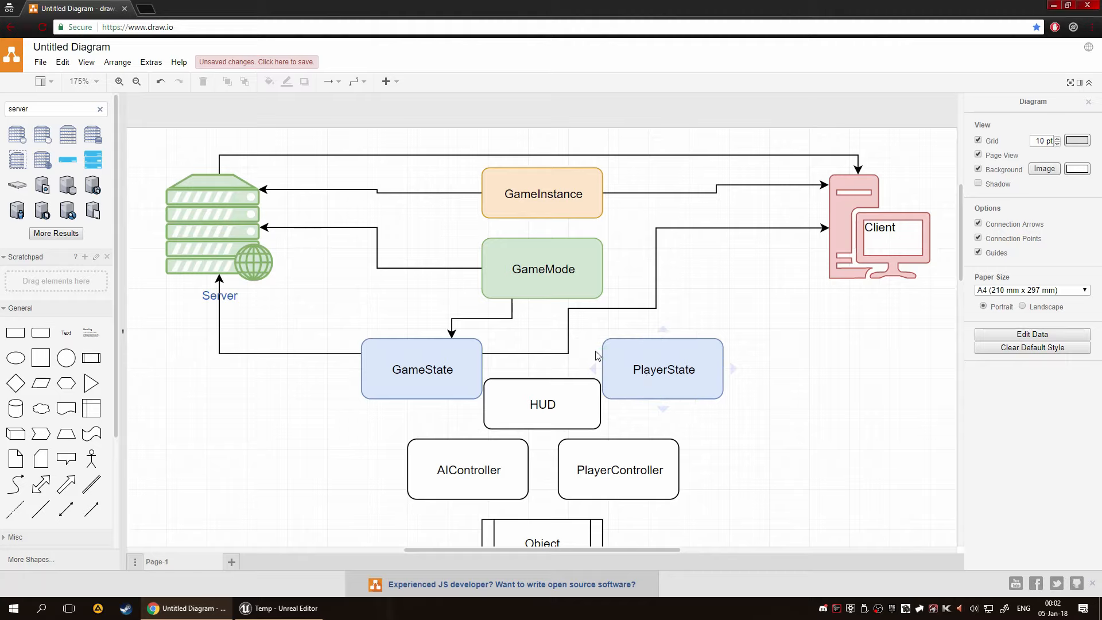
pyautogui.moveTo(604, 353); pyautogui.dragTo(267, 275)
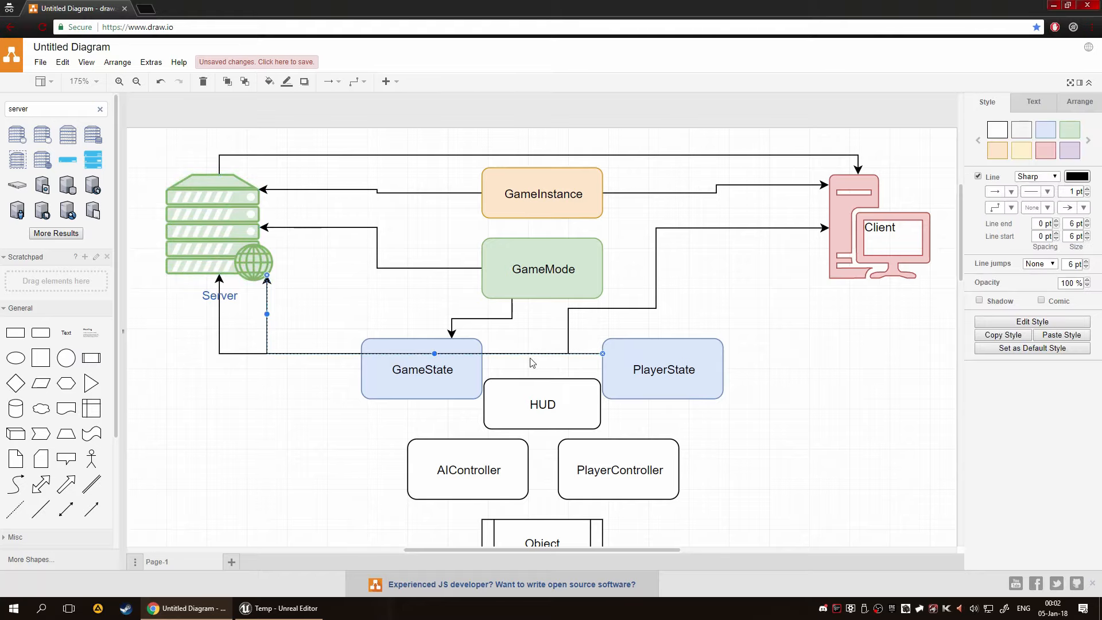
pyautogui.moveTo(534, 354); pyautogui.dragTo(533, 329)
pyautogui.click(760, 320)
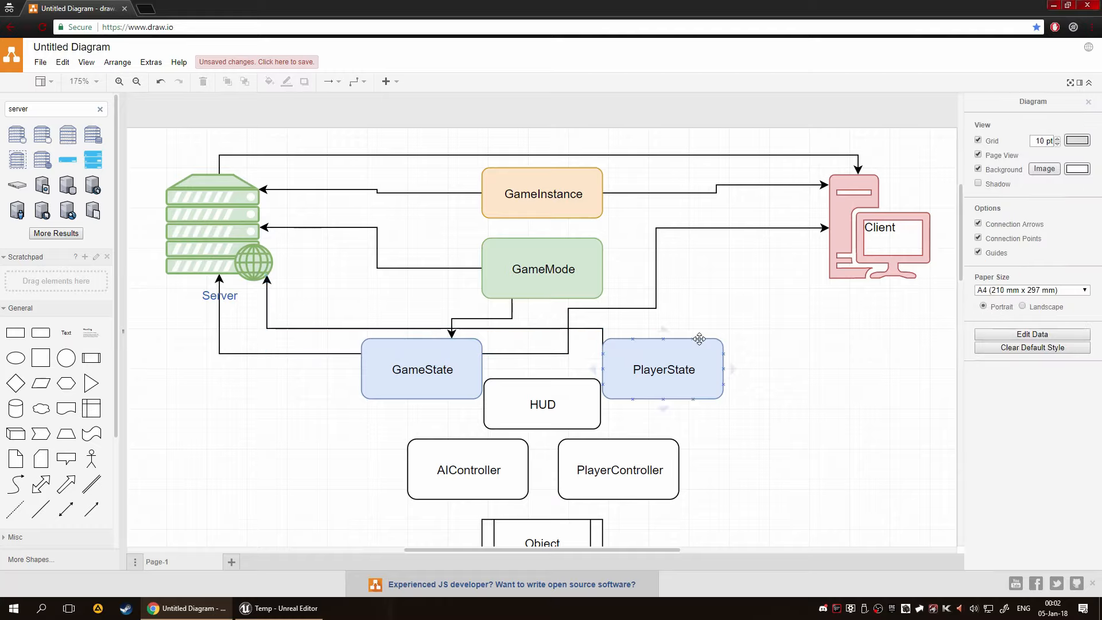
# Draw a connector arrow from the top of the PlayerState box to the underside of the Client icon.
pyautogui.moveTo(693, 340); pyautogui.dragTo(838, 278)
pyautogui.click(852, 276)
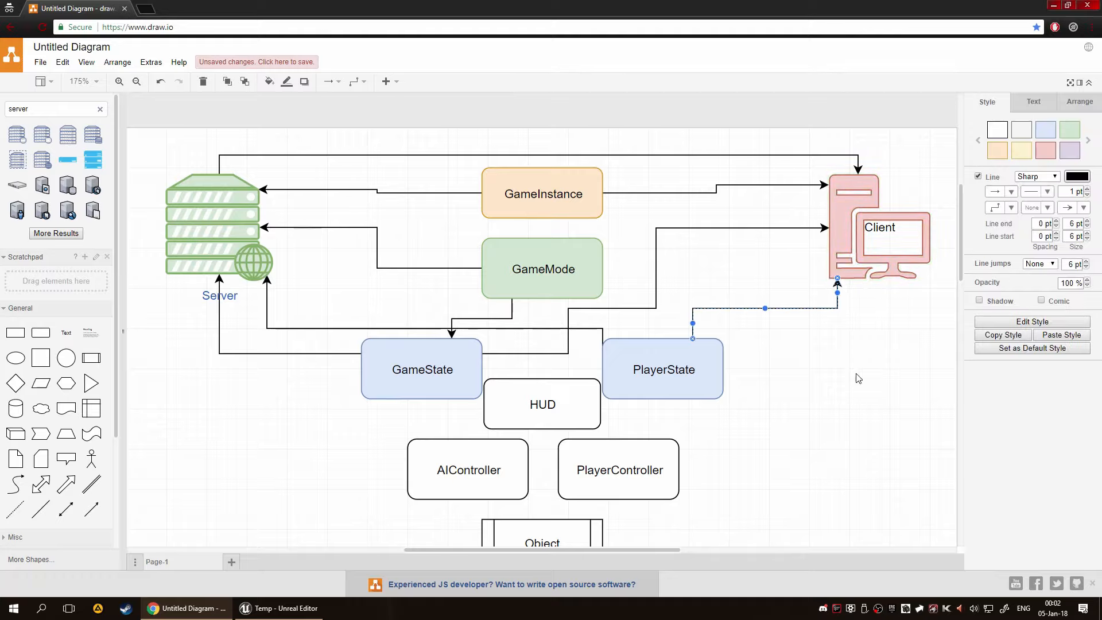
pyautogui.click(859, 377)
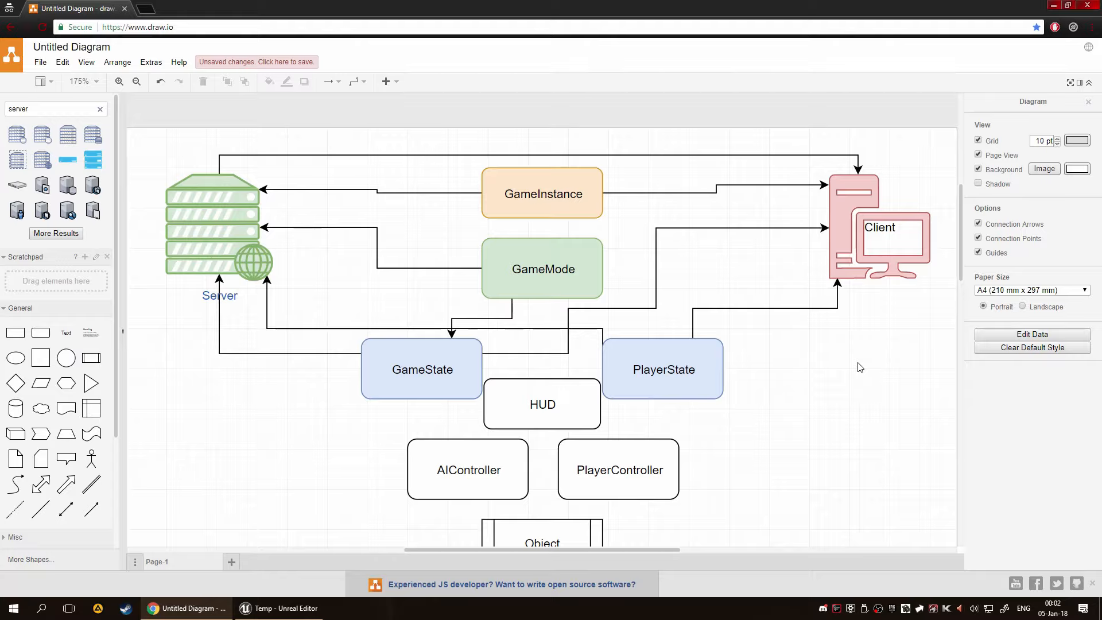
# Apply the red style to the PlayerController box.
pyautogui.scroll(-1, 860, 366)
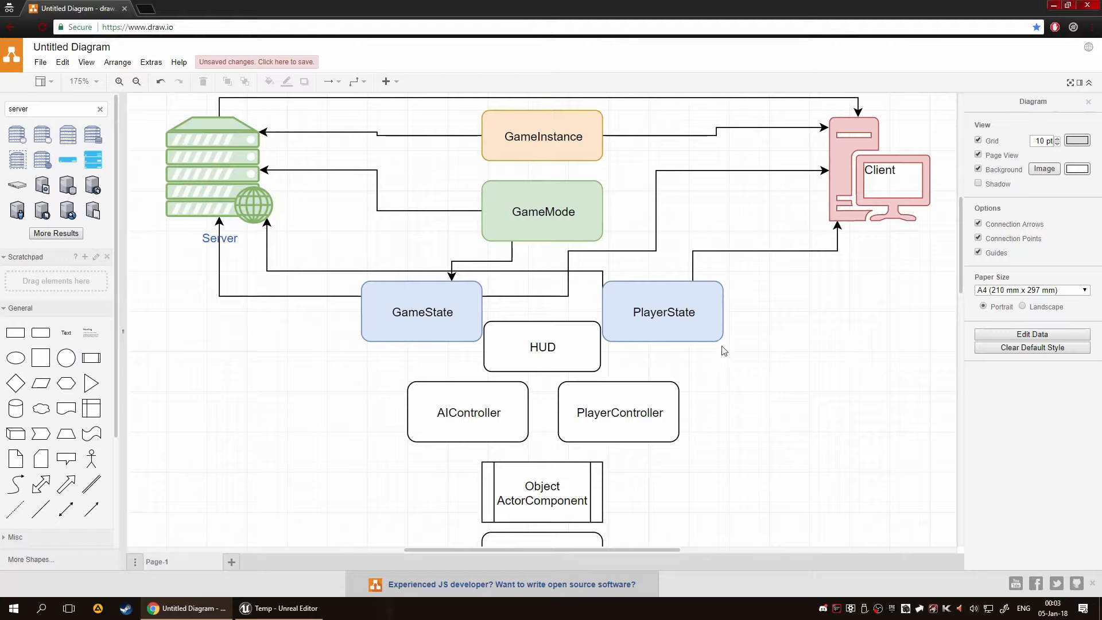
pyautogui.click(635, 425)
pyautogui.click(644, 413)
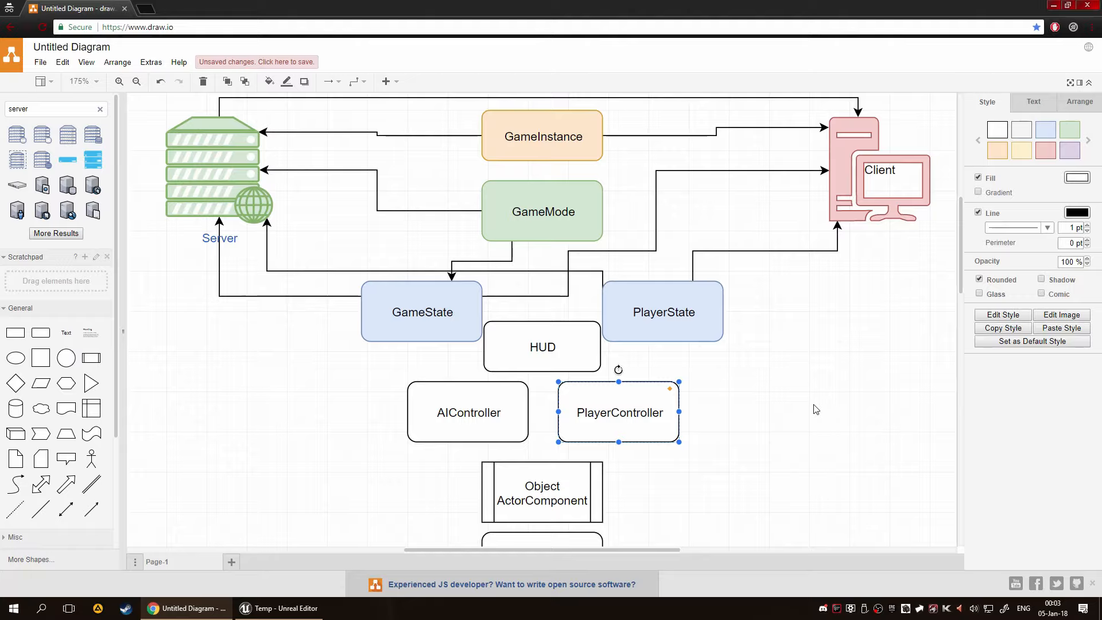
pyautogui.click(1045, 152)
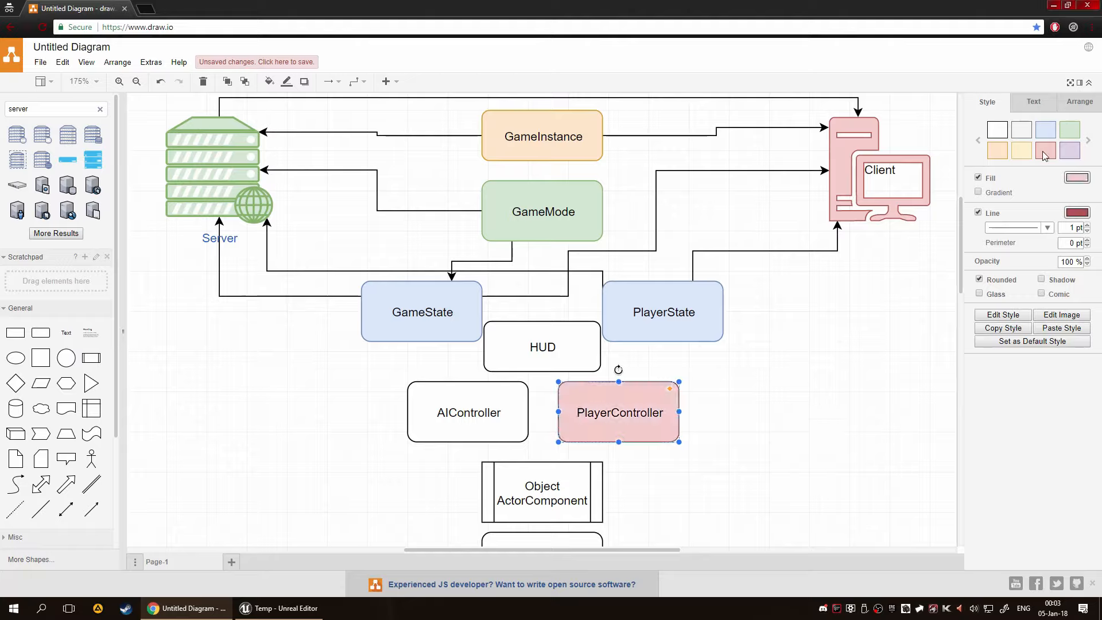
pyautogui.click(820, 493)
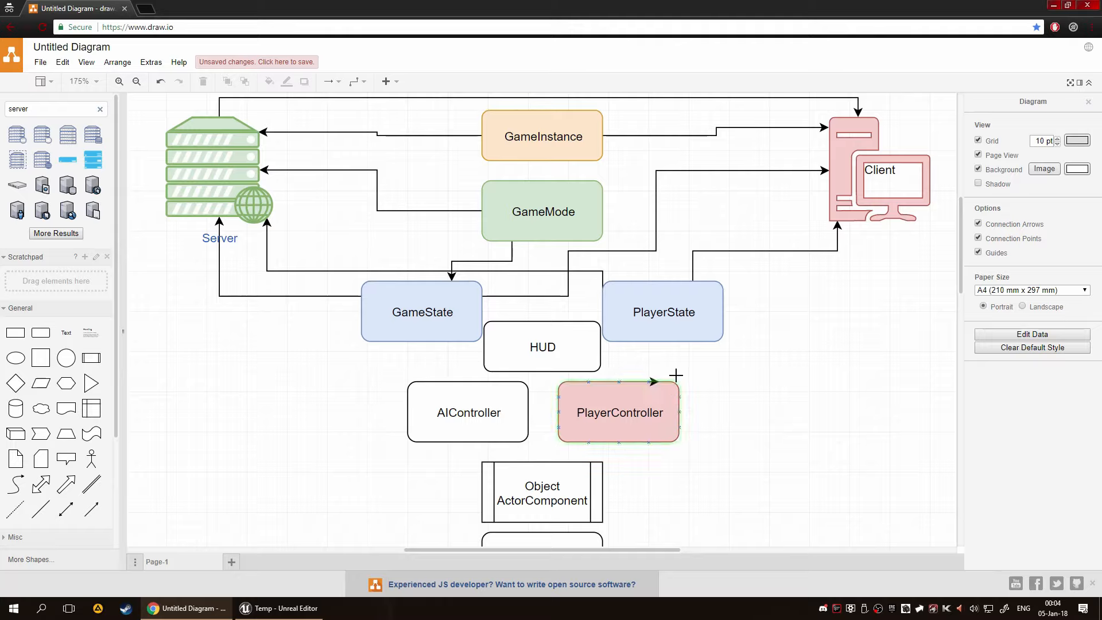
# Connect PlayerController to the underside of the Client icon with an arrow, routing the line around the PlayerState box.
pyautogui.moveTo(653, 381)
pyautogui.mouseDown()
pyautogui.moveTo(850, 259)
pyautogui.moveTo(880, 221)
pyautogui.mouseUp()
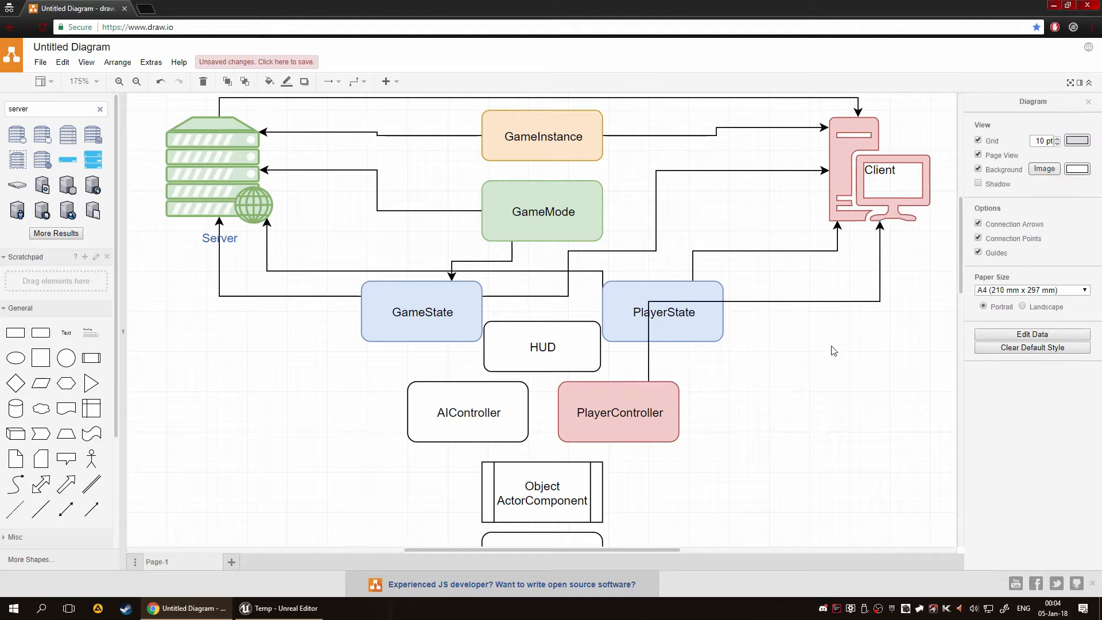
pyautogui.moveTo(649, 356); pyautogui.dragTo(780, 370)
pyautogui.click(842, 408)
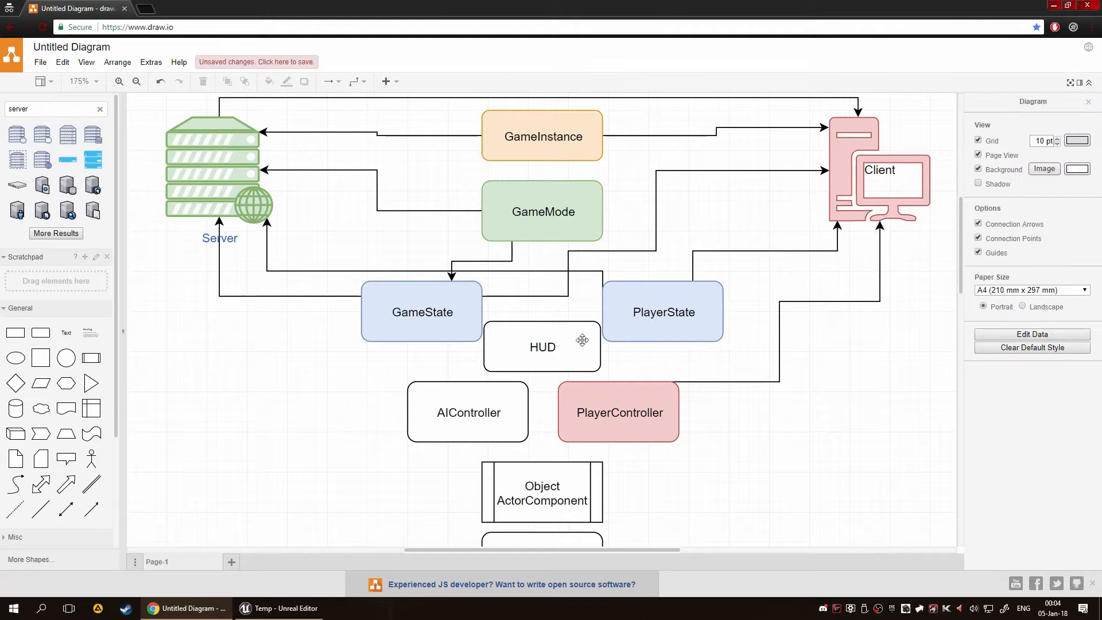
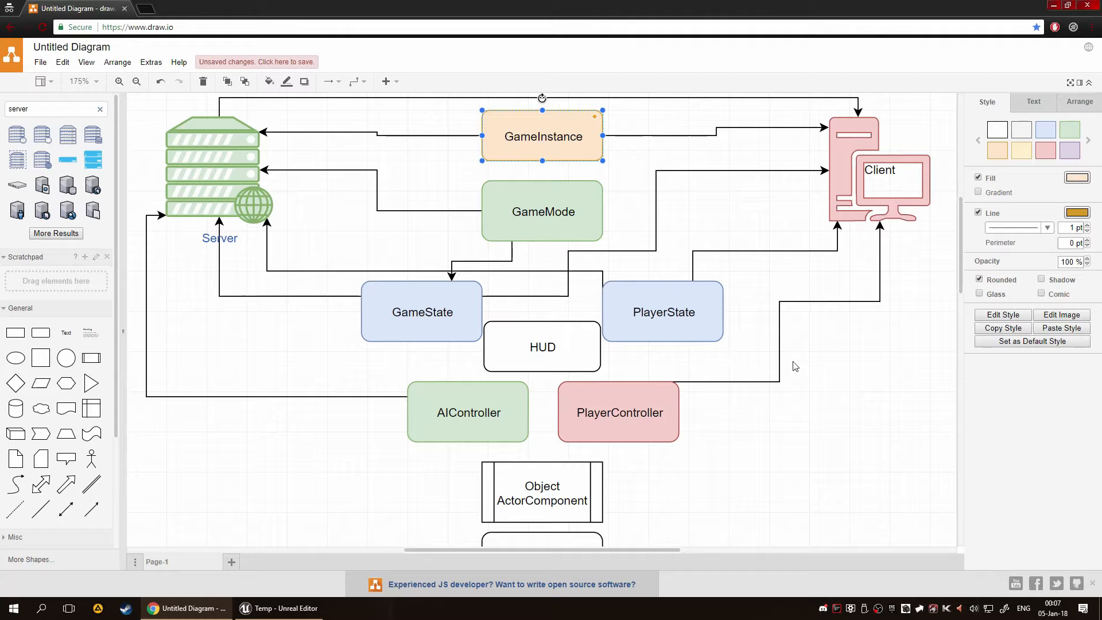
pyautogui.click(626, 410)
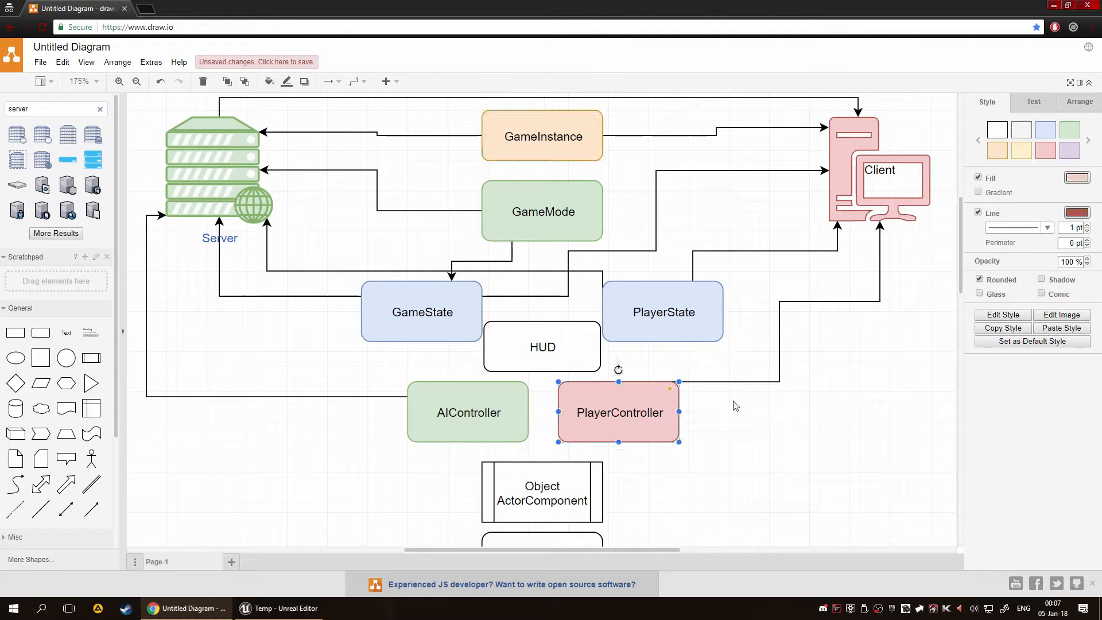
pyautogui.click(753, 460)
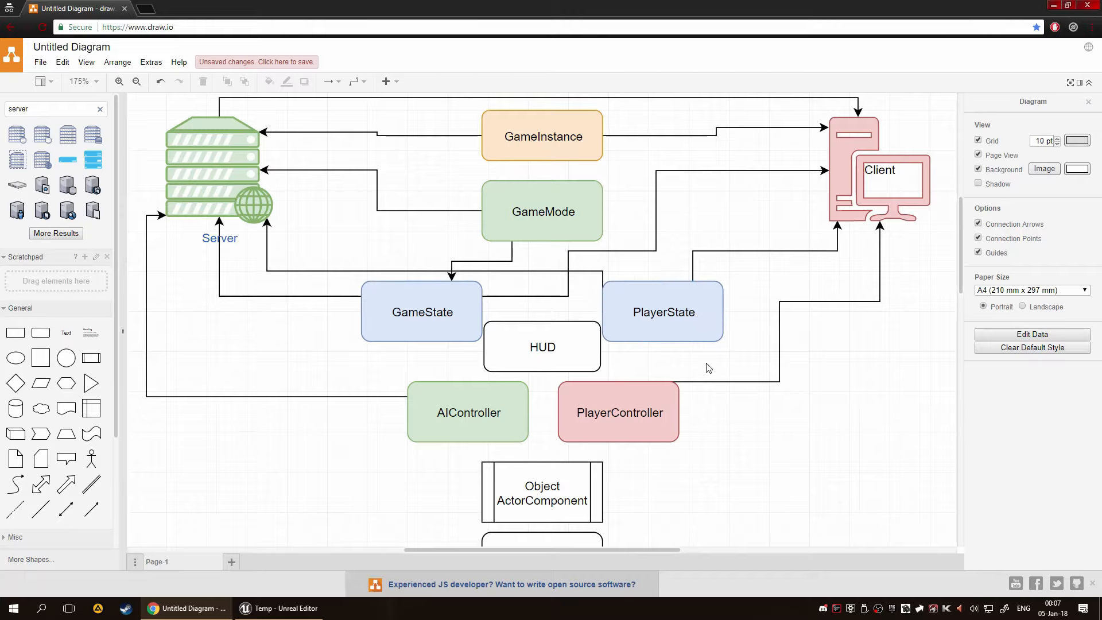
pyautogui.click(629, 425)
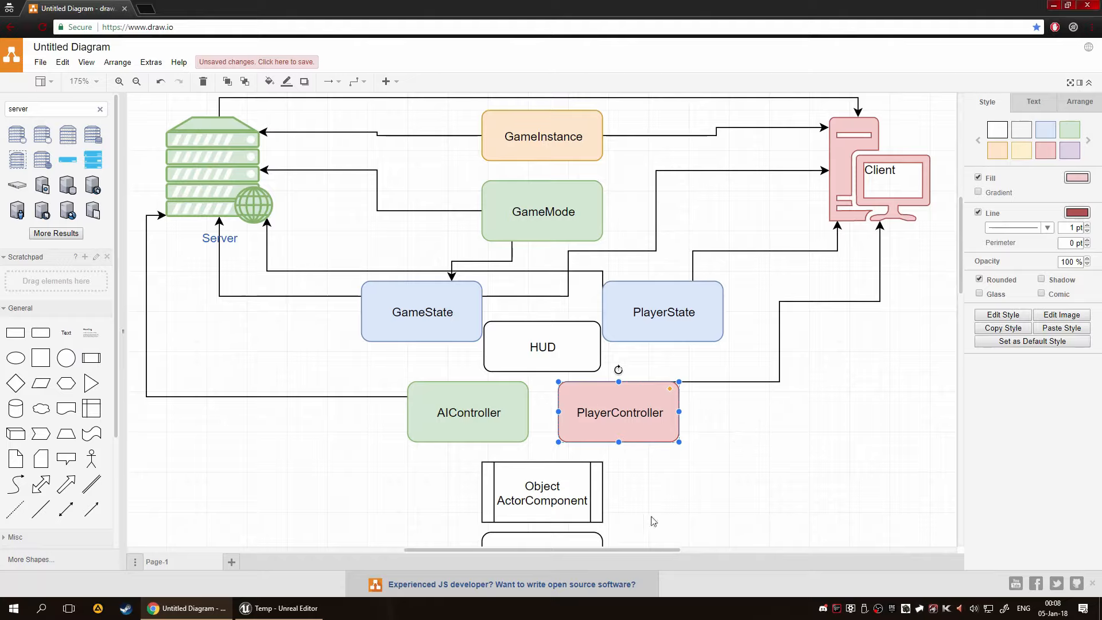
# Apply the light grey style to the HUD box.
pyautogui.click(566, 355)
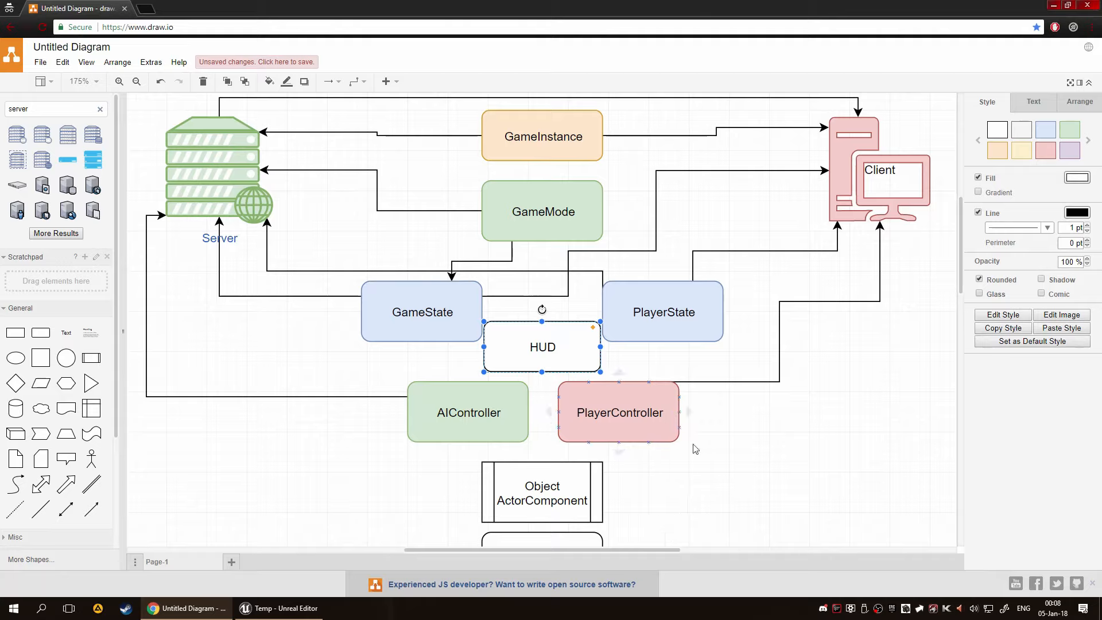
pyautogui.click(760, 463)
pyautogui.click(572, 352)
pyautogui.click(1022, 134)
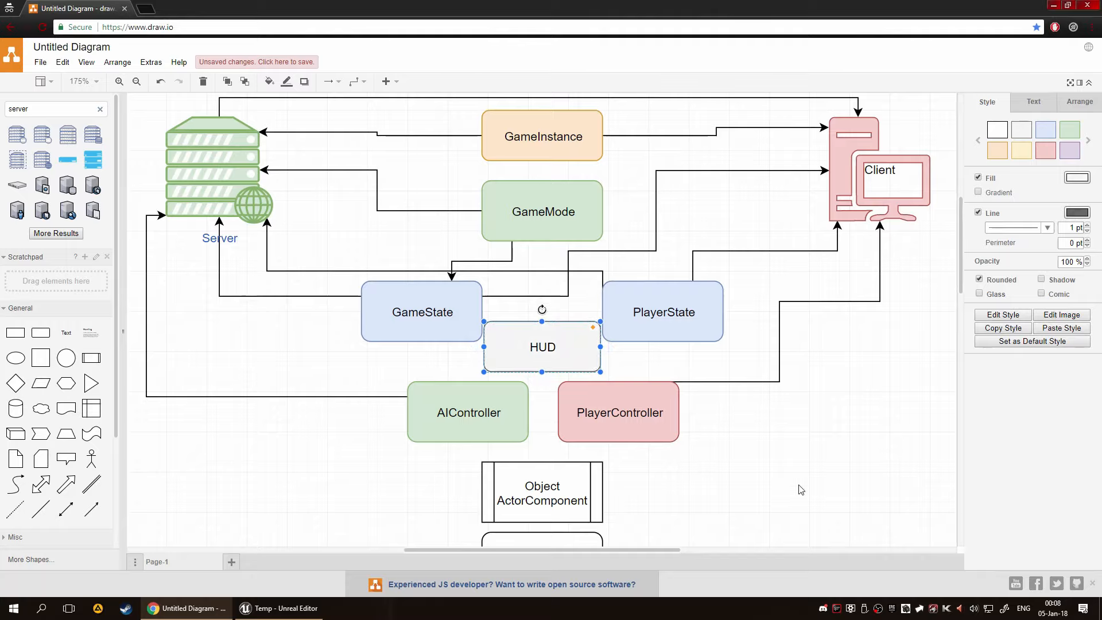
pyautogui.click(801, 490)
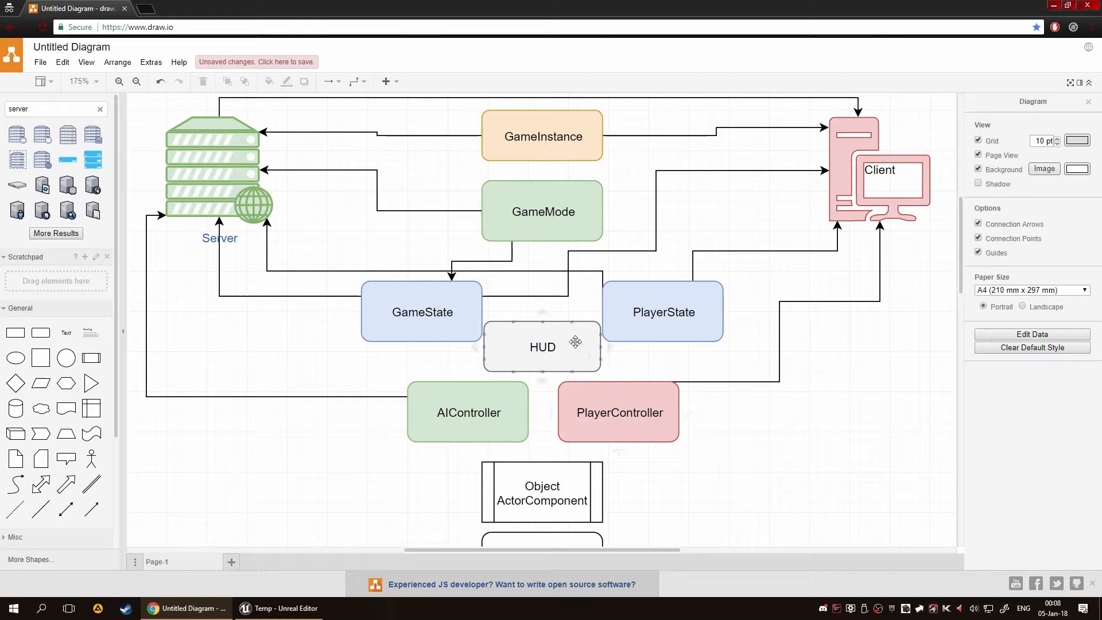
# Apply the red style to the HUD box.
pyautogui.click(541, 346)
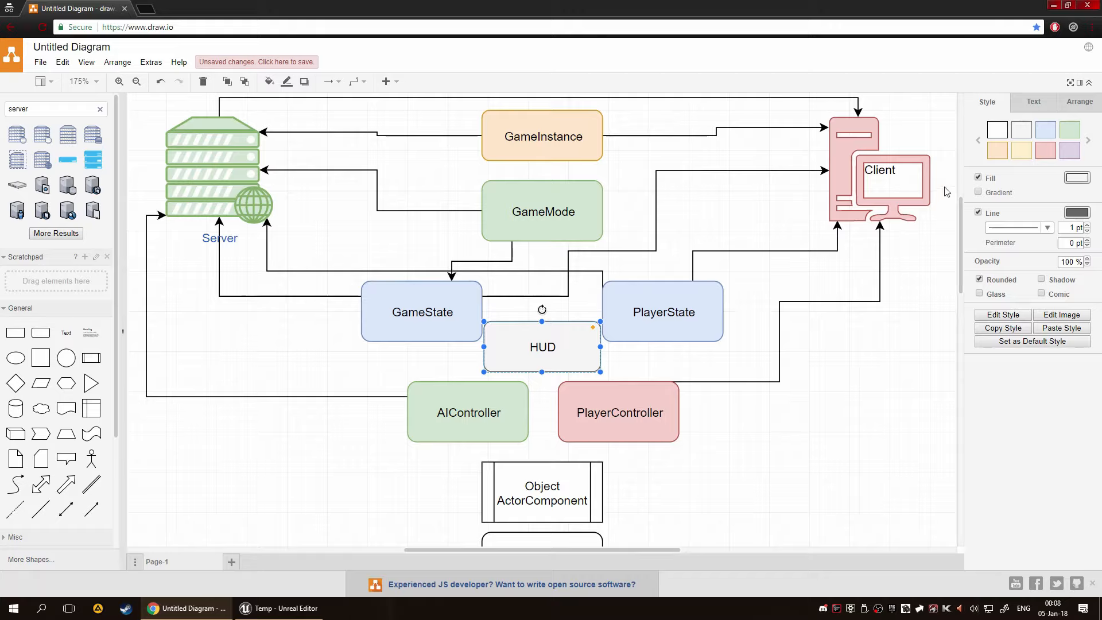
pyautogui.click(1046, 151)
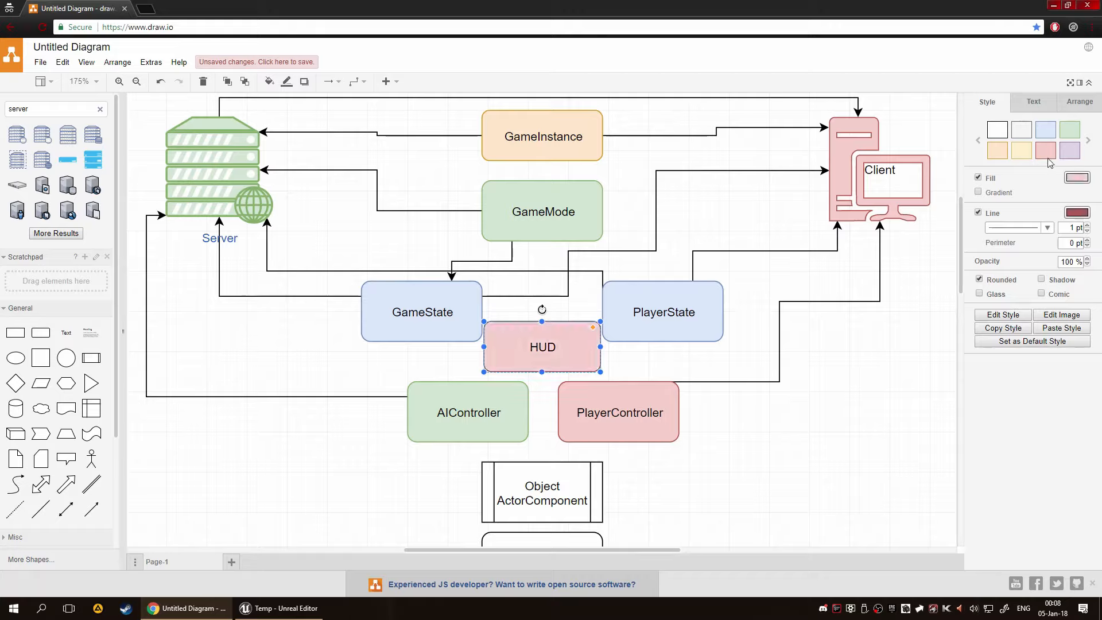
pyautogui.click(896, 344)
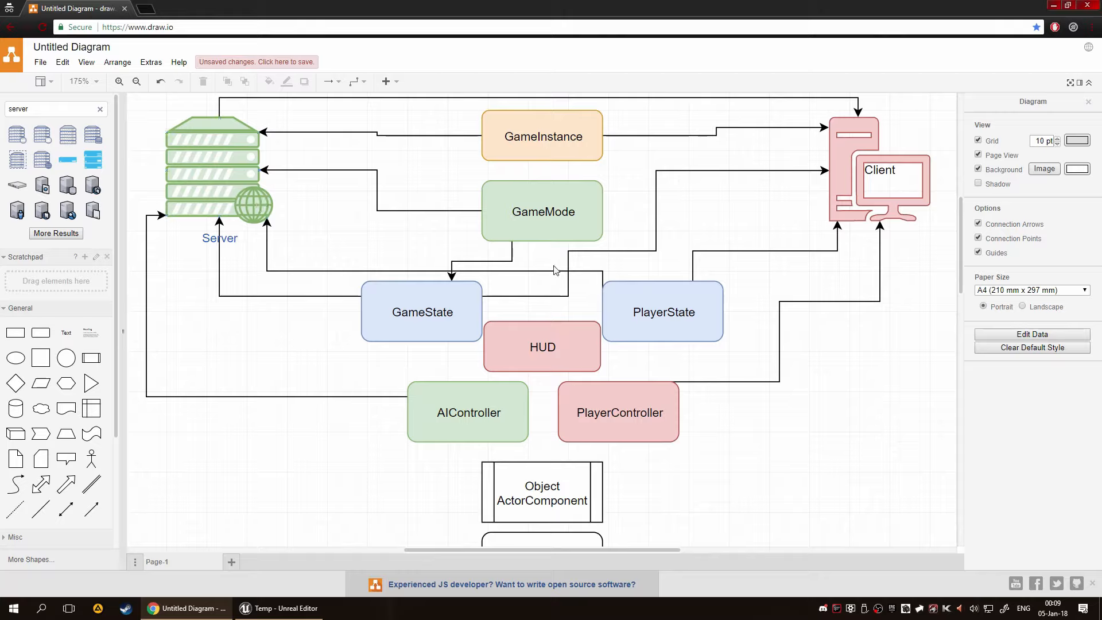
# Review the diagram from the Server and Client icons down to the uncoloured Object/ActorComponent, Actor, Pawn and Character boxes.
pyautogui.scroll(-2, 795, 225)
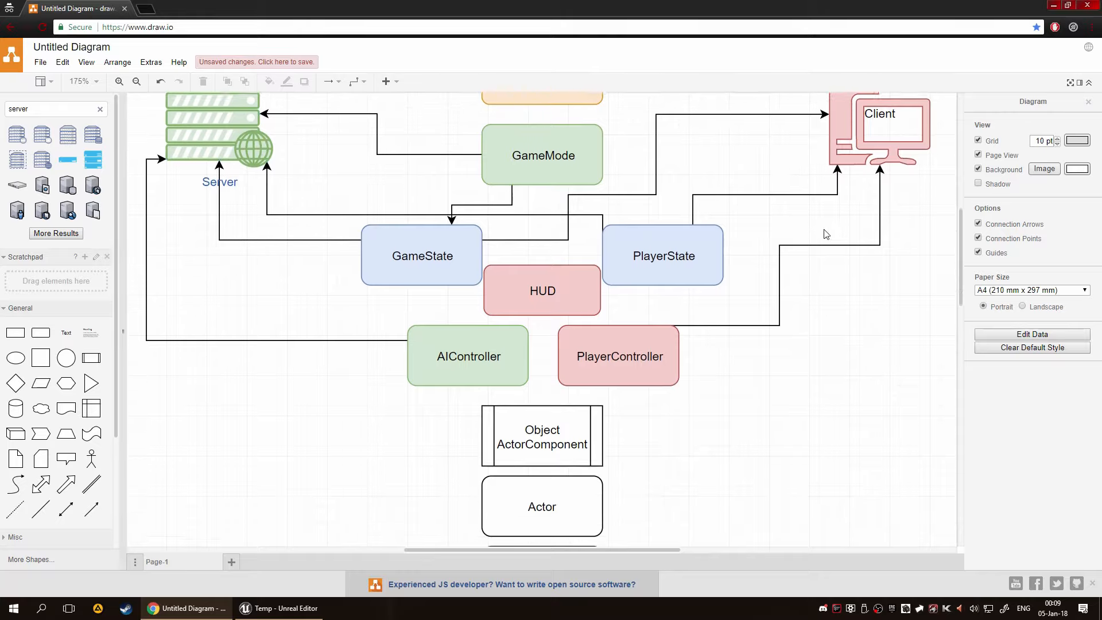
pyautogui.scroll(-2, 804, 319)
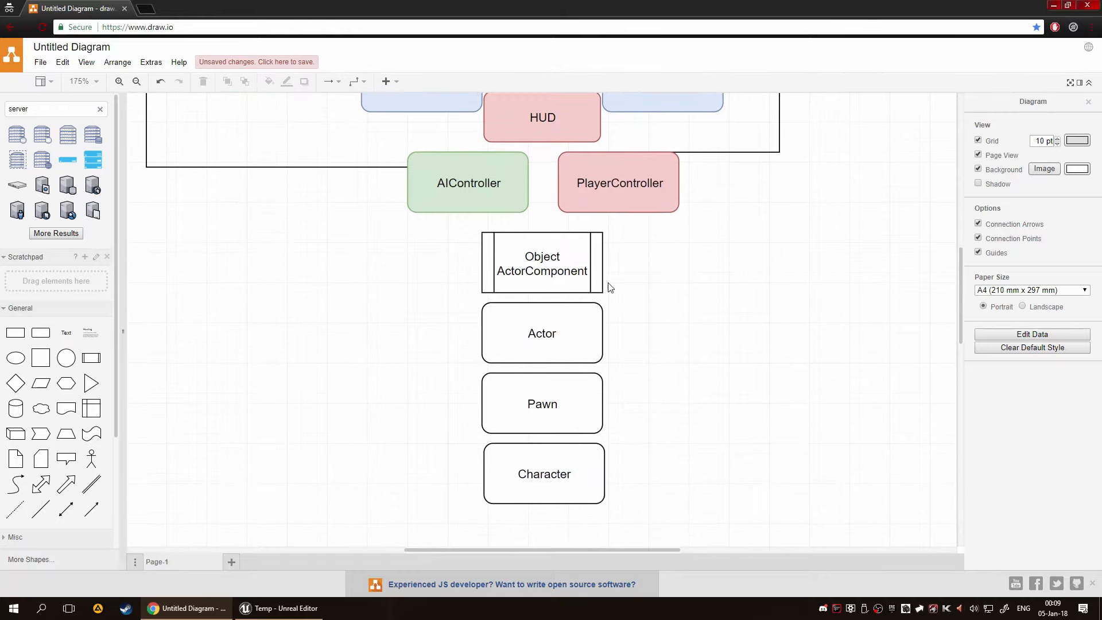
pyautogui.scroll(3, 738, 296)
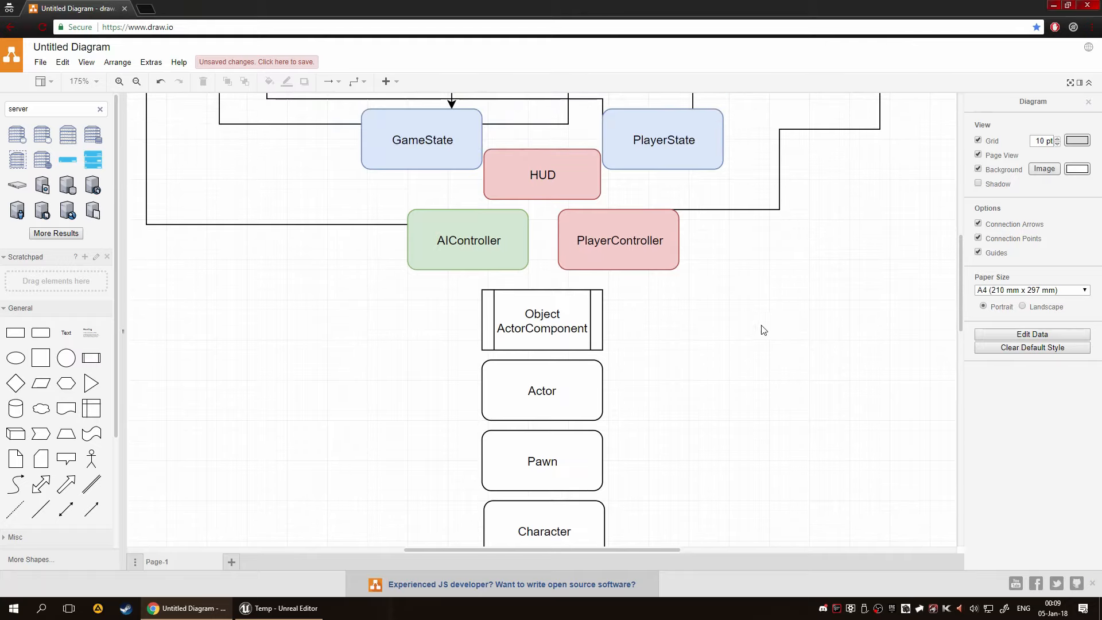
pyautogui.scroll(-3, 770, 353)
pyautogui.scroll(-6, 549, 339)
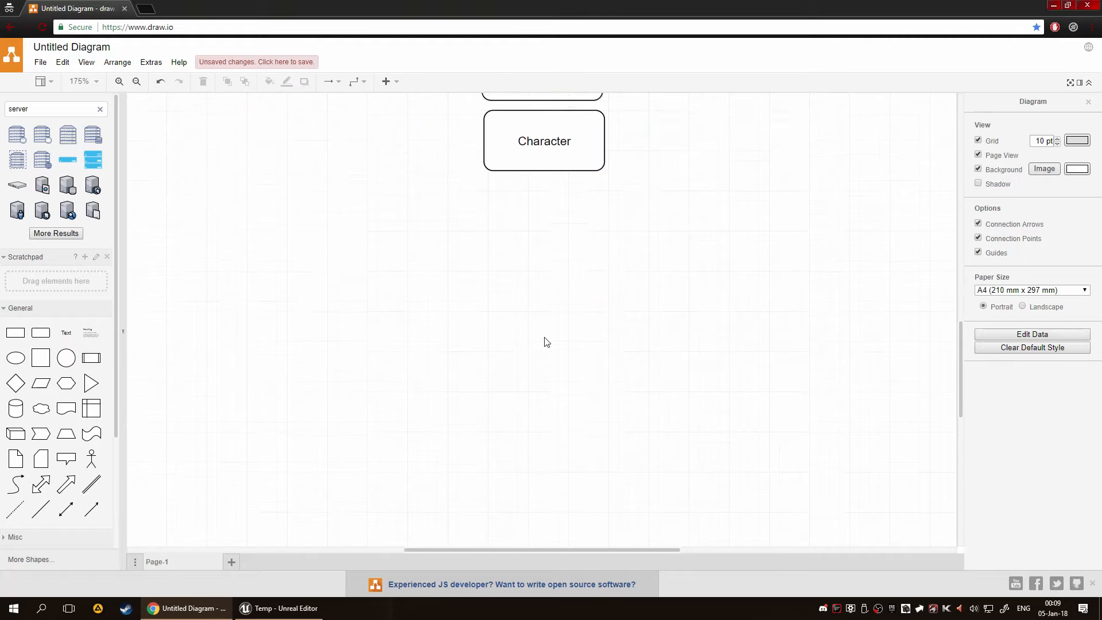
pyautogui.scroll(7, 608, 362)
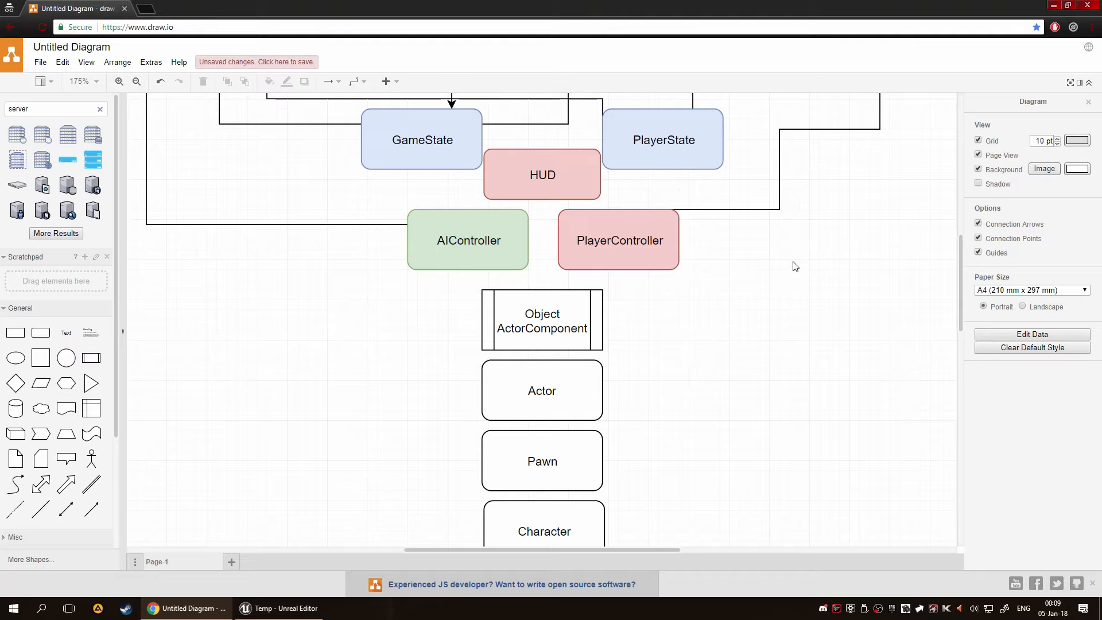
pyautogui.scroll(4, 777, 351)
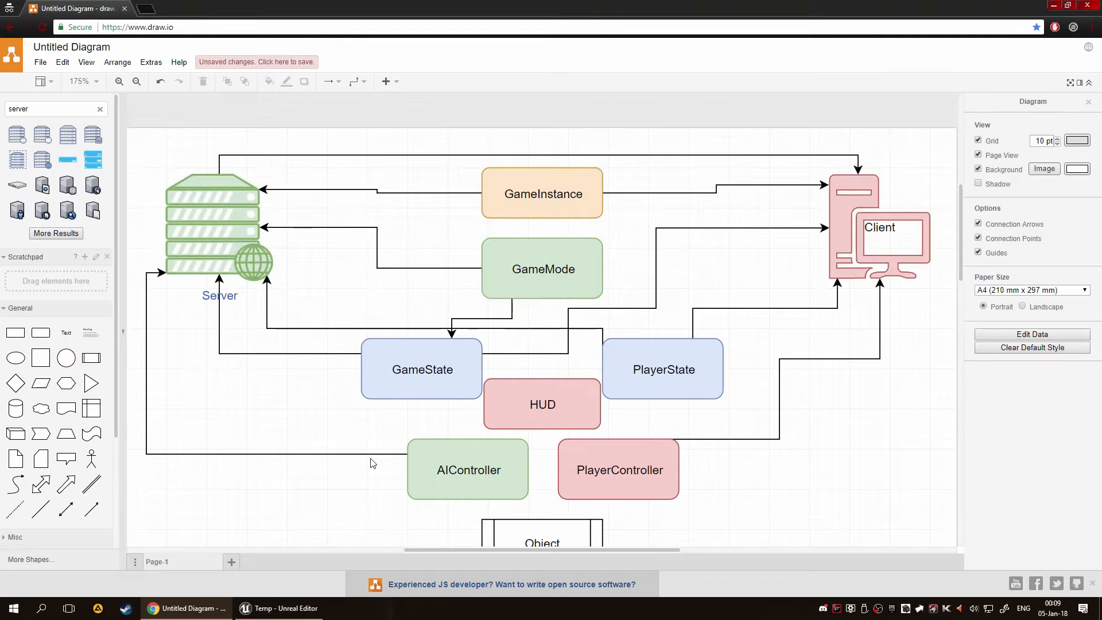
pyautogui.scroll(-4, 790, 322)
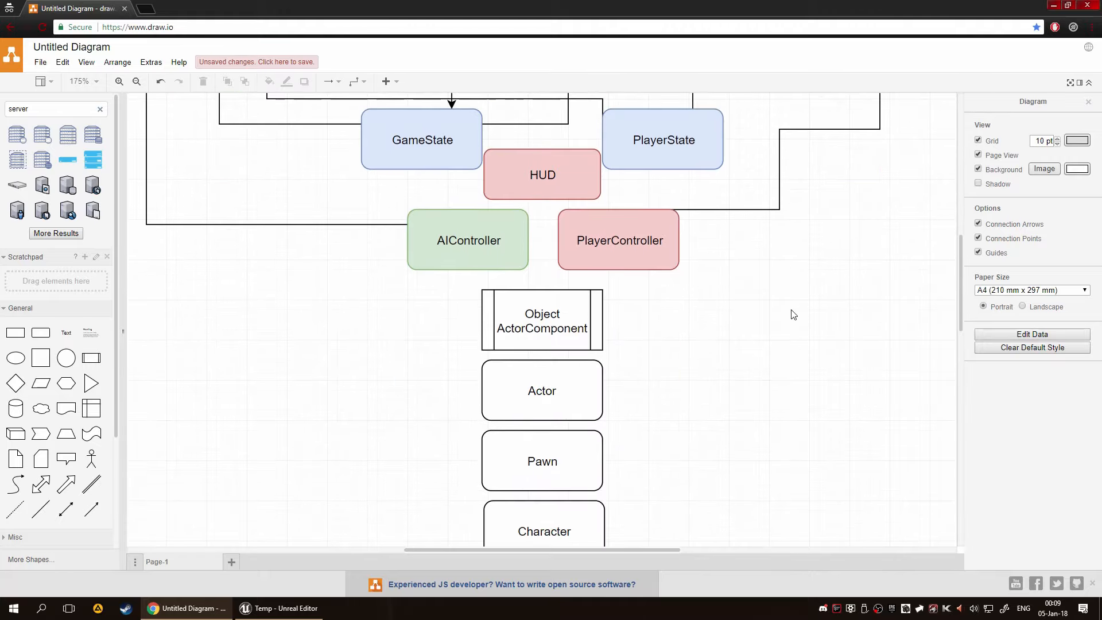
pyautogui.scroll(1, 789, 316)
pyautogui.scroll(-3, 781, 324)
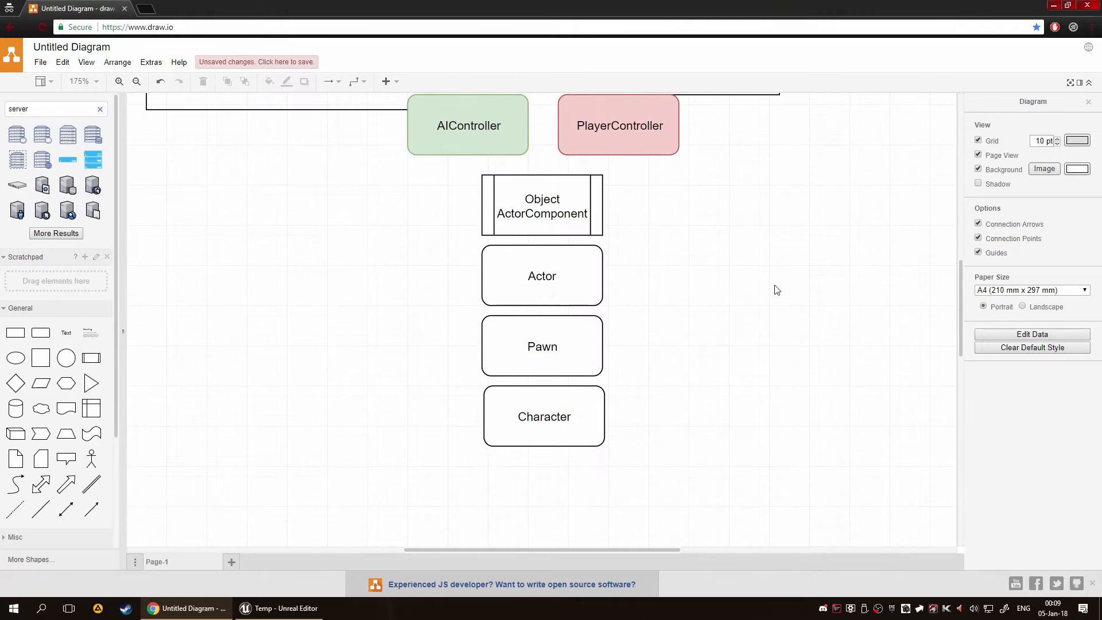
pyautogui.scroll(1, 804, 316)
pyautogui.scroll(3, 783, 298)
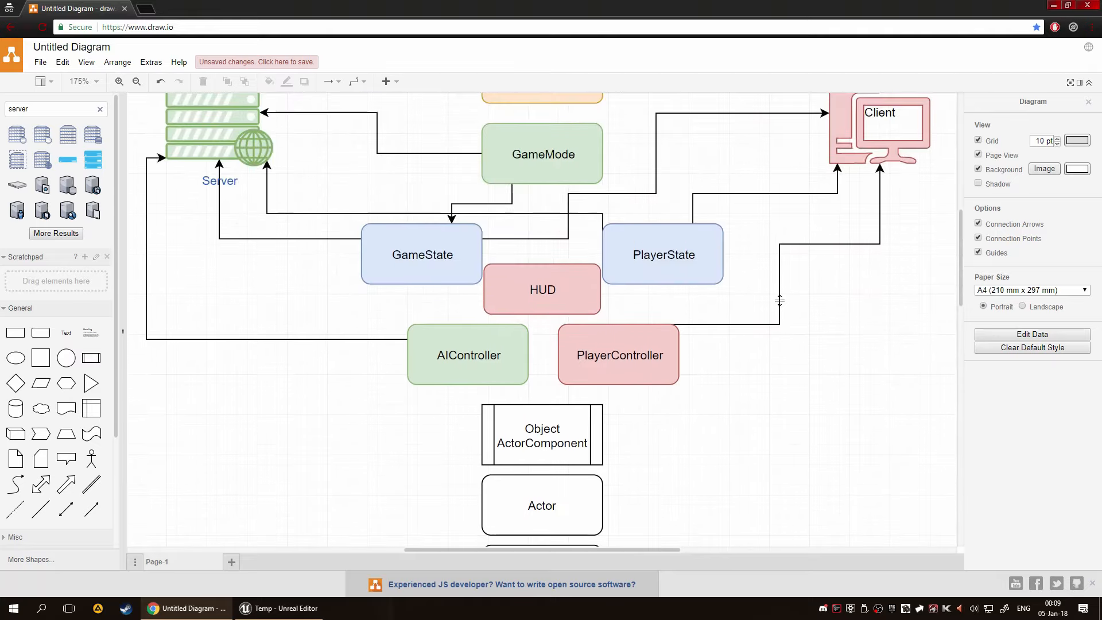
# Connect the underside of the Object/ActorComponent box to the top of the Actor box with an arrow.
pyautogui.scroll(-3, 782, 304)
pyautogui.click(543, 244)
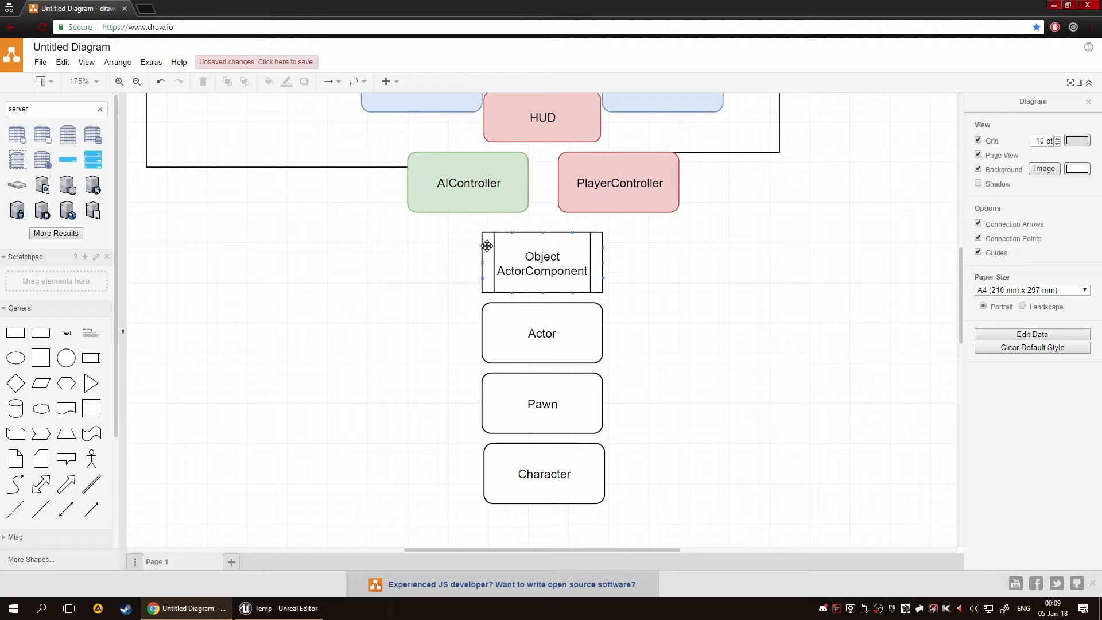
pyautogui.moveTo(283, 226); pyautogui.dragTo(819, 305)
pyautogui.click(819, 305)
pyautogui.moveTo(546, 292); pyautogui.dragTo(543, 304)
pyautogui.click(692, 329)
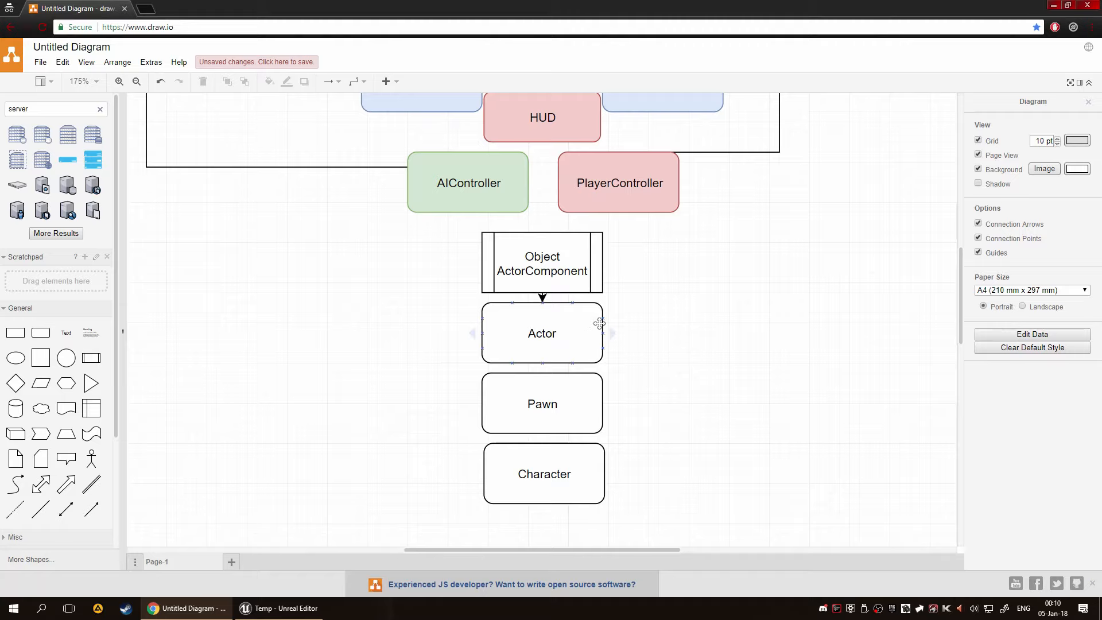
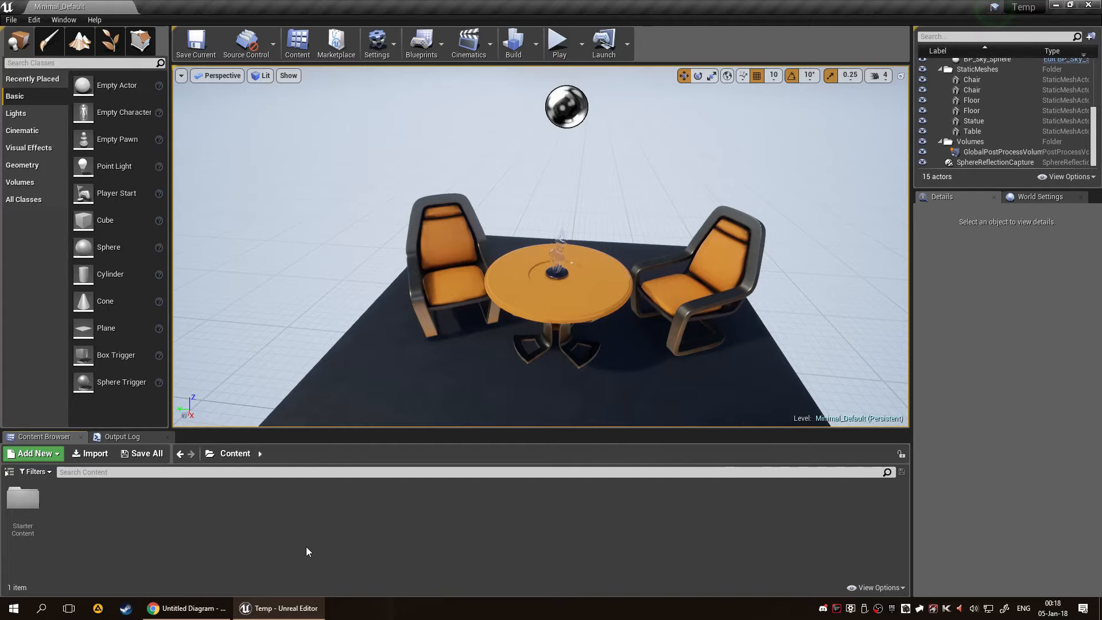
# In Unreal Editor, view the furniture scene from farther back and show the level's World Settings with its Game Mode classes.
pyautogui.scroll(-5, 619, 319)
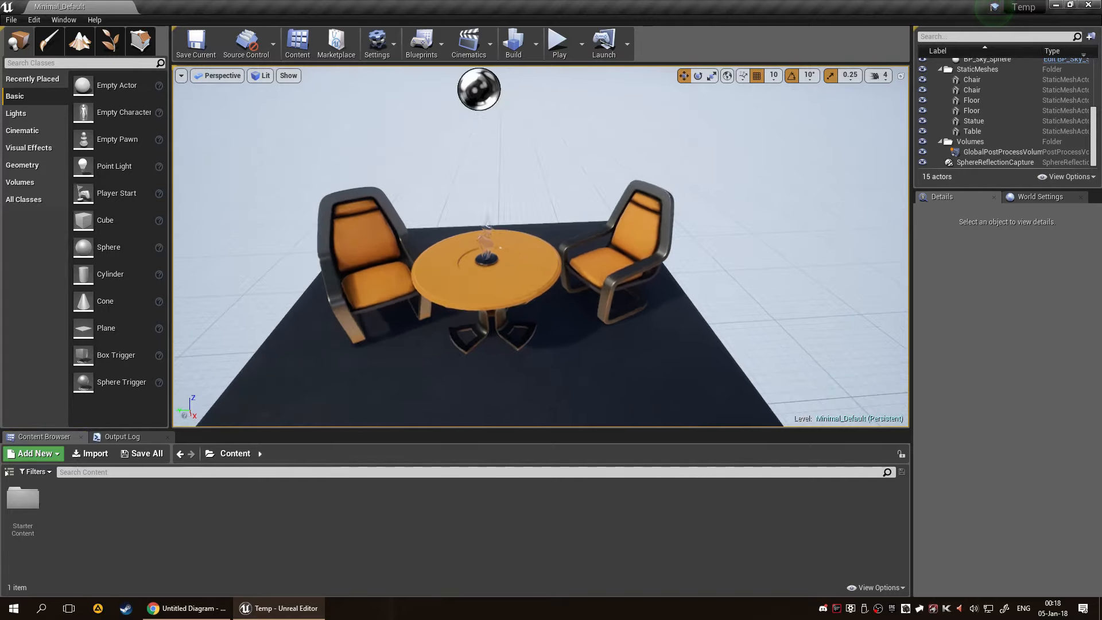
pyautogui.moveTo(632, 326); pyautogui.dragTo(647, 326, button='right')
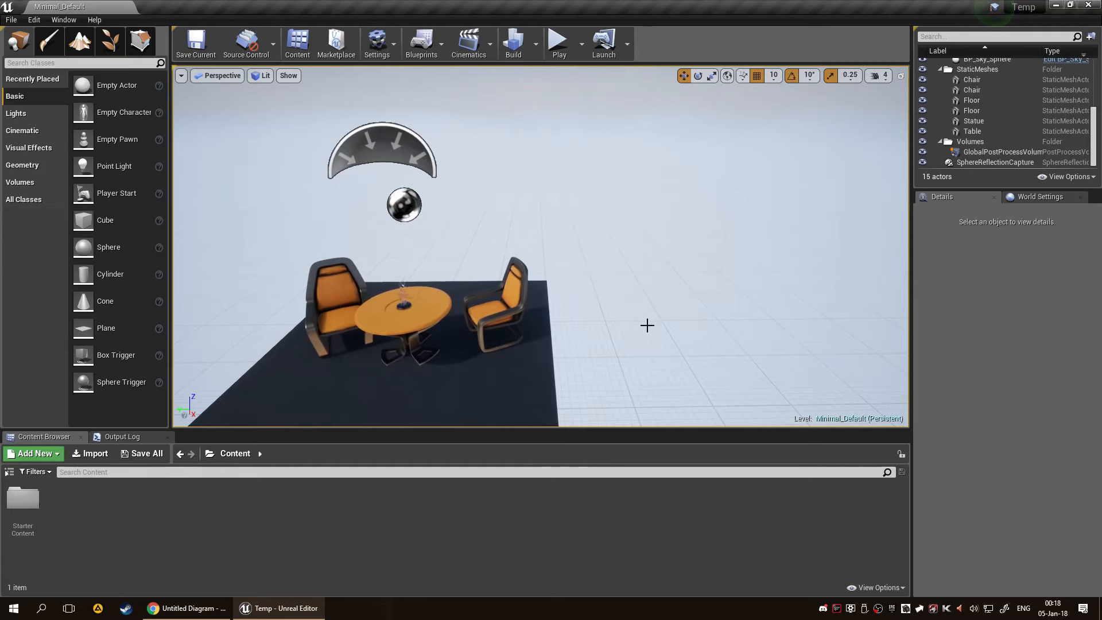
pyautogui.click(1063, 198)
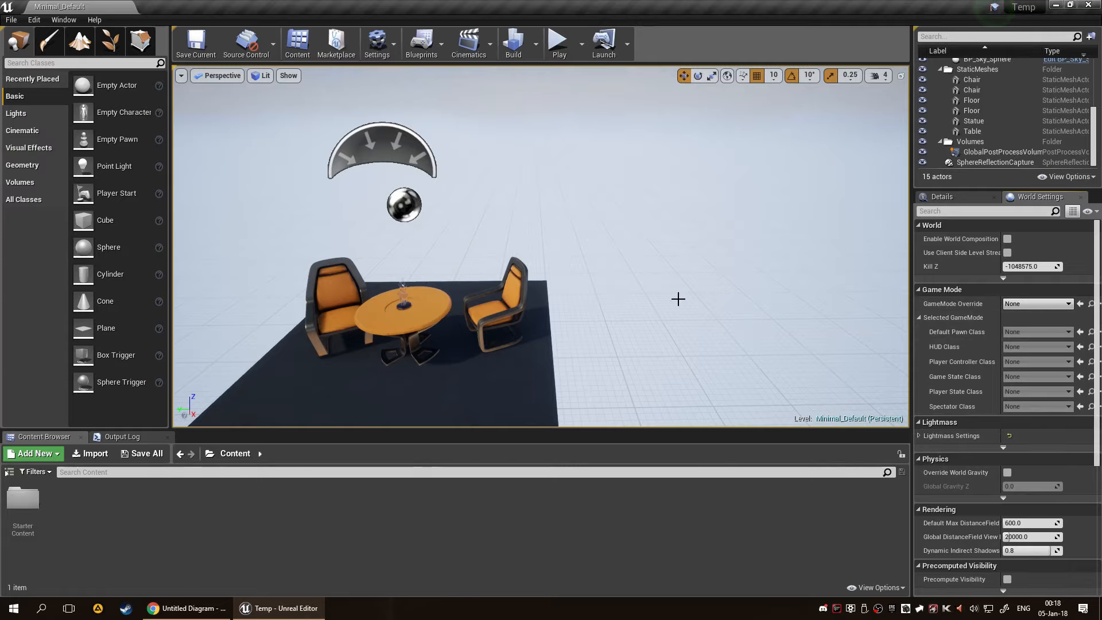
# Examine the Maps & Modes project settings, including the Default GameMode choices, the expanded Selected GameMode classes and the Game Instance Class.
pyautogui.click(30, 20)
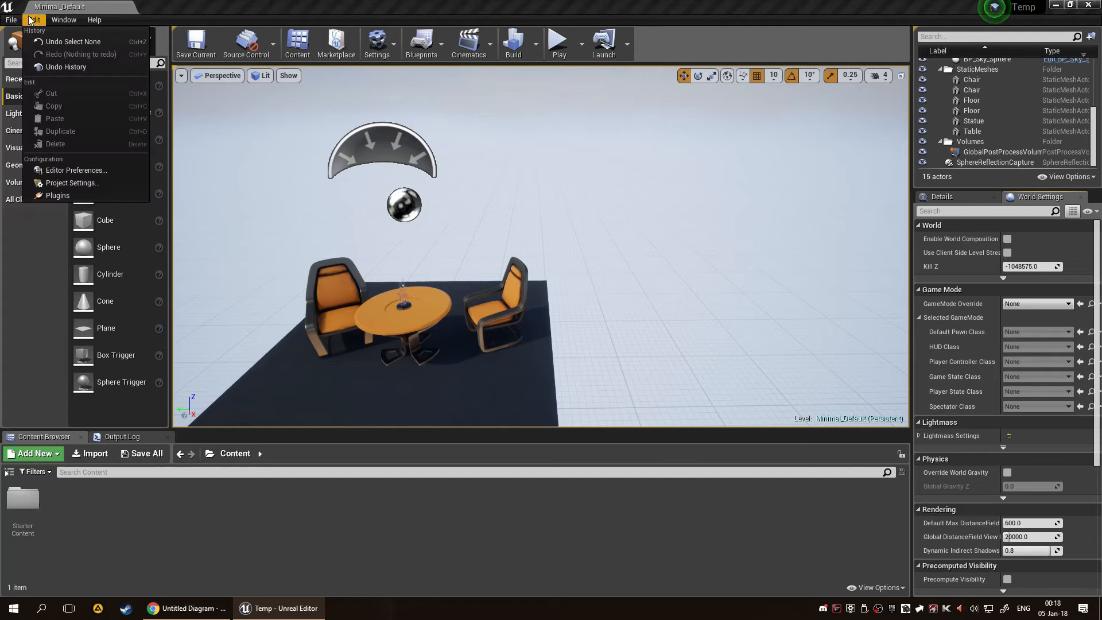
pyautogui.click(124, 187)
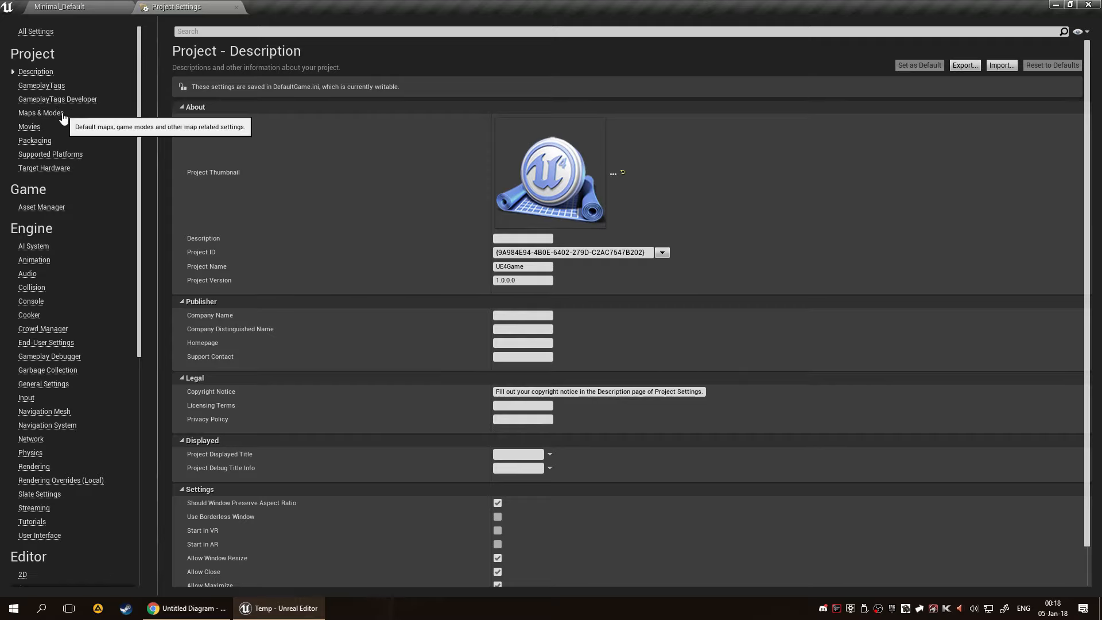
pyautogui.click(68, 113)
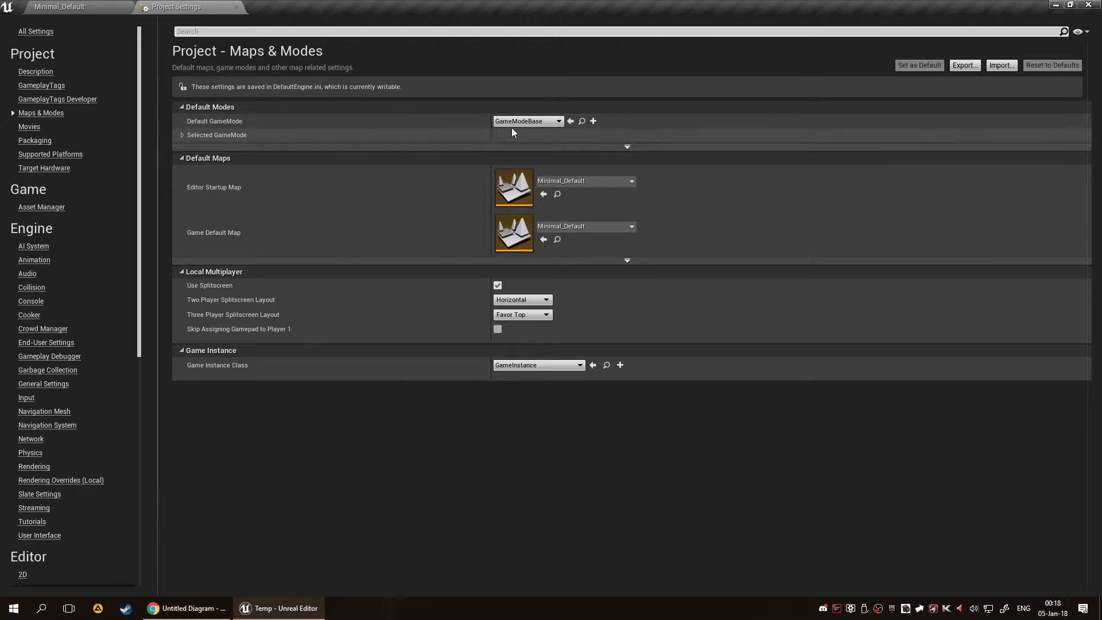
pyautogui.click(525, 122)
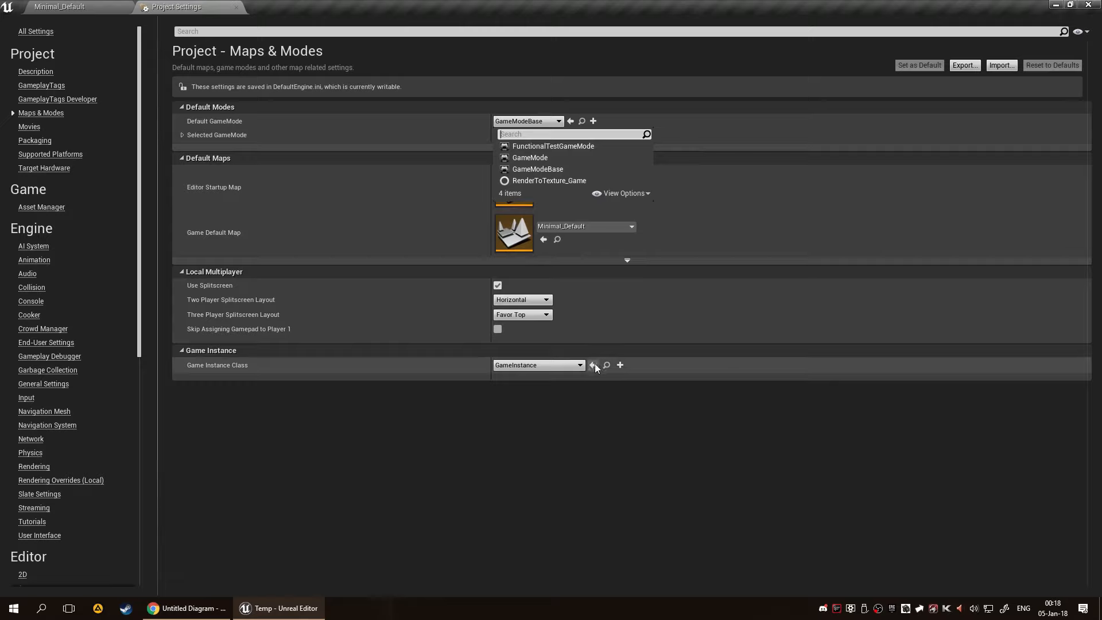
pyautogui.click(630, 508)
pyautogui.click(182, 136)
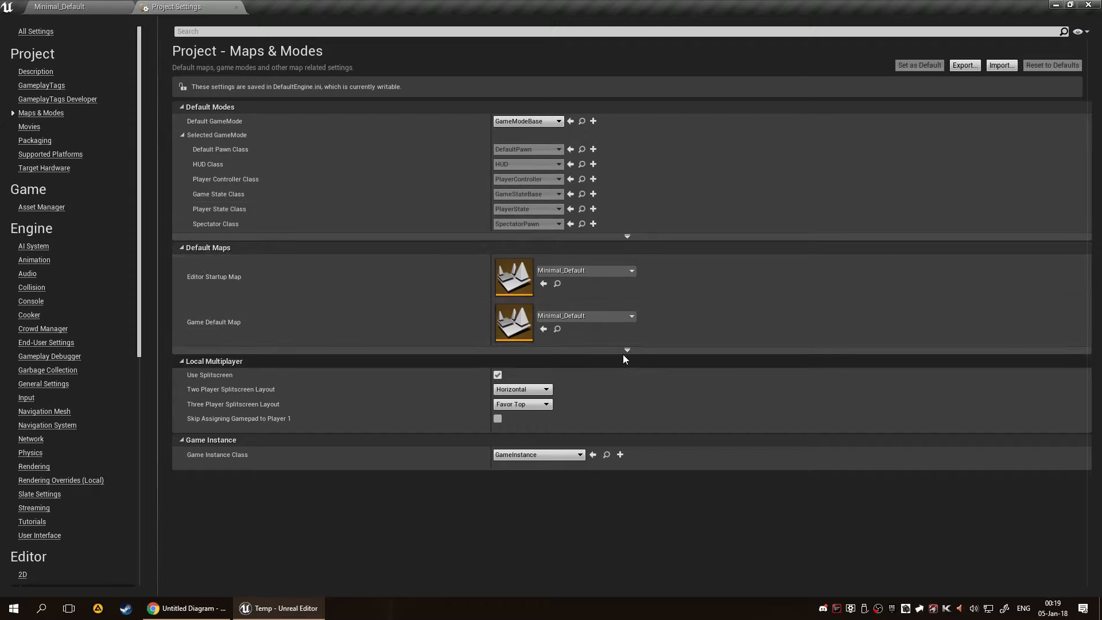
pyautogui.click(626, 350)
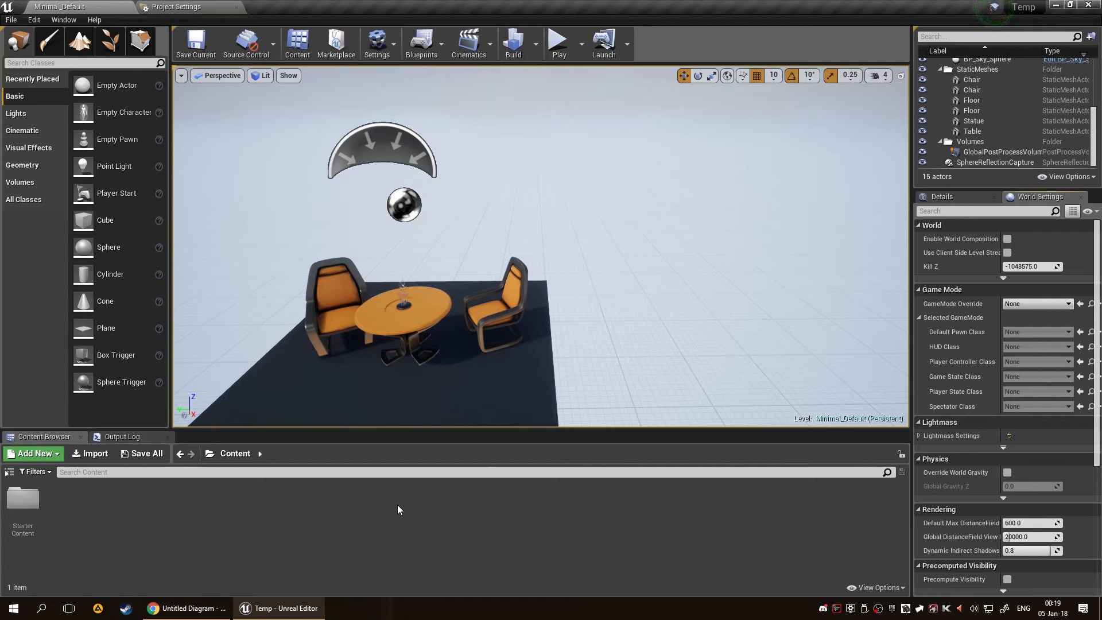
pyautogui.rightClick(398, 505)
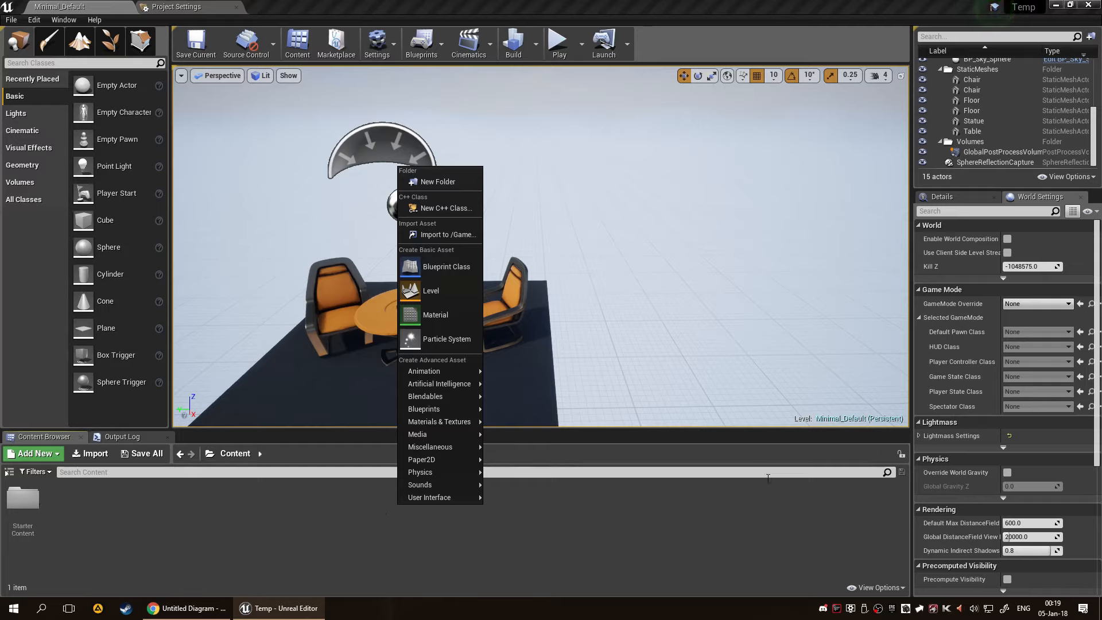
pyautogui.click(647, 561)
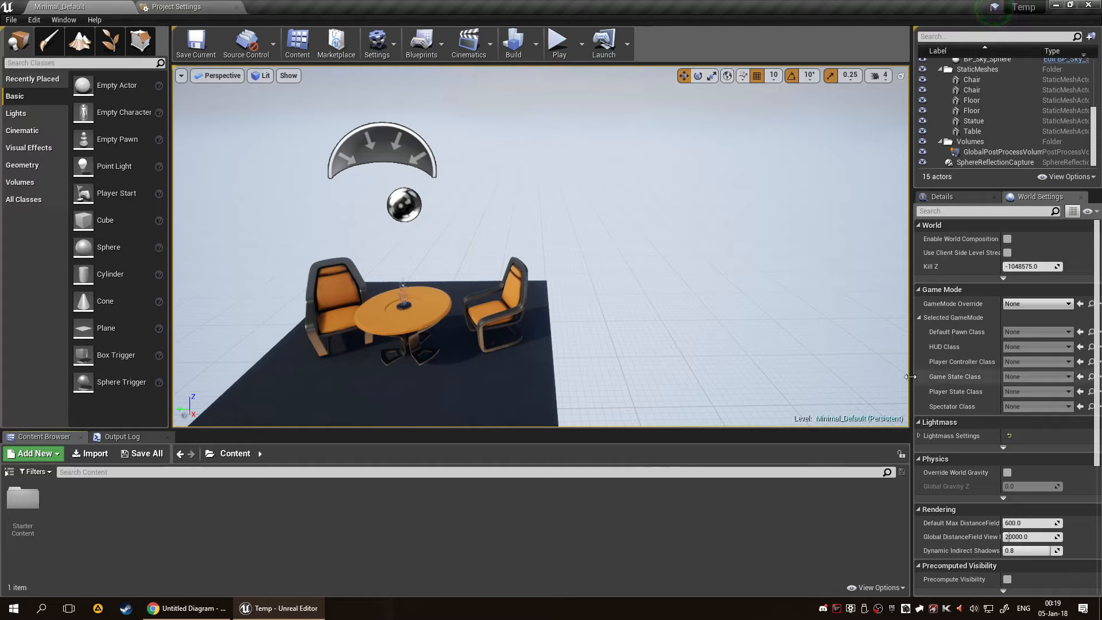
pyautogui.rightClick(339, 555)
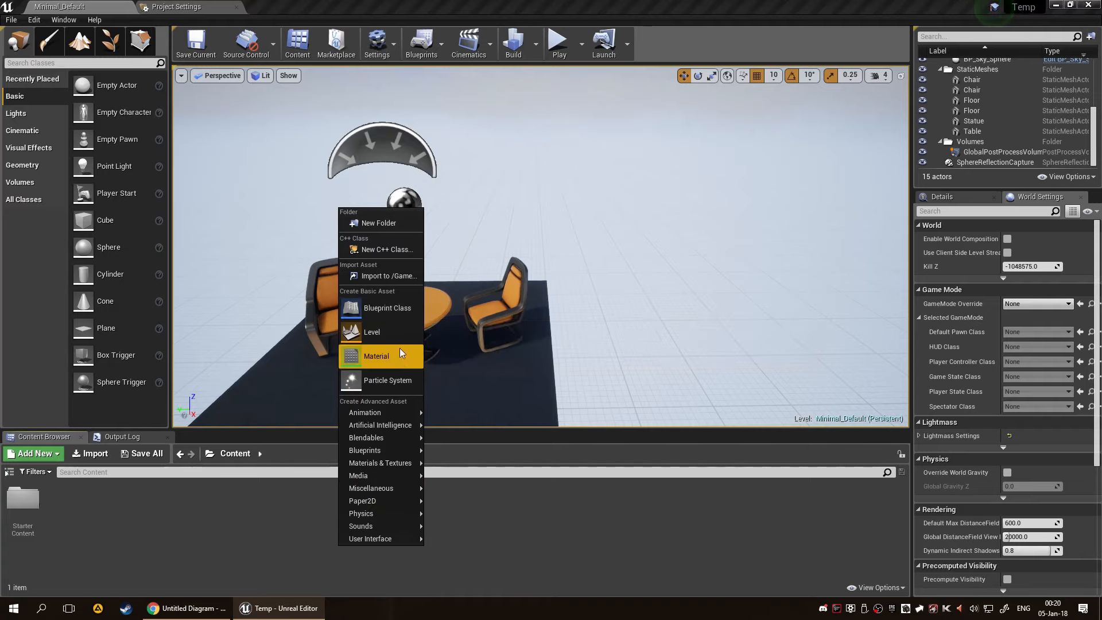
pyautogui.click(597, 512)
pyautogui.click(498, 322)
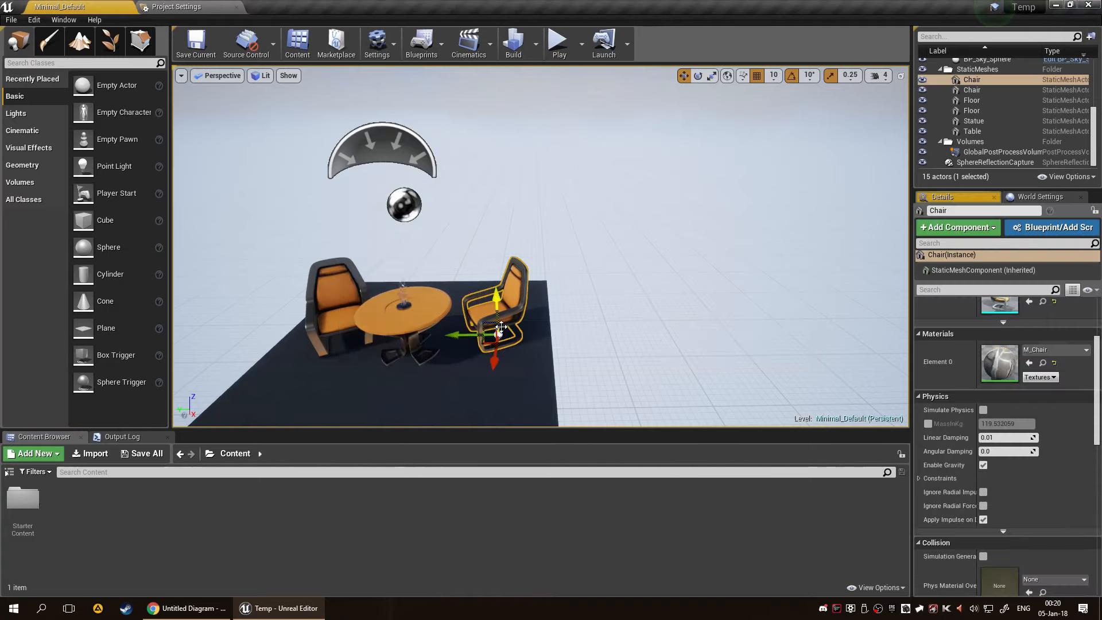
pyautogui.click(346, 336)
pyautogui.click(397, 349)
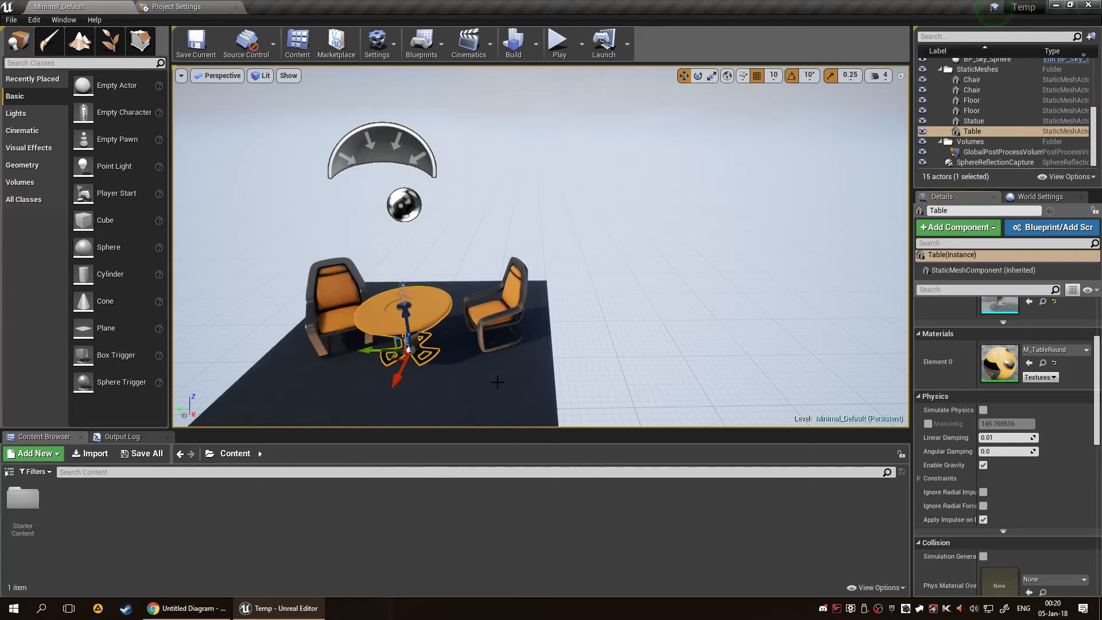
pyautogui.click(501, 265)
pyautogui.click(501, 313)
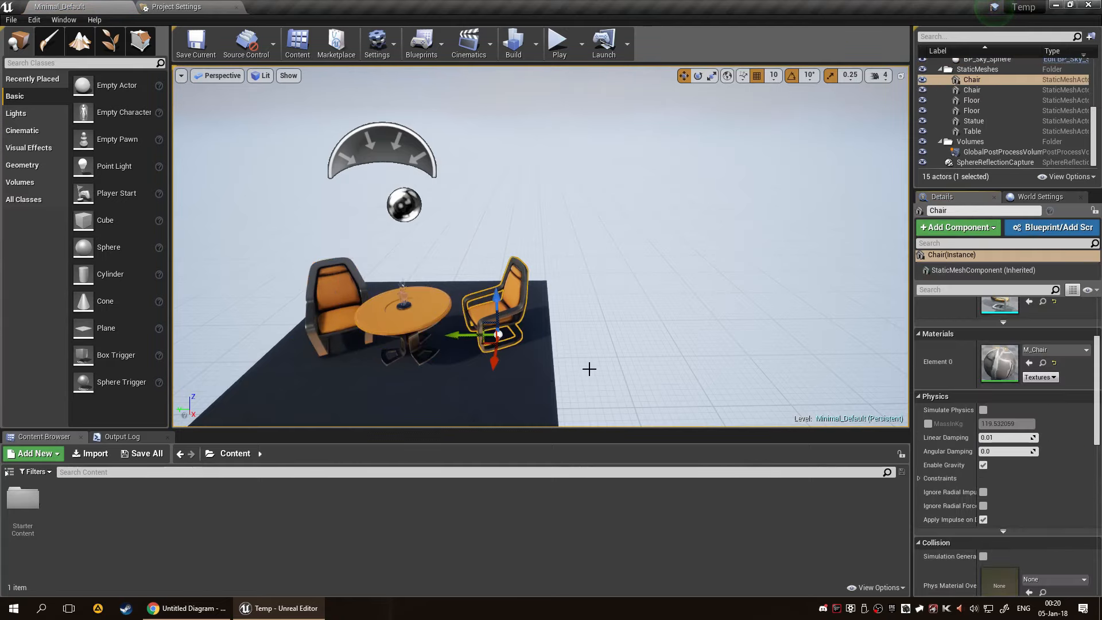
pyautogui.click(1054, 228)
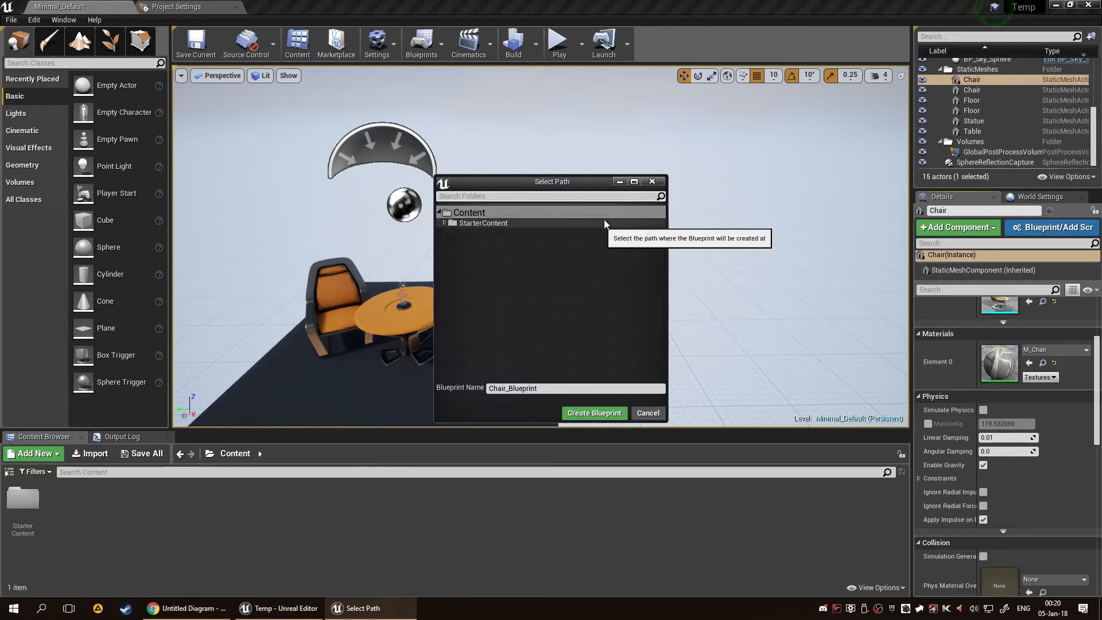
pyautogui.click(652, 181)
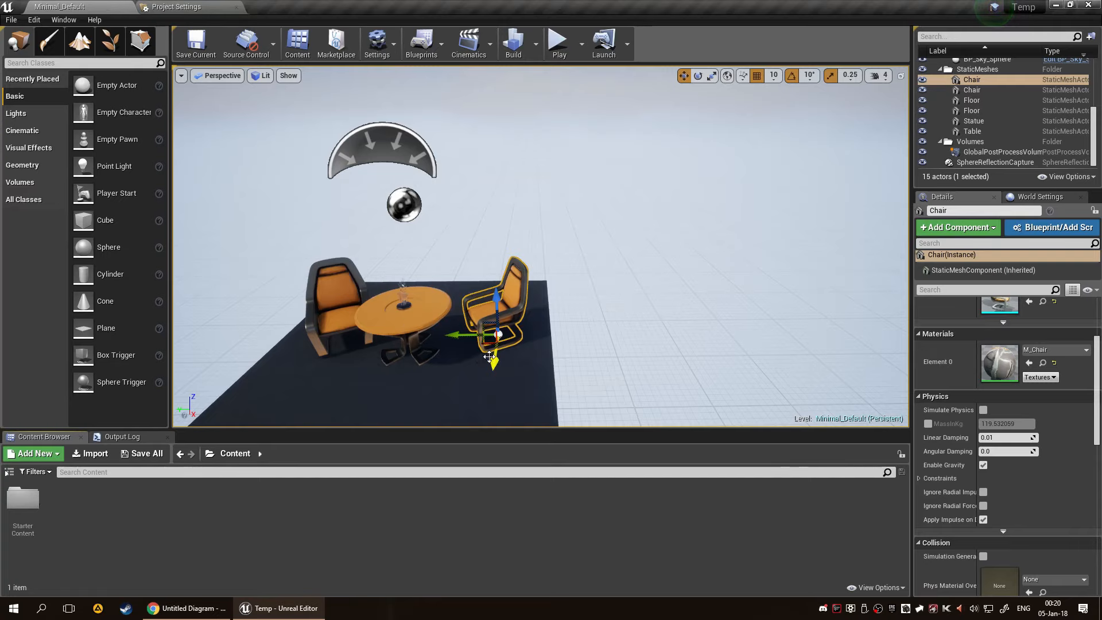
# Select the furniture, the floor and the sky sphere in turn to inspect the individual actors placed in the level.
pyautogui.moveTo(488, 357); pyautogui.dragTo(483, 362, button='right')
pyautogui.click(507, 325)
pyautogui.moveTo(507, 326); pyautogui.dragTo(526, 308, button='right')
pyautogui.click(513, 239)
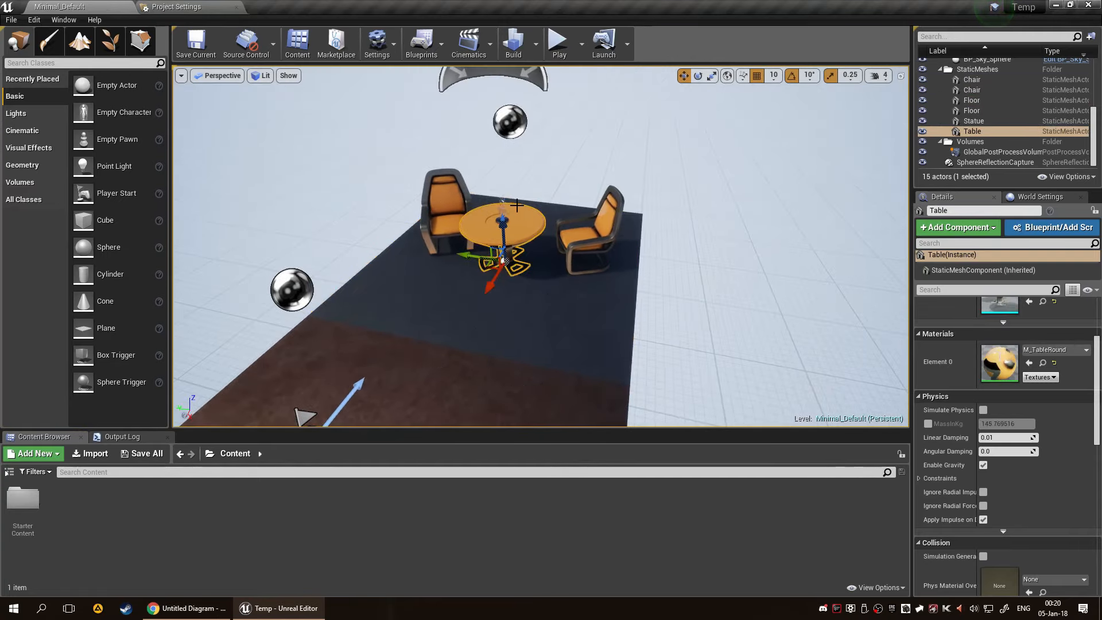
pyautogui.click(512, 345)
pyautogui.moveTo(570, 341); pyautogui.dragTo(566, 343, button='right')
pyautogui.click(666, 330)
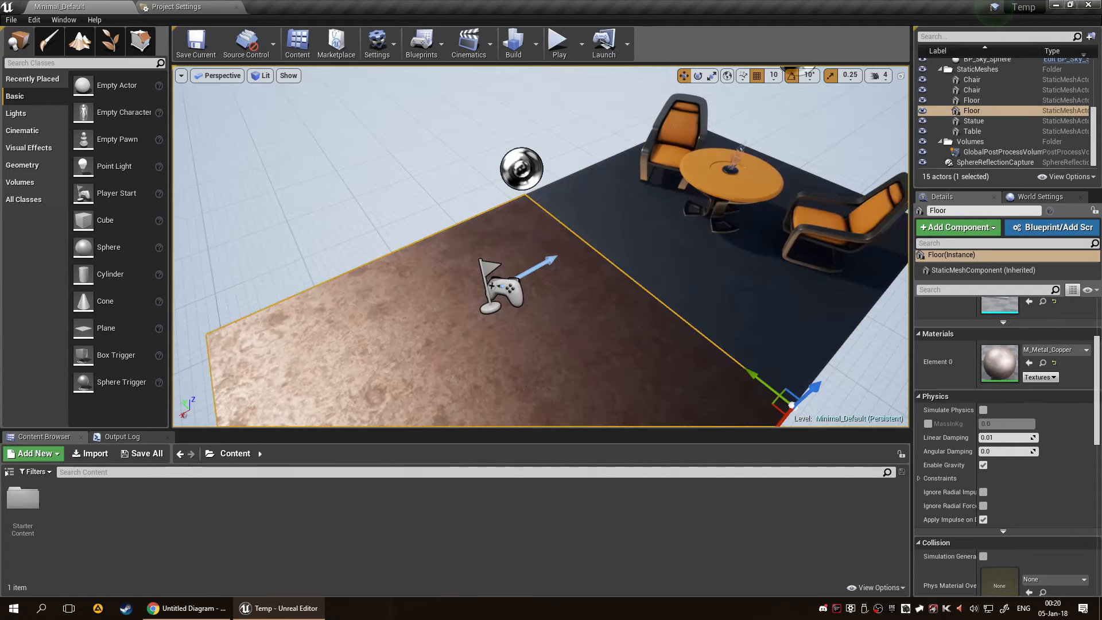
pyautogui.moveTo(640, 332); pyautogui.dragTo(684, 272, button='right')
pyautogui.click(680, 319)
# Open the StarterMap level from the StarterContent Maps folder.
pyautogui.doubleClick(23, 499)
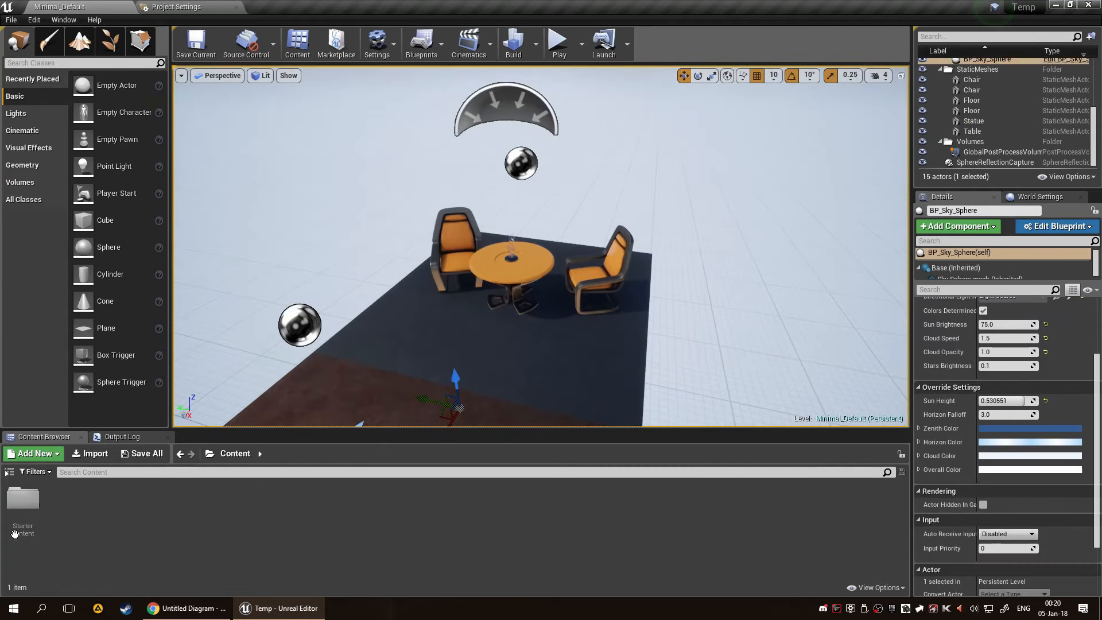
pyautogui.doubleClick(183, 513)
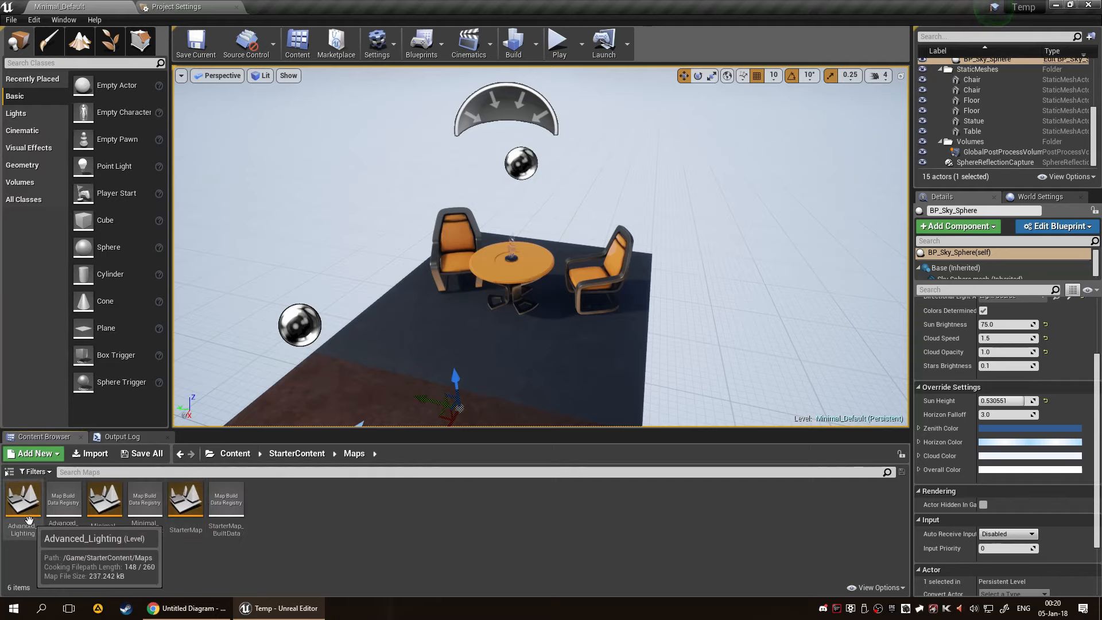
pyautogui.doubleClick(193, 519)
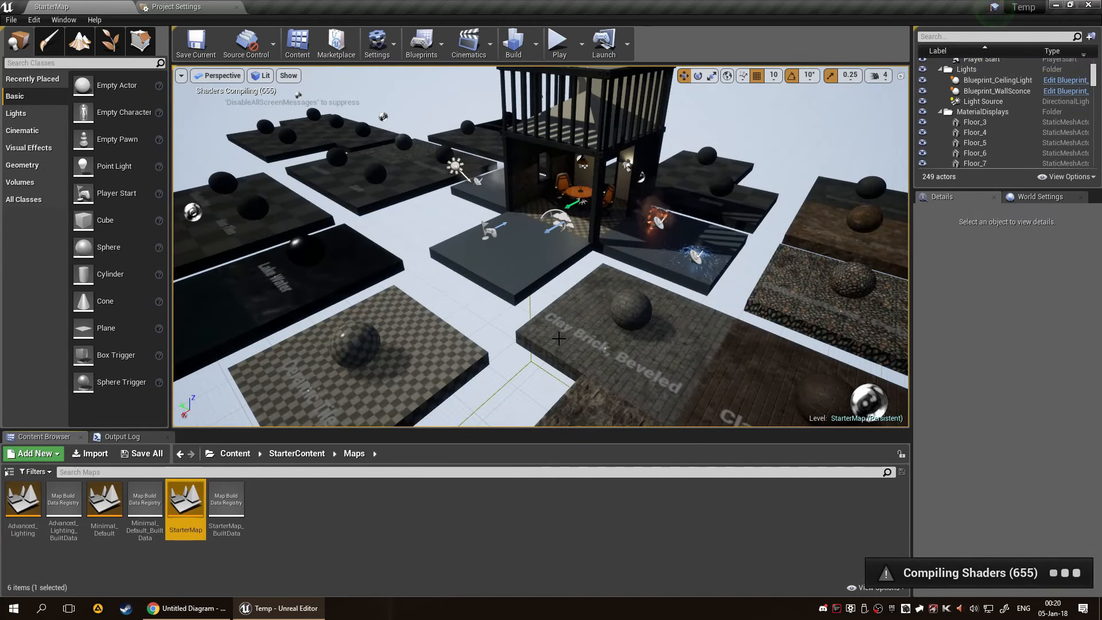
# Select the sparks effect beside the fire in the level and open its blueprint in the Blueprint Editor.
pyautogui.moveTo(559, 339); pyautogui.dragTo(630, 276, button='right')
pyautogui.press('w')
pyautogui.press('s')
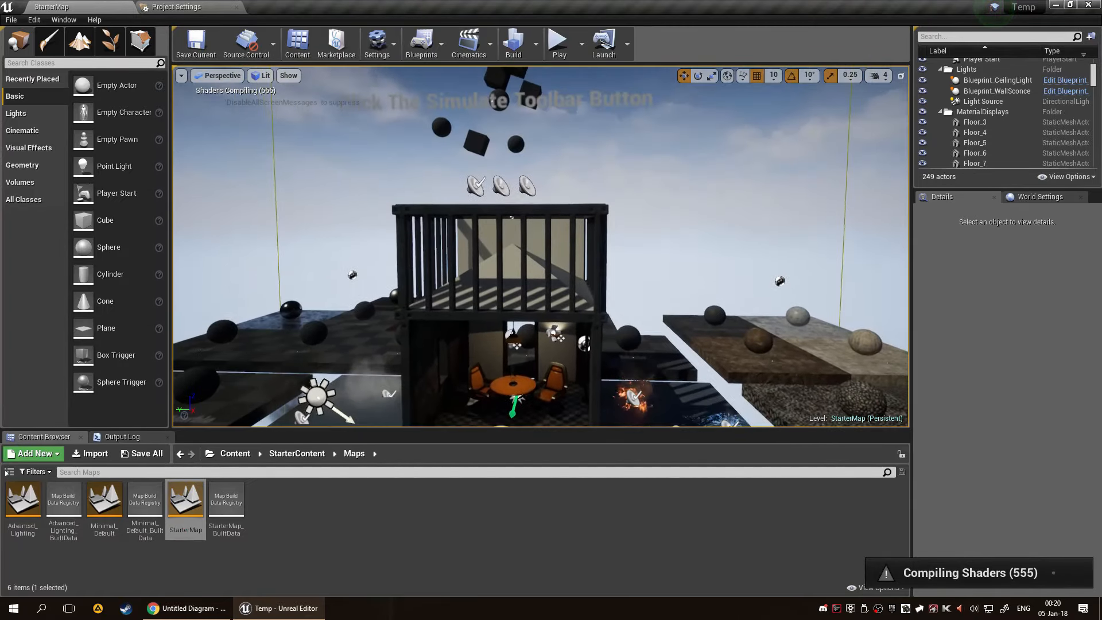
pyautogui.moveTo(549, 315); pyautogui.dragTo(565, 338, button='right')
pyautogui.press('w')
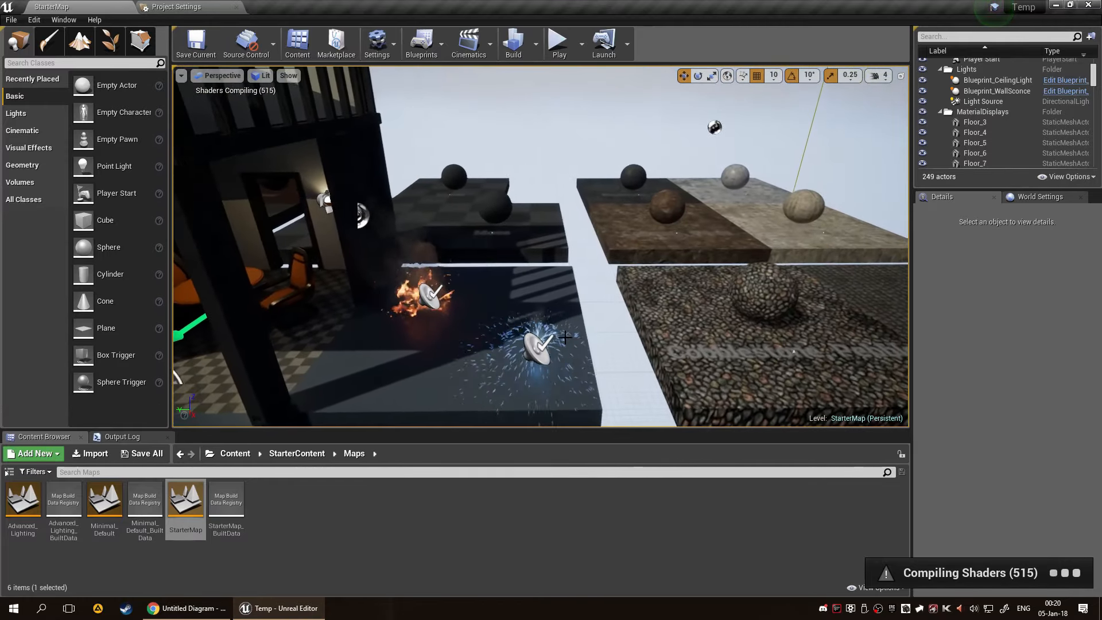
pyautogui.click(535, 343)
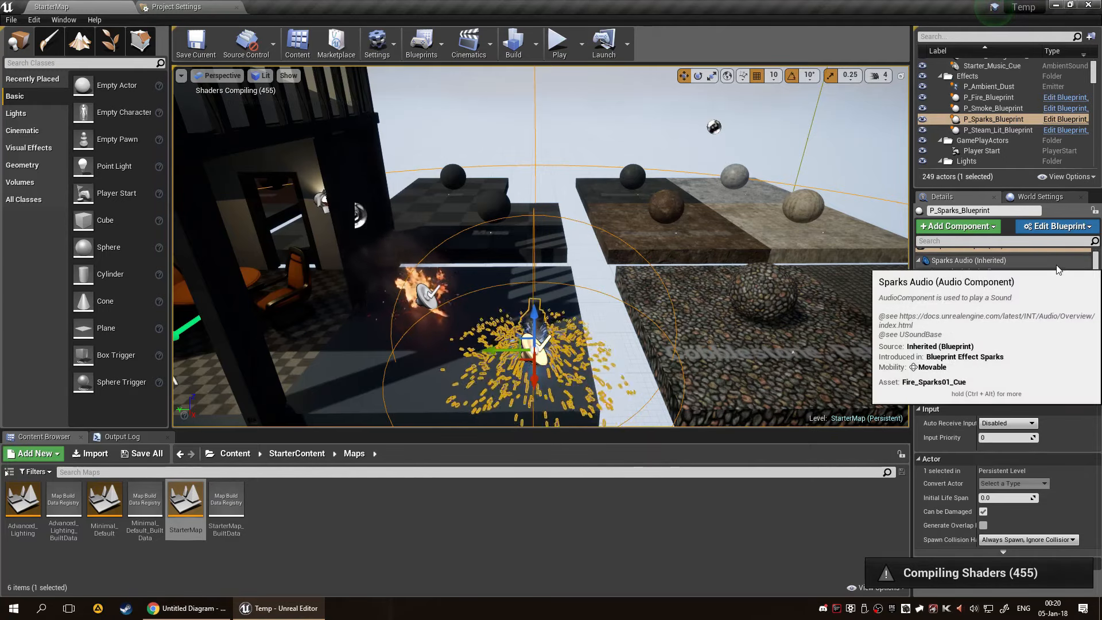
pyautogui.click(1055, 226)
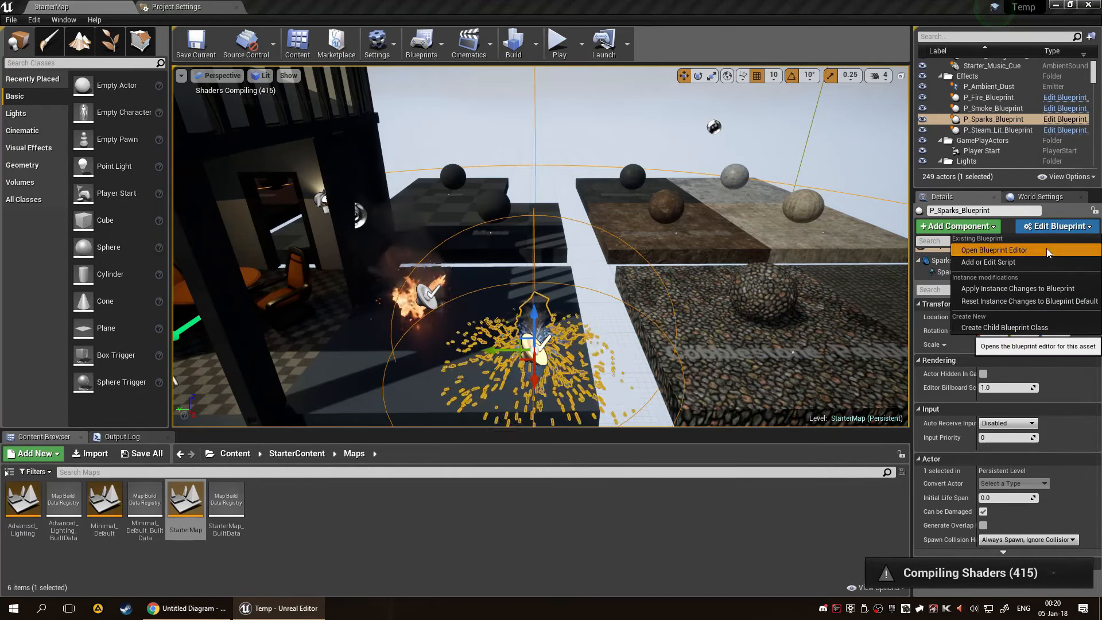
pyautogui.click(1046, 250)
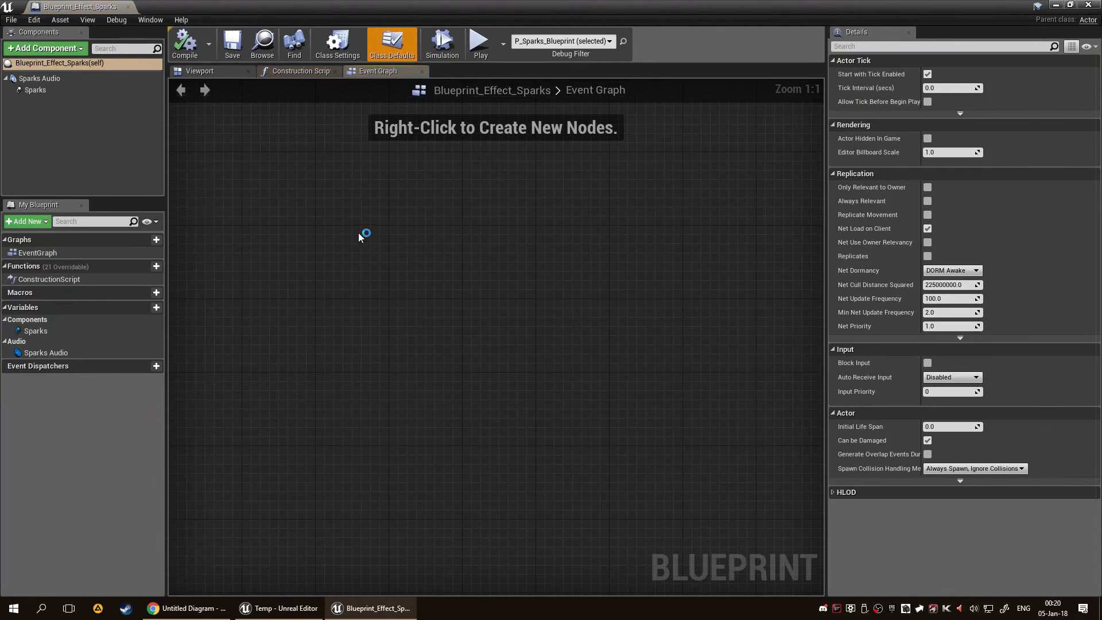
# View the sparks effect in the blueprint's 3D preview, and close the blueprint.
pyautogui.click(200, 71)
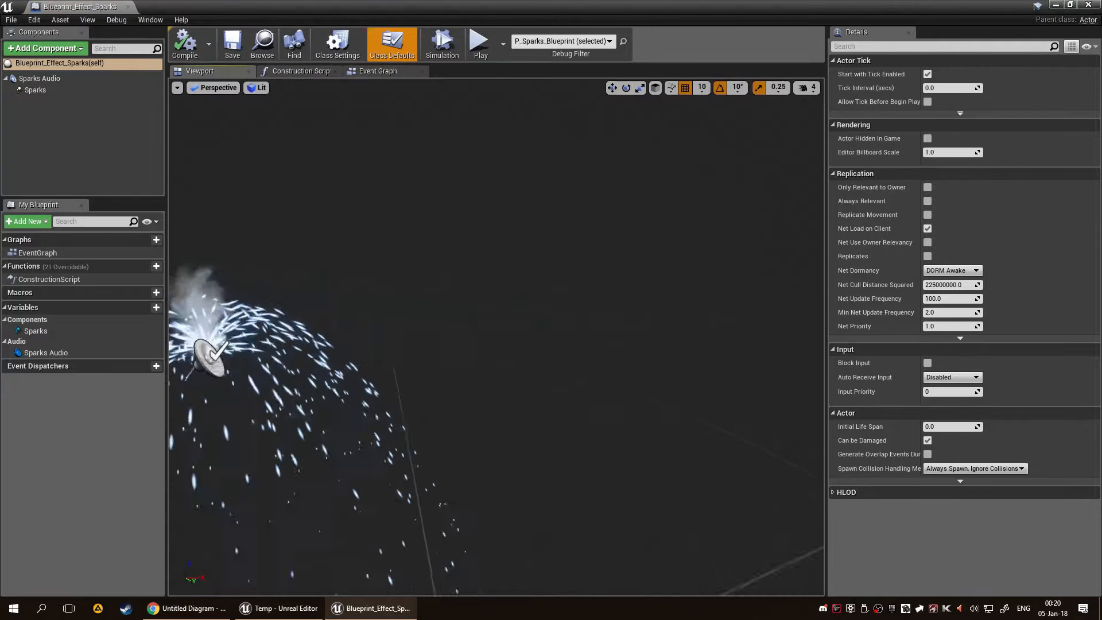
pyautogui.moveTo(497, 338); pyautogui.dragTo(490, 301, button='right')
pyautogui.scroll(5, 489, 324)
pyautogui.scroll(-5, 489, 324)
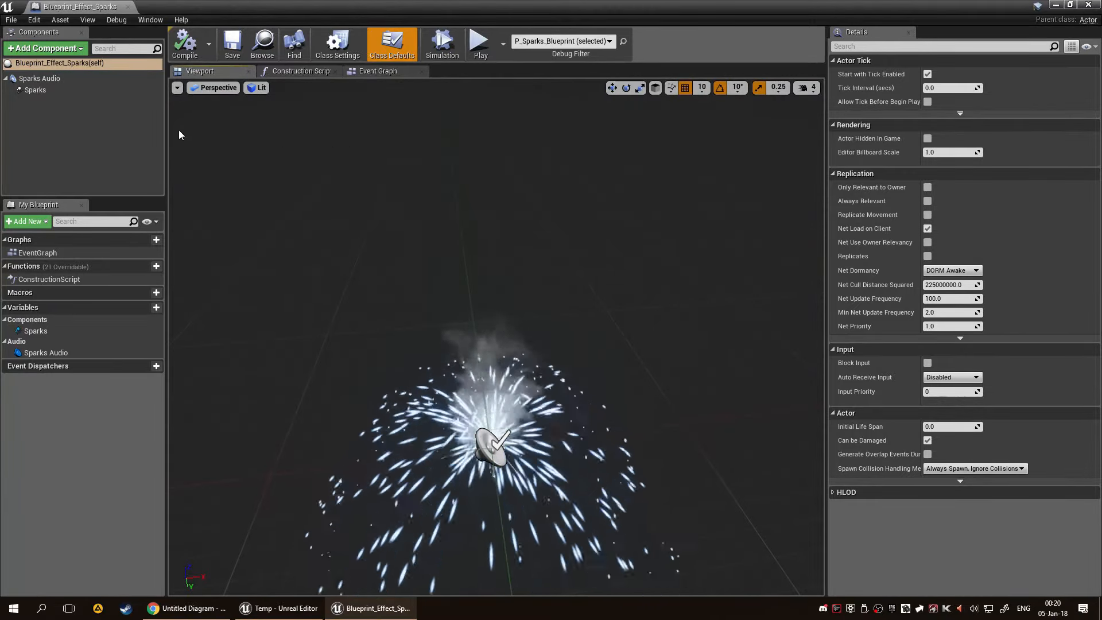
pyautogui.middleClick(82, 5)
# Show the World Settings of the StarterMap level with its Game Mode classes.
pyautogui.moveTo(459, 247); pyautogui.dragTo(408, 252, button='right')
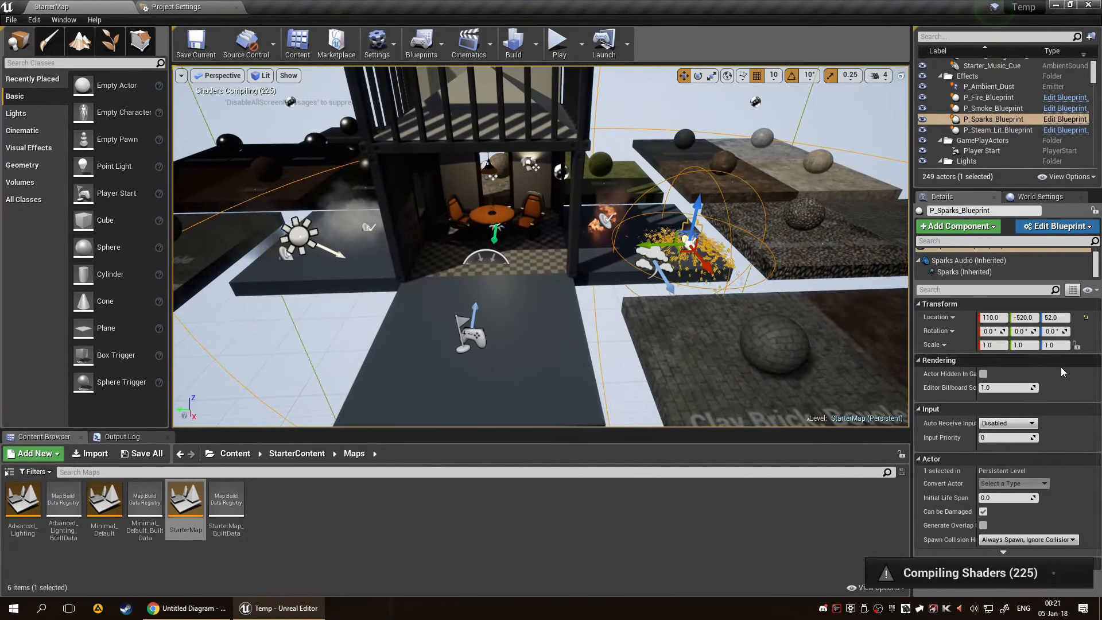
pyautogui.click(1039, 197)
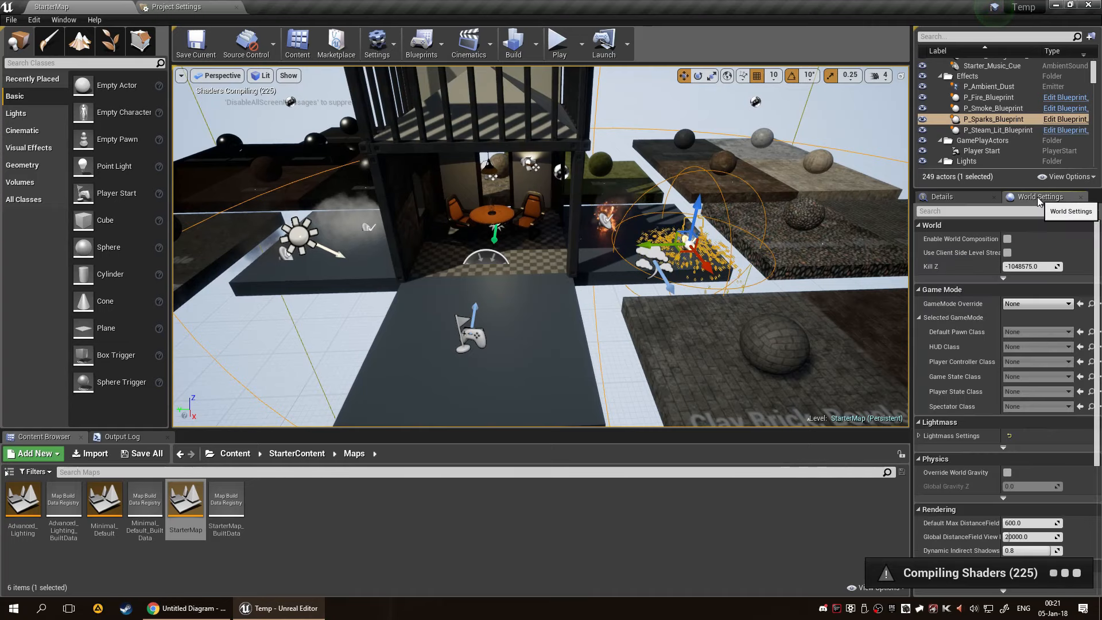
pyautogui.click(395, 53)
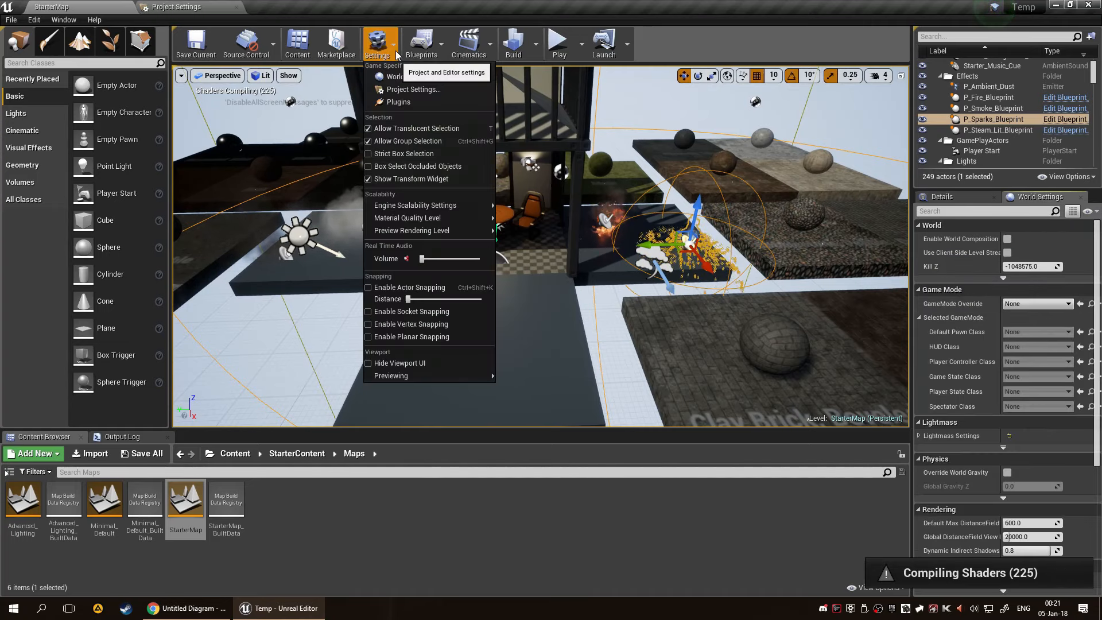
pyautogui.click(422, 77)
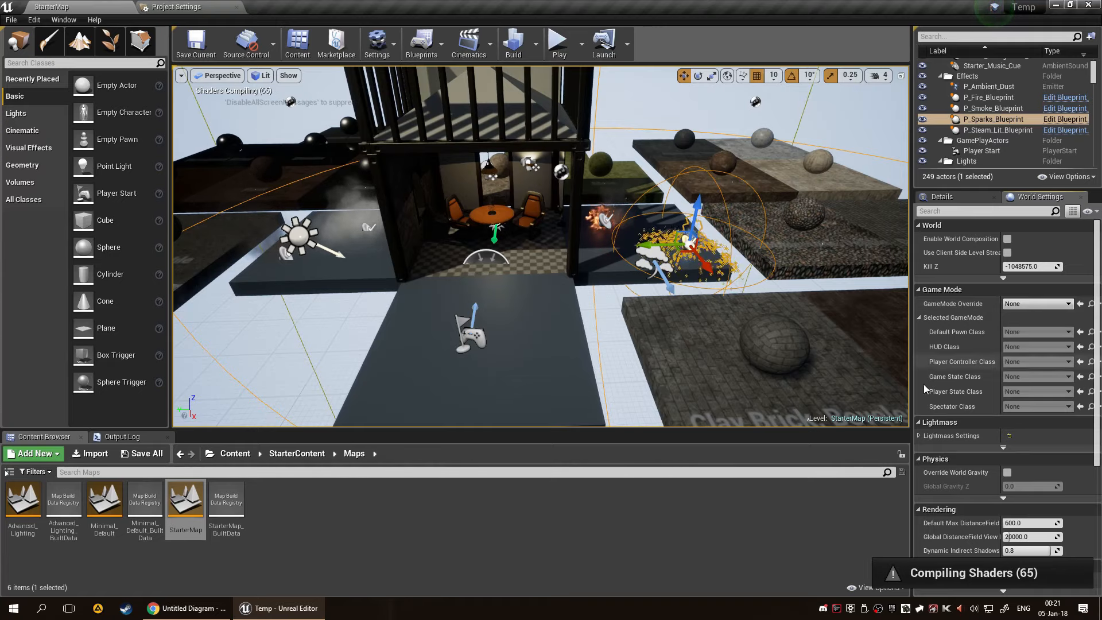
# Return from the Maps folder to the top-level Content folder.
pyautogui.click(567, 546)
pyautogui.hotkey('alt', 'Left')
pyautogui.hotkey('alt', 'Left')
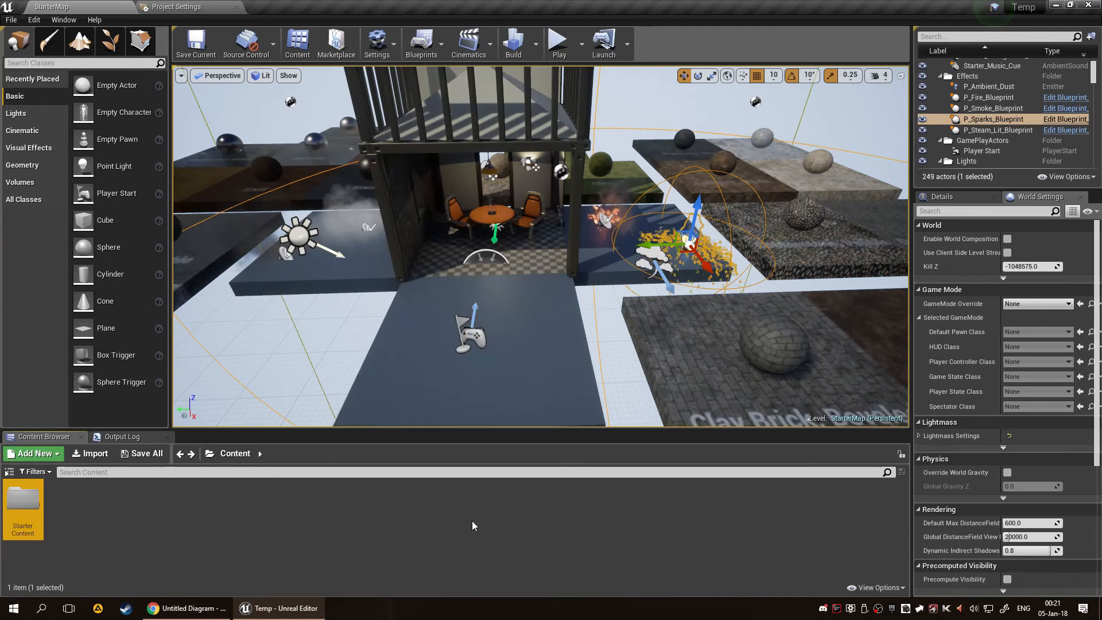
pyautogui.hotkey('alt', 'Right')
pyautogui.hotkey('alt', 'Left')
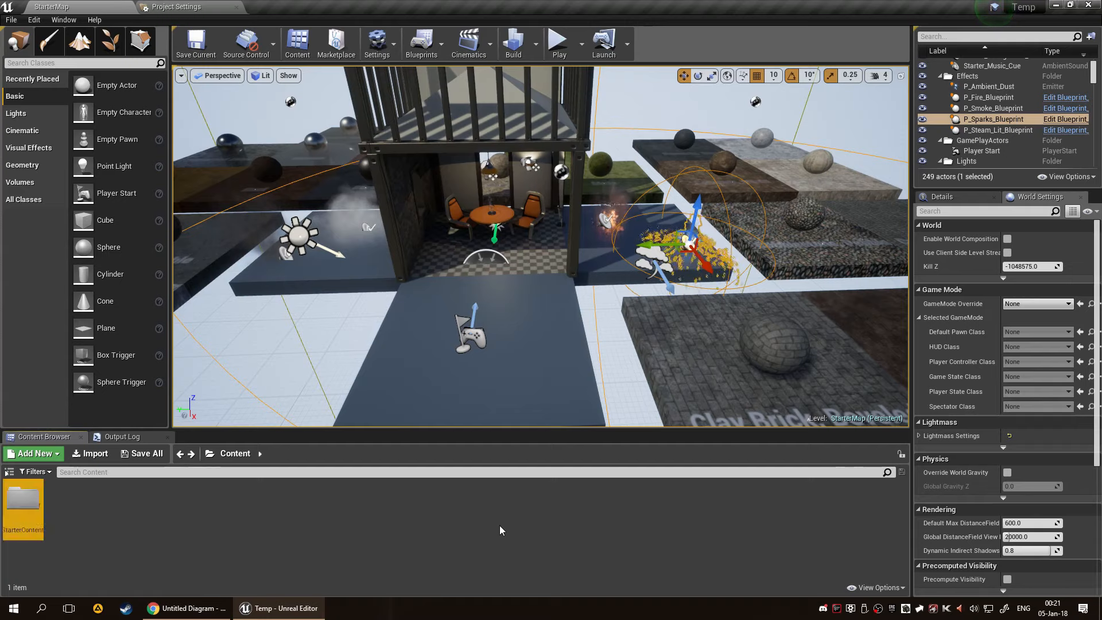
# Create a Blueprint Class with Actor as its parent in the Content folder and name it Actor.
pyautogui.rightClick(212, 529)
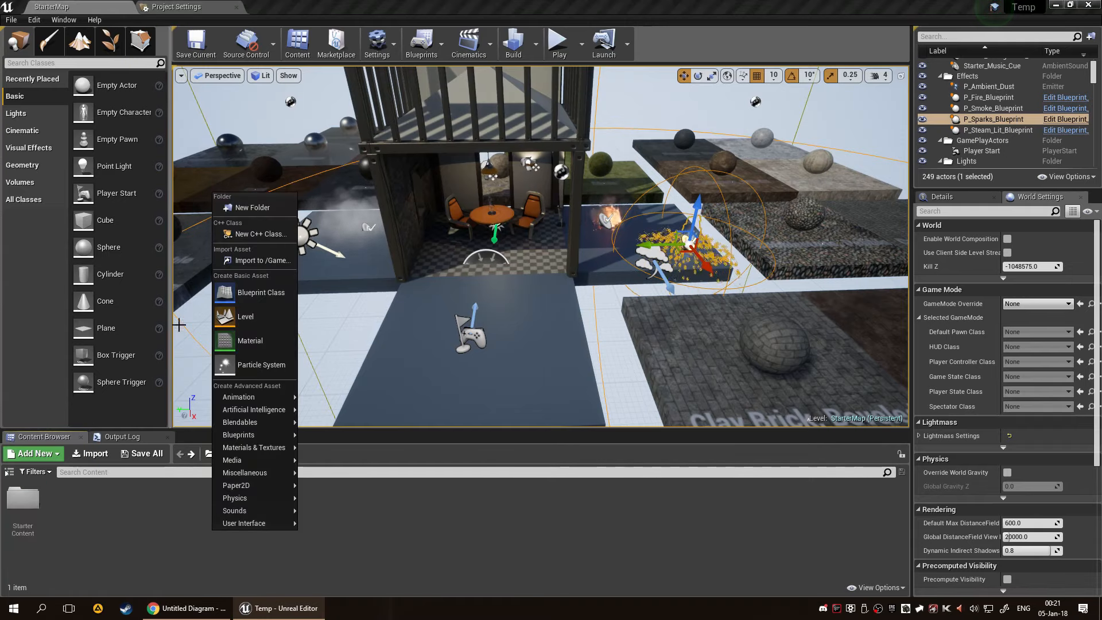
pyautogui.moveTo(253, 434)
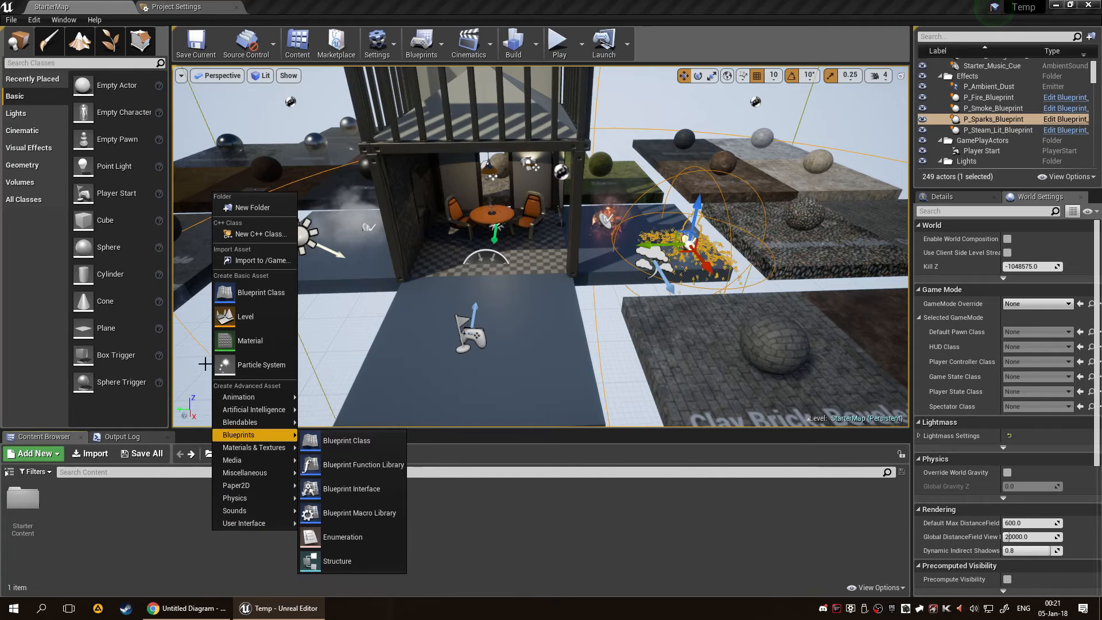
pyautogui.click(260, 291)
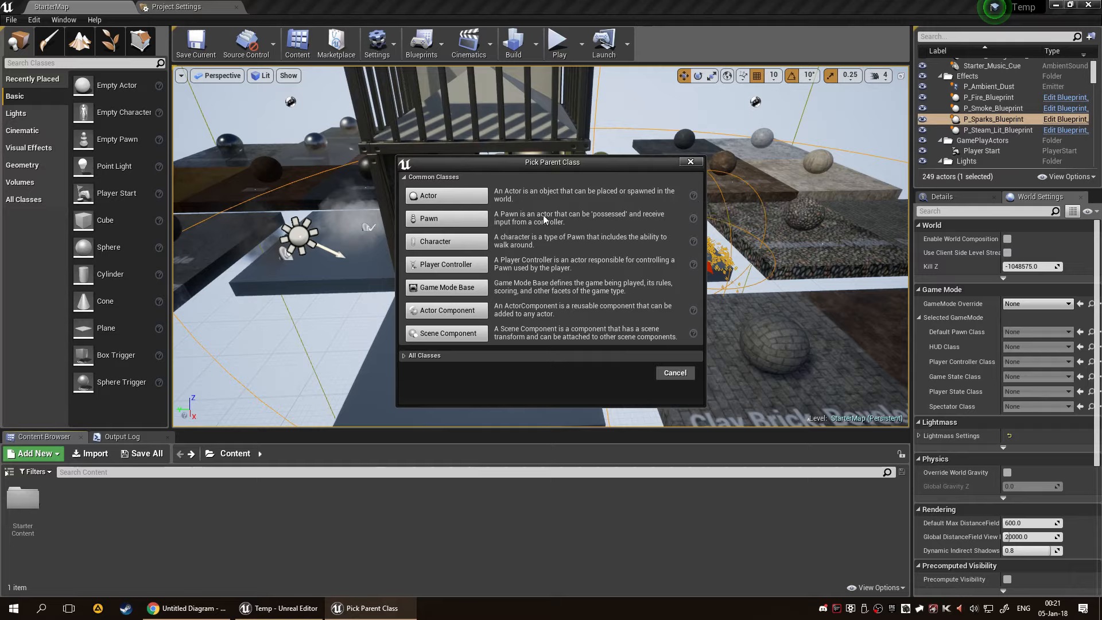
pyautogui.hotkey('ctrl', 'alt')
pyautogui.click(454, 195)
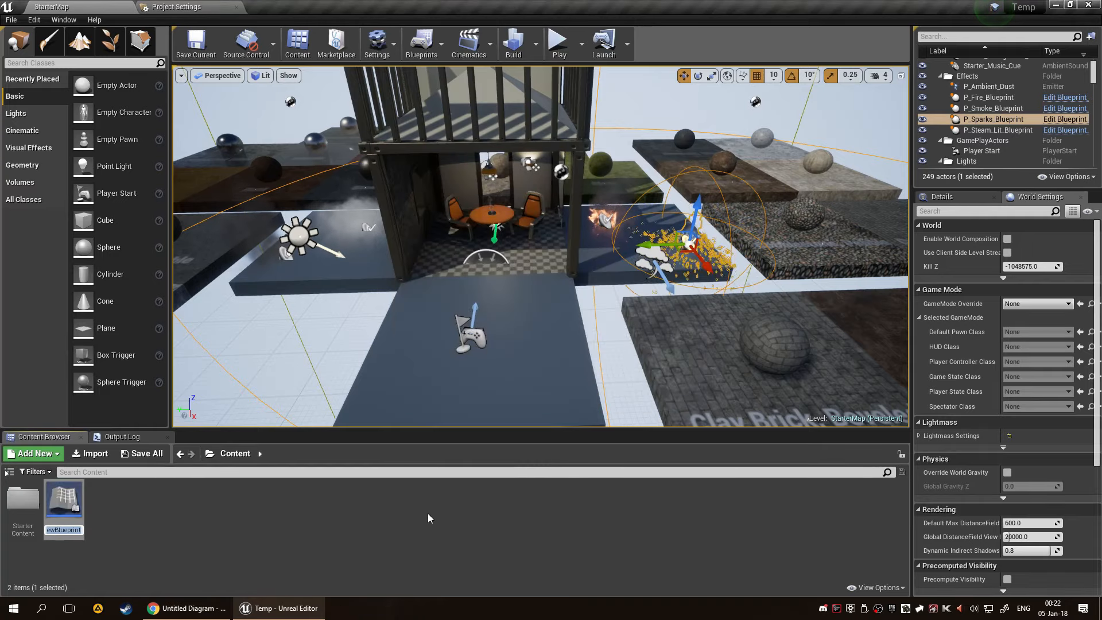
pyautogui.write('Actor')
pyautogui.press('Return')
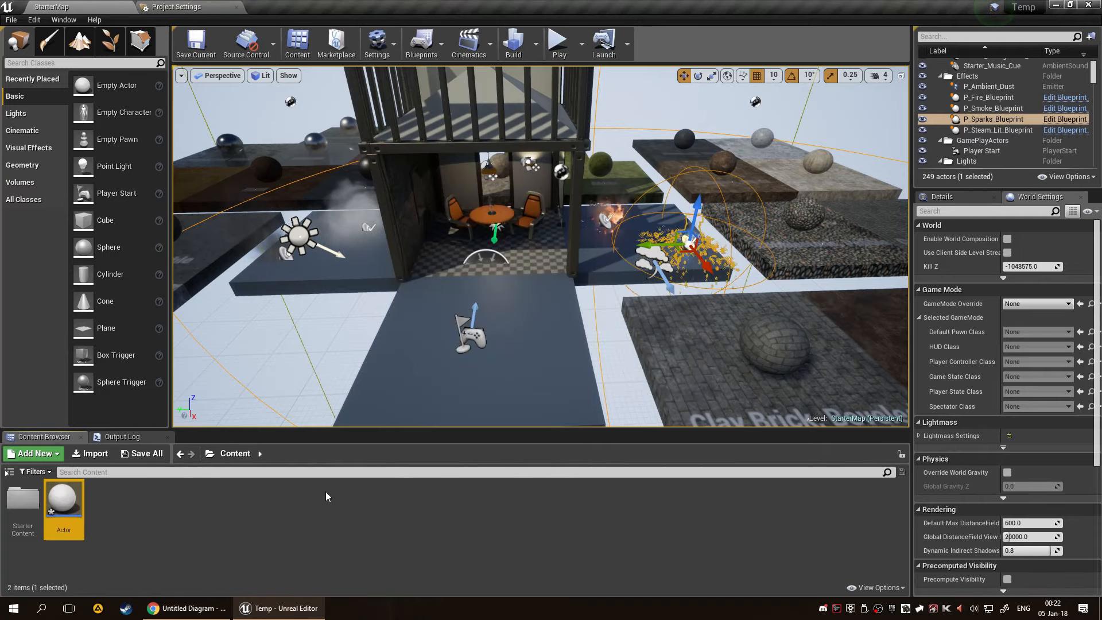
# Create a Blueprint Class based on Pawn in the Content folder and name it Pawn.
pyautogui.rightClick(326, 492)
pyautogui.click(356, 253)
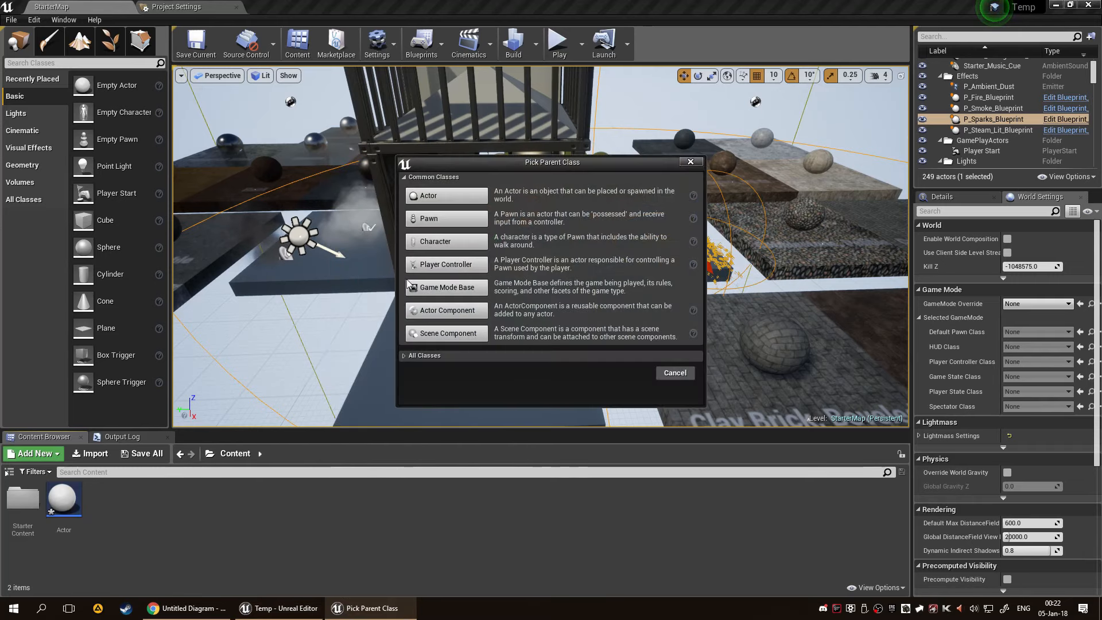
pyautogui.click(454, 217)
pyautogui.write('Pawn')
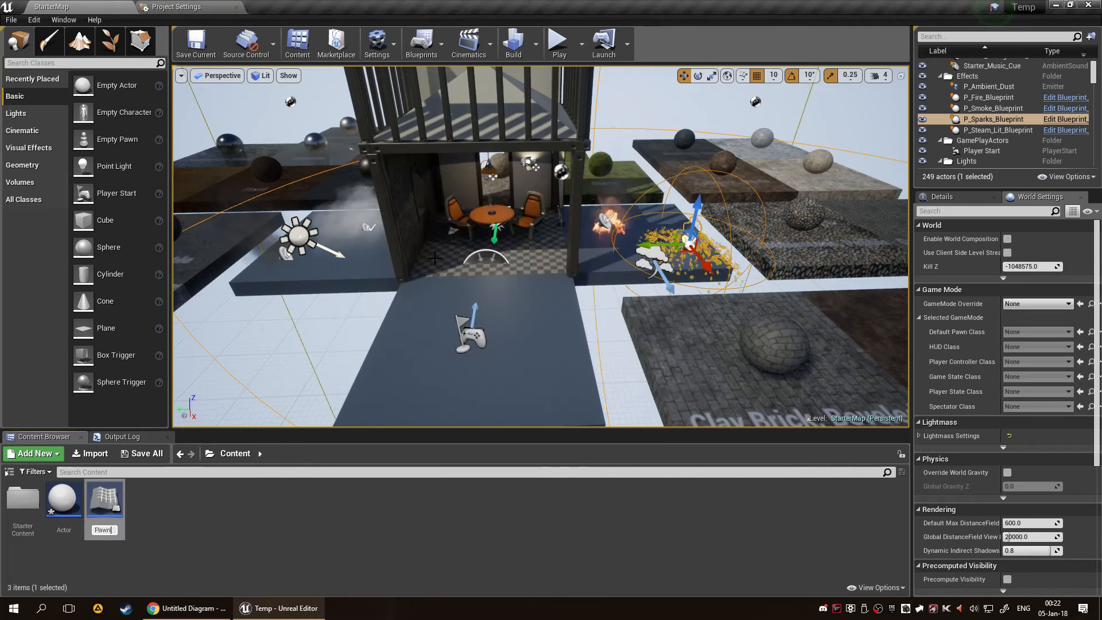
pyautogui.press('Return')
# Create a Blueprint Class based on Character in the Content folder and name it Character.
pyautogui.rightClick(291, 512)
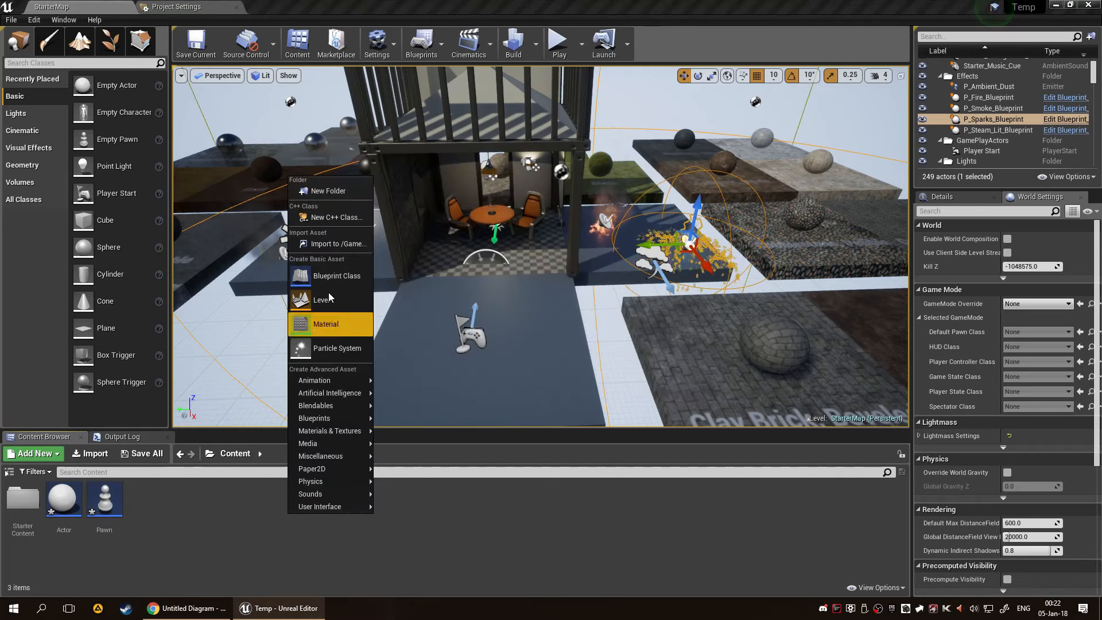
pyautogui.click(345, 276)
pyautogui.click(447, 240)
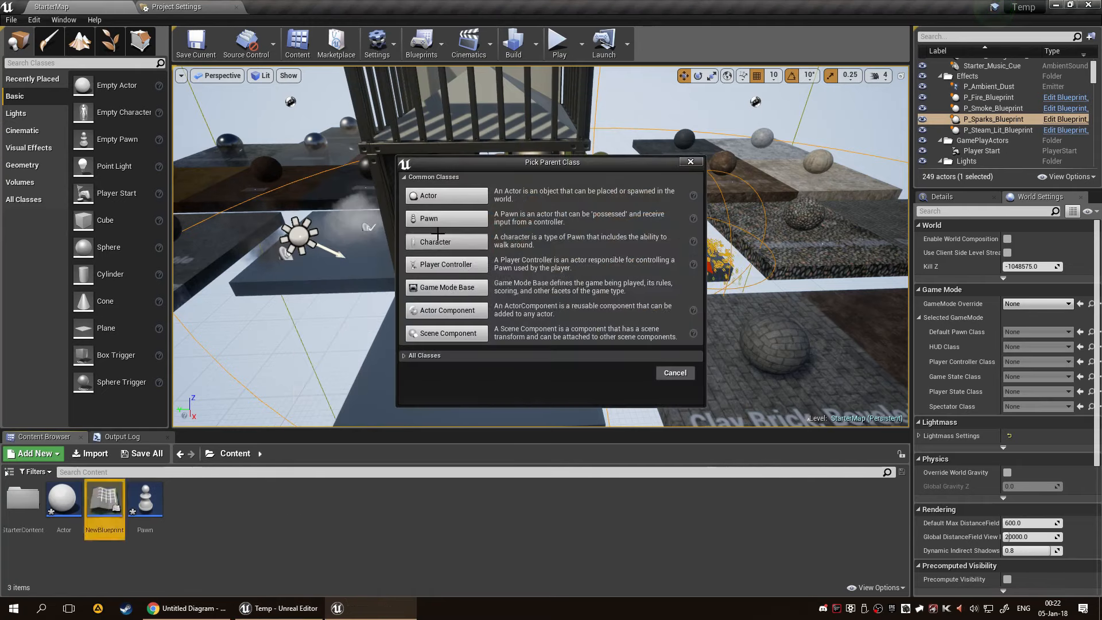
pyautogui.write('Character')
pyautogui.press('Return')
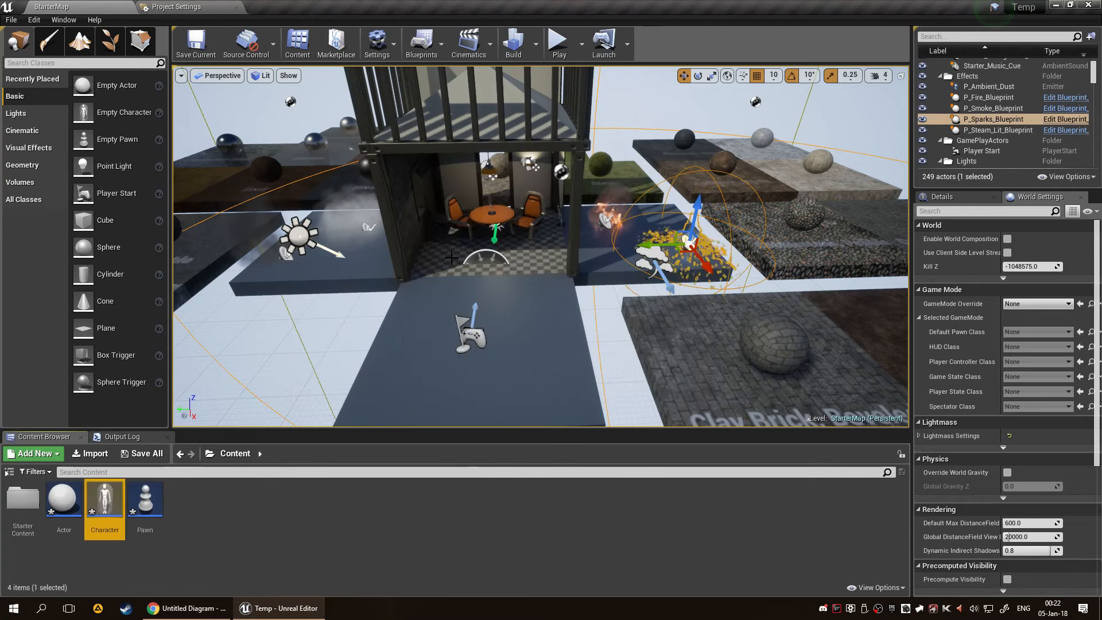
# Create a Blueprint Class based on Player Controller in the Content folder and name it PlayerController.
pyautogui.rightClick(426, 530)
pyautogui.click(480, 292)
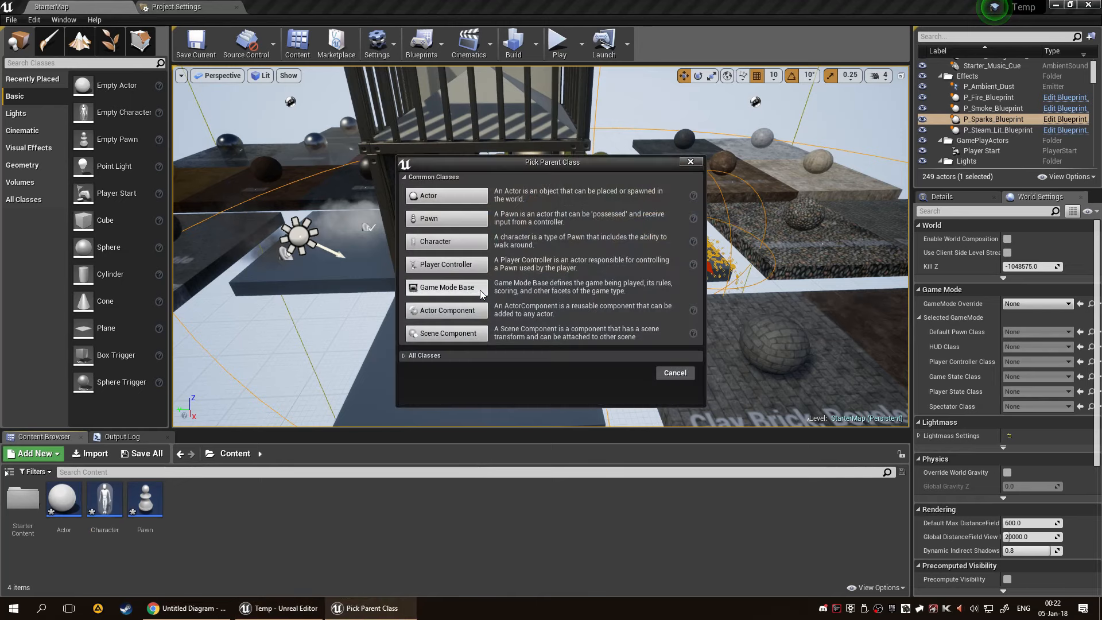
pyautogui.click(479, 290)
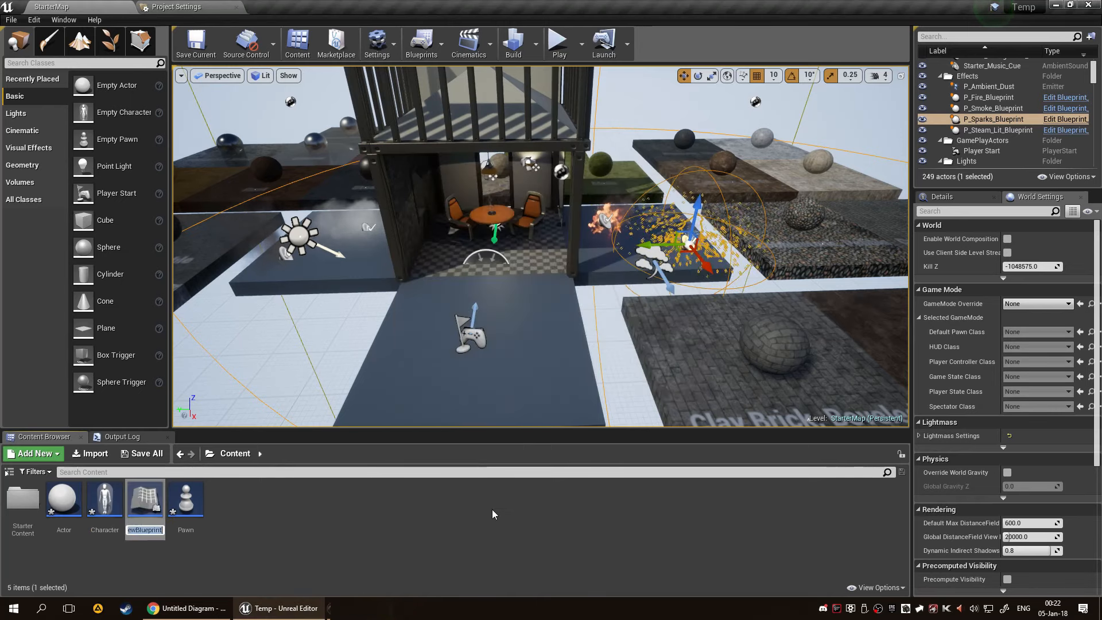
pyautogui.write('Player Controller')
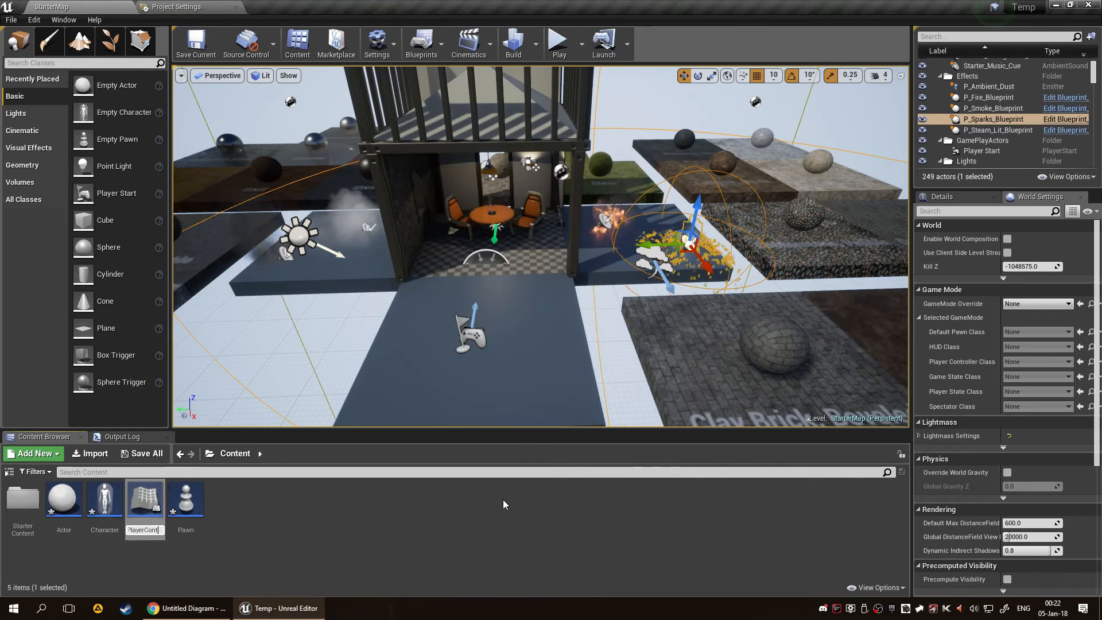
pyautogui.press('Return')
# Create a Blueprint Class based on Game Mode Base in the Content folder and name it GameMode.
pyautogui.rightClick(503, 499)
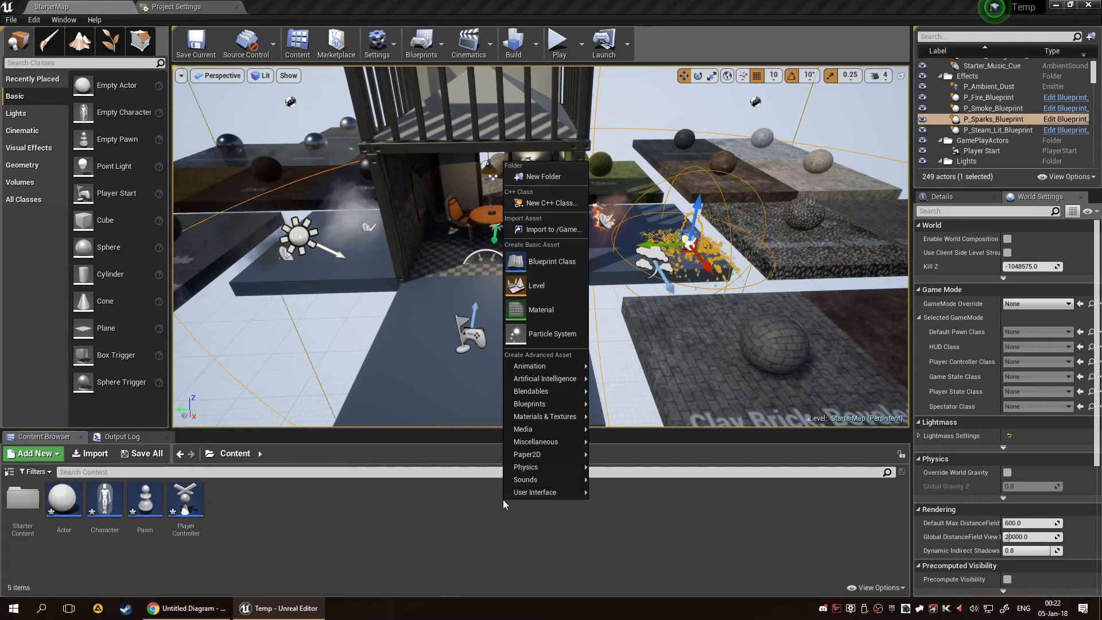
pyautogui.click(551, 290)
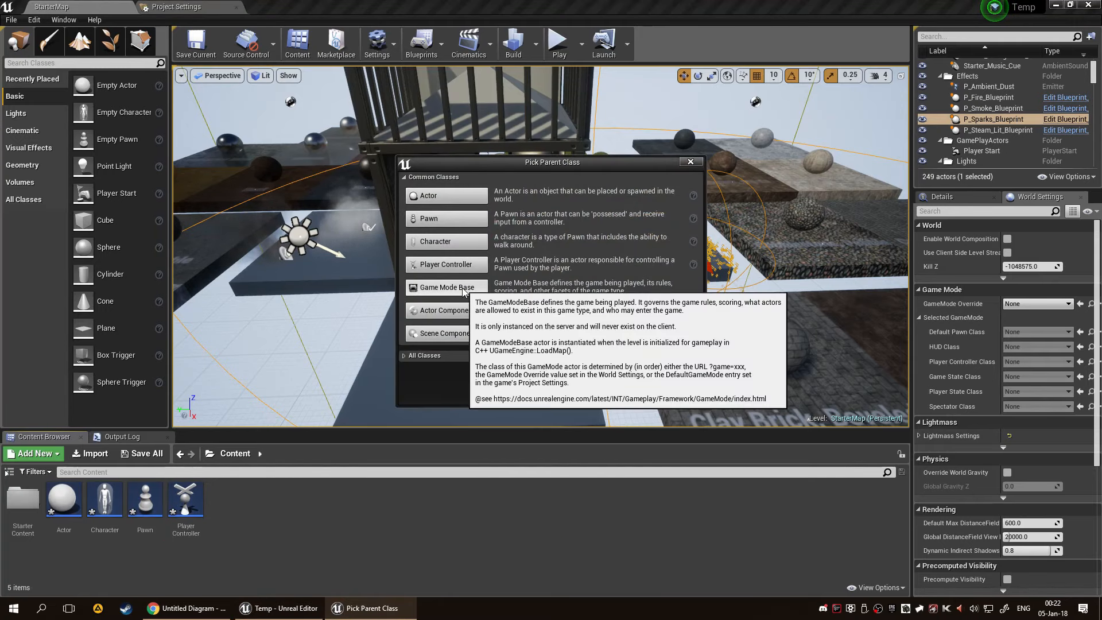
pyautogui.click(454, 287)
pyautogui.write('GameMo')
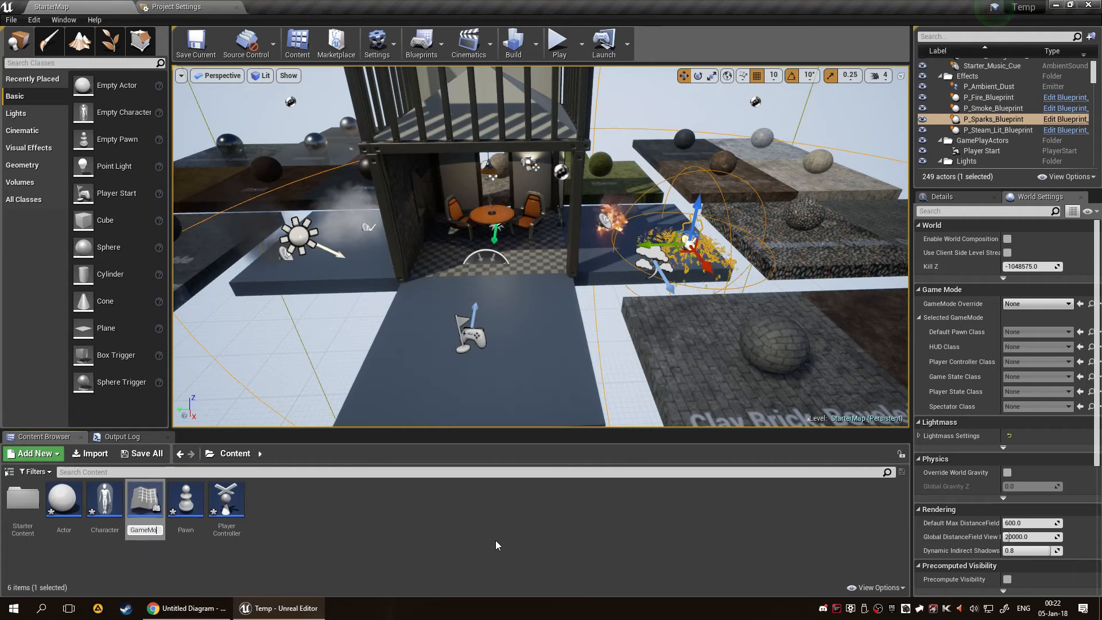
pyautogui.write('de')
pyautogui.press('Return')
# Create a Blueprint Class based on HUD in the Content folder and name it HUD.
pyautogui.rightClick(491, 533)
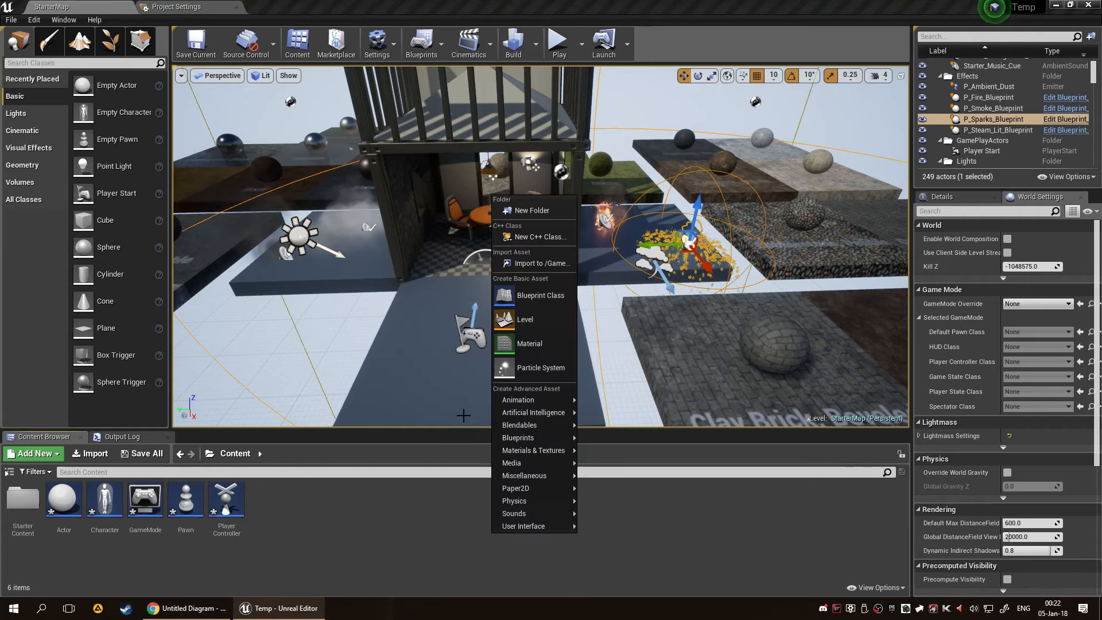
pyautogui.click(521, 293)
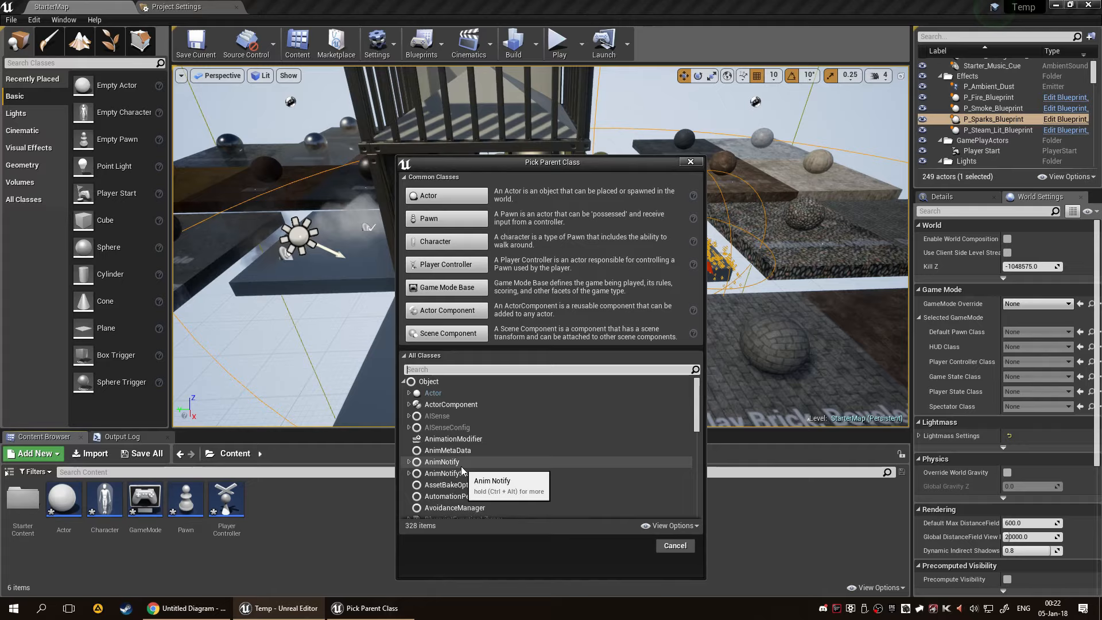
pyautogui.write('hud')
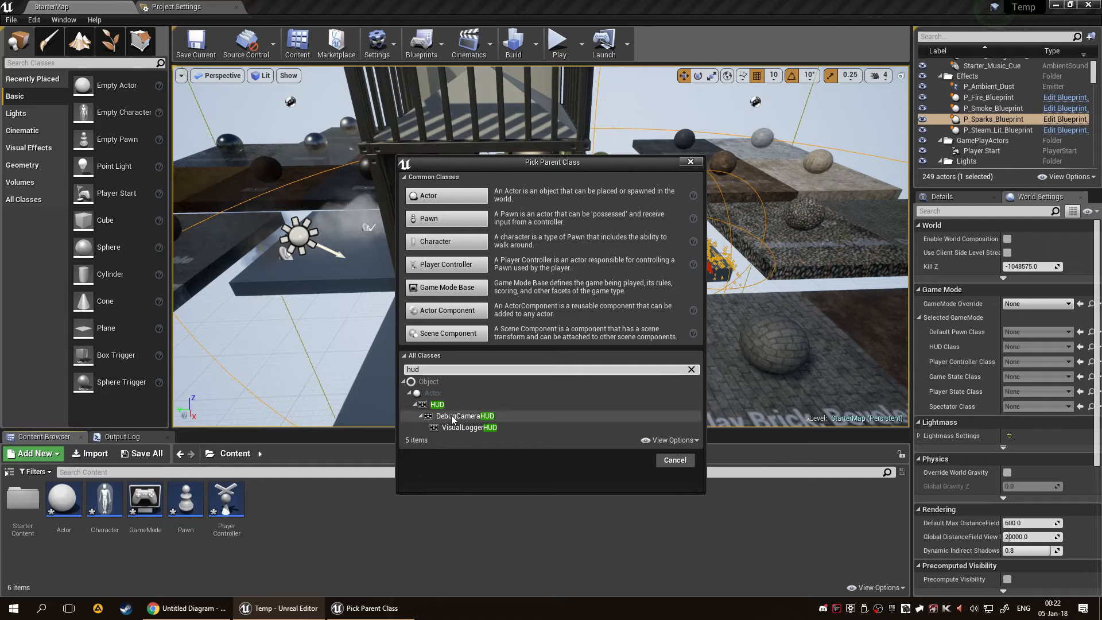
pyautogui.click(441, 405)
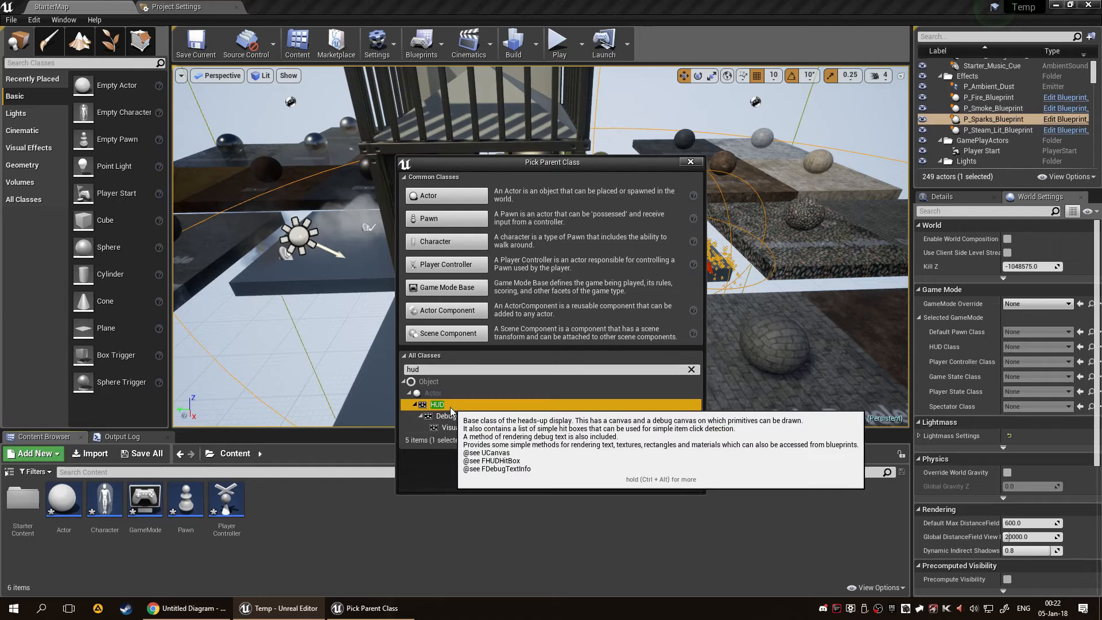
pyautogui.click(628, 459)
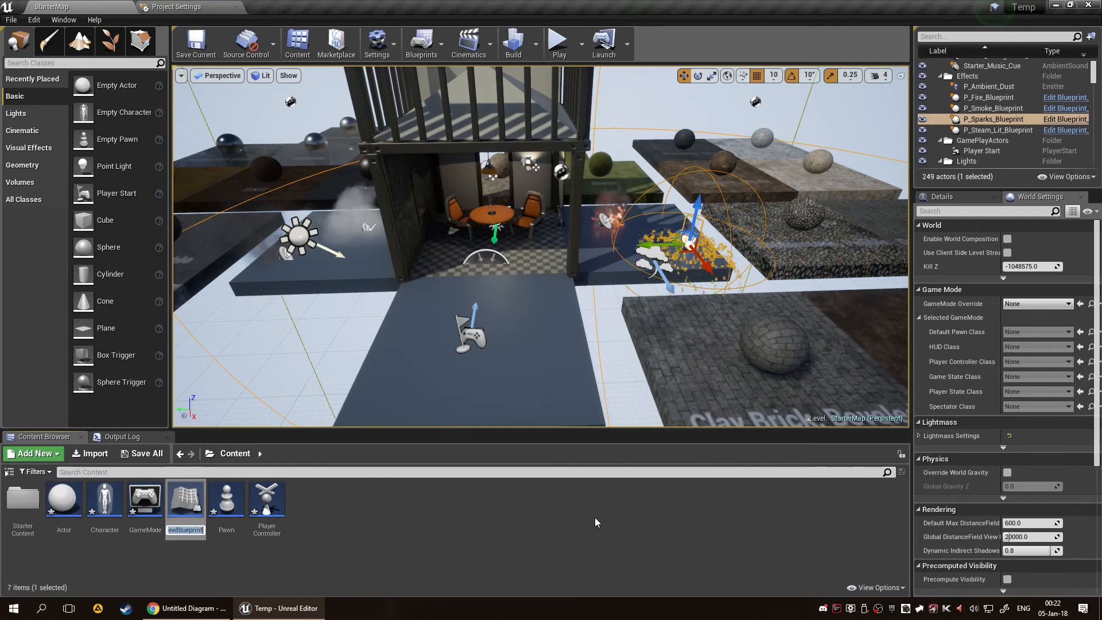
pyautogui.write('HUD')
pyautogui.press('Return')
# Create a Blueprint Class based on GameStateBase in the Content folder and name it GameState.
pyautogui.rightClick(563, 505)
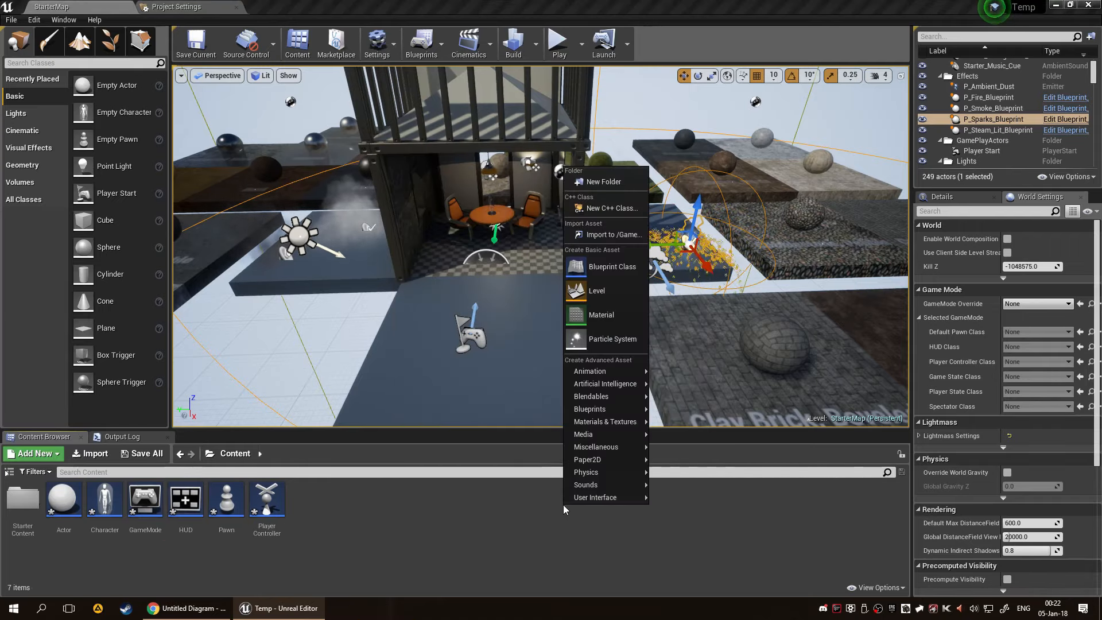
pyautogui.click(610, 269)
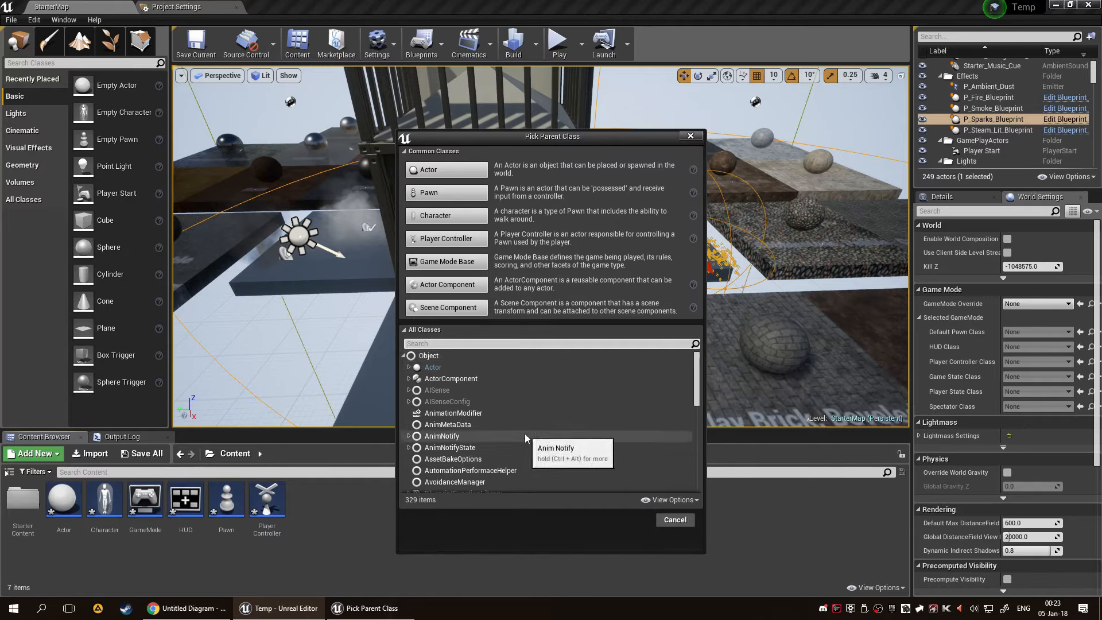
pyautogui.write('pawn')
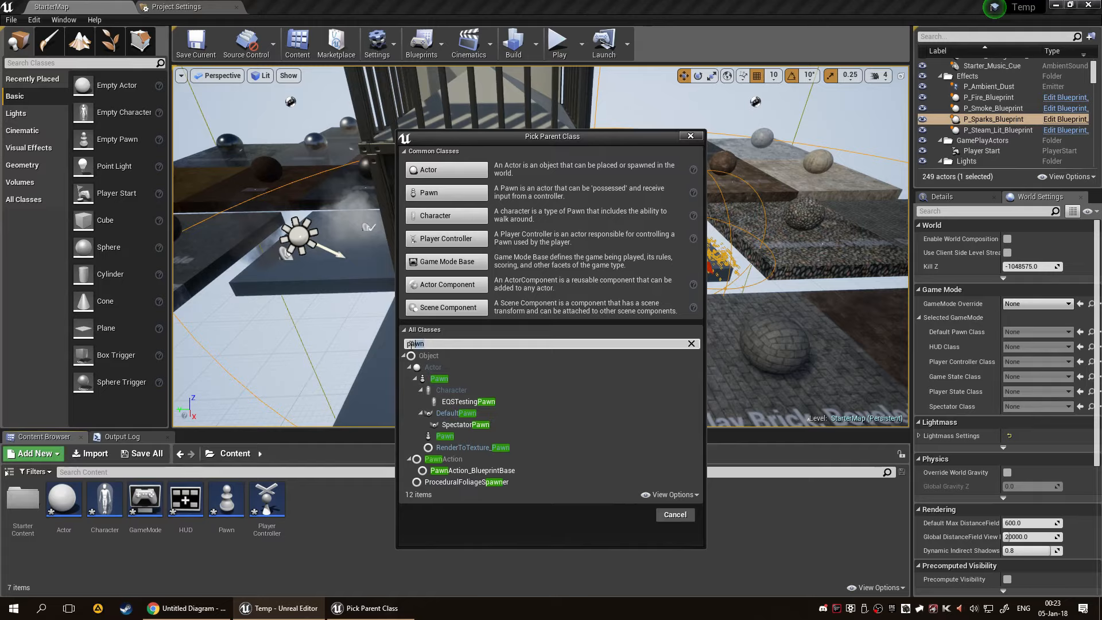
pyautogui.write('Pl')
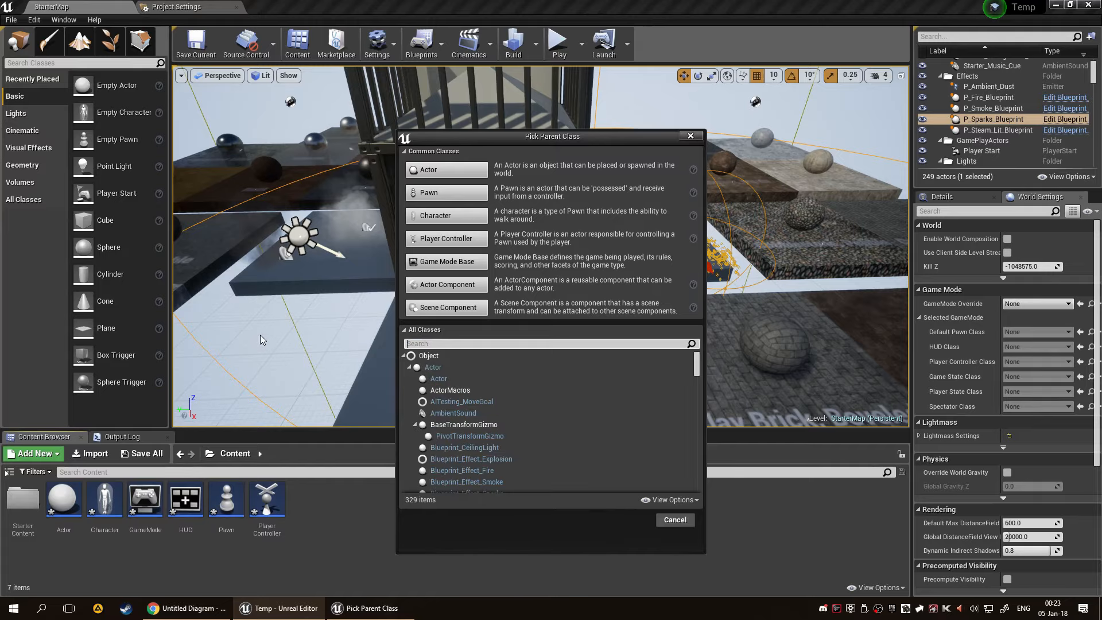
pyautogui.press('BackSpace')
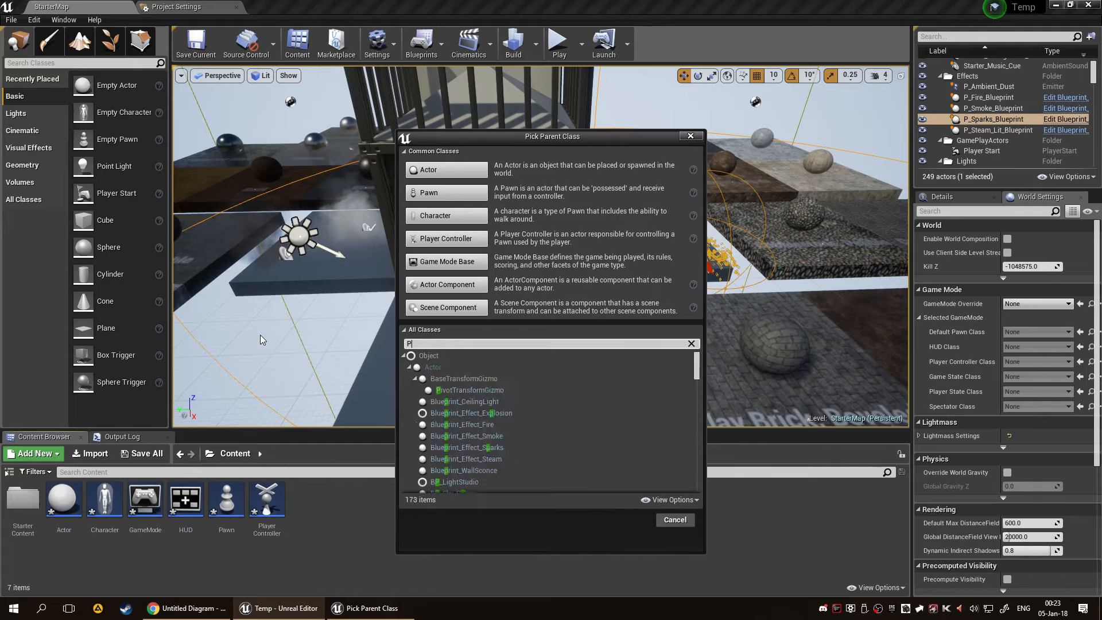
pyautogui.write('Gam')
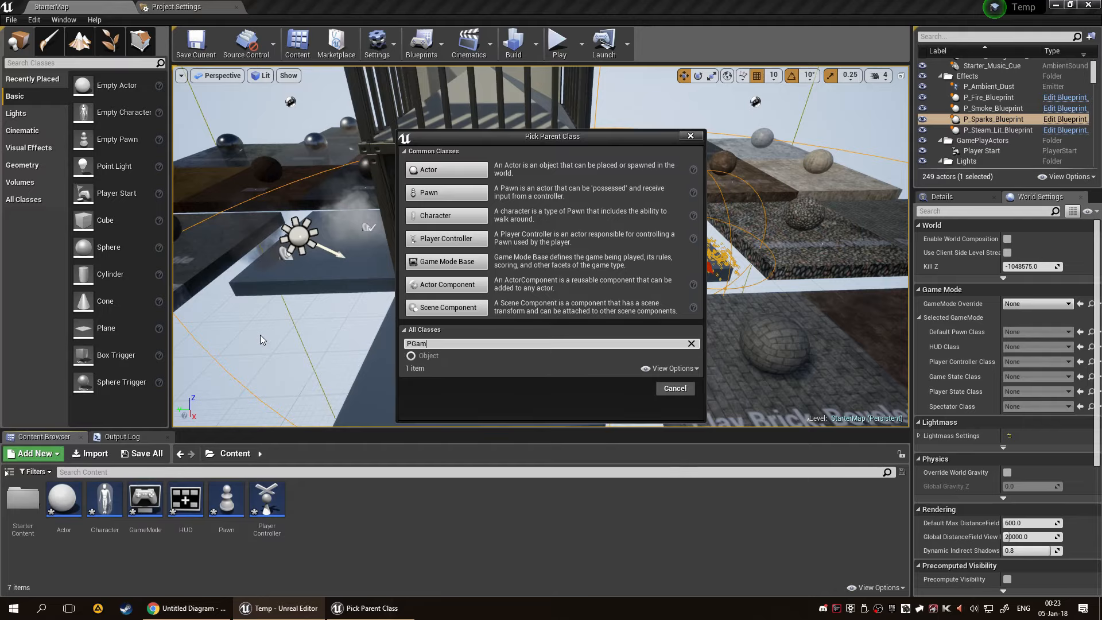
pyautogui.hotkey('ctrl', 'a')
pyautogui.write('State')
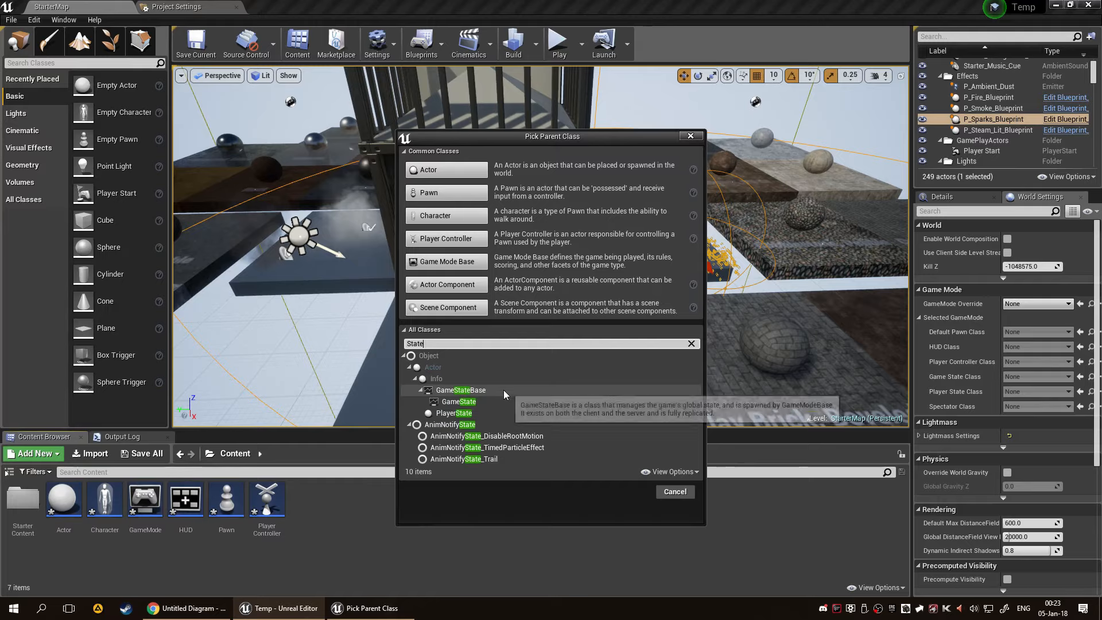
pyautogui.click(459, 390)
pyautogui.click(637, 492)
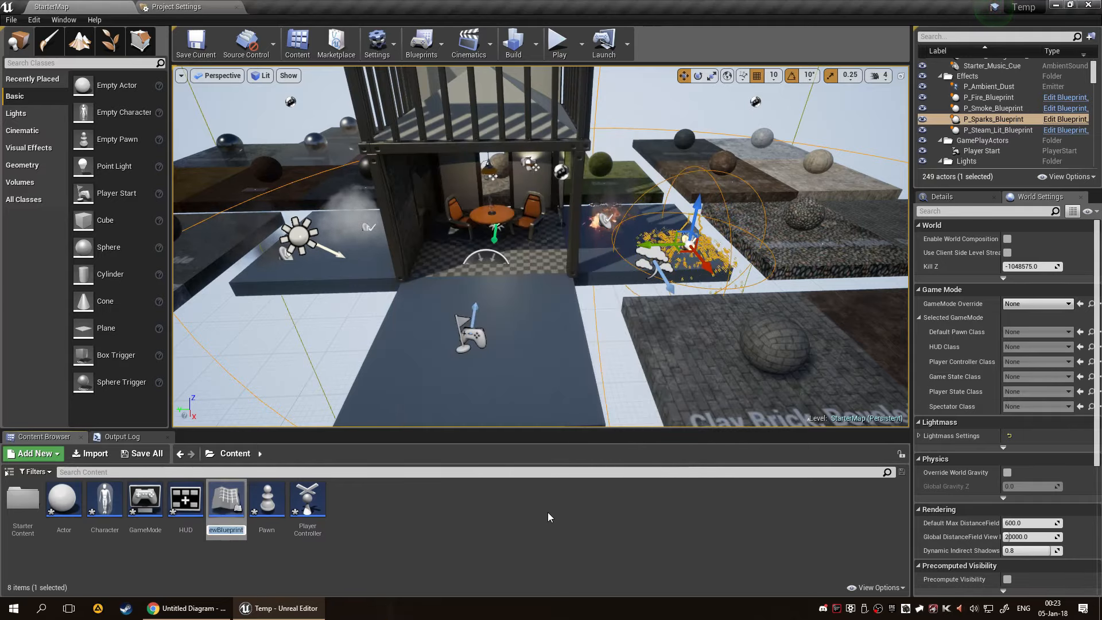
pyautogui.write('GameState')
pyautogui.press('Return')
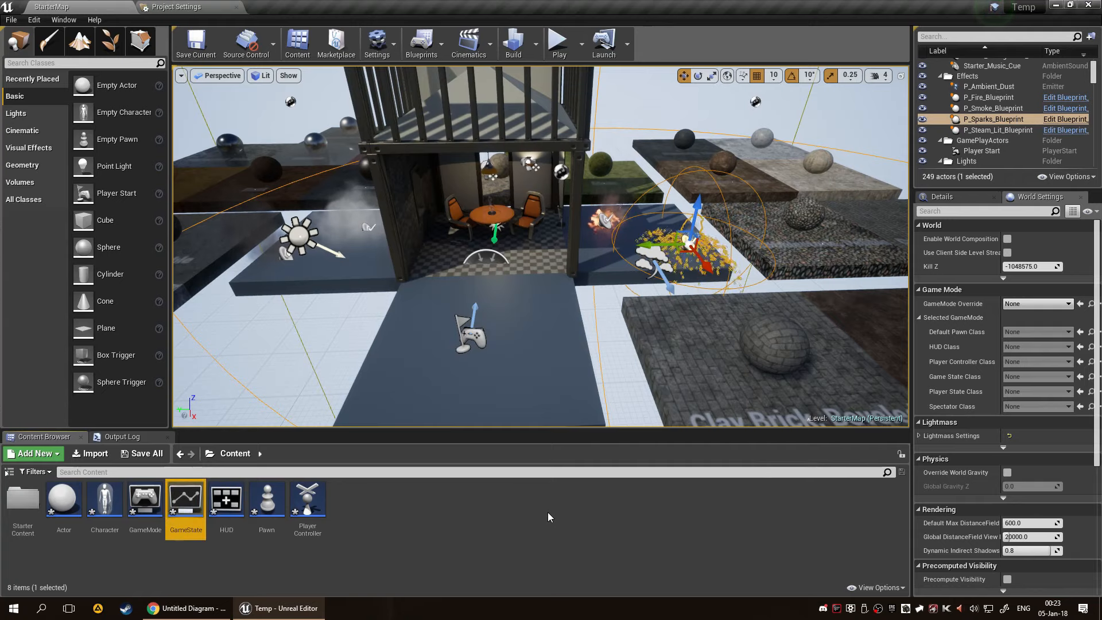
pyautogui.click(548, 512)
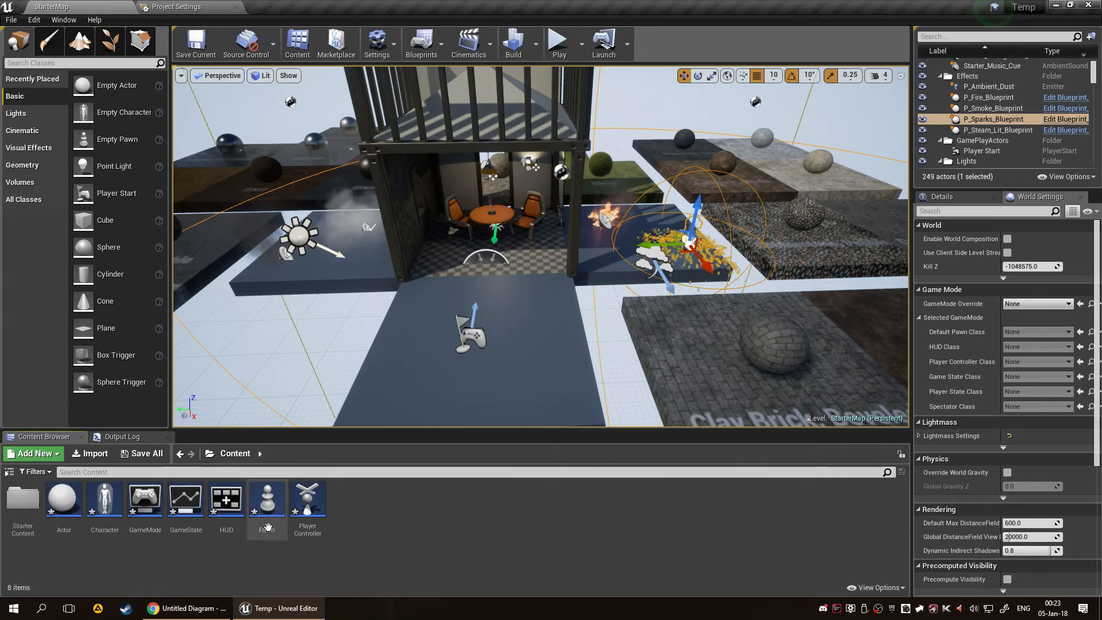
# Create a Blueprint Class based on PlayerState in the Content folder and name it PlayerState.
pyautogui.rightClick(353, 515)
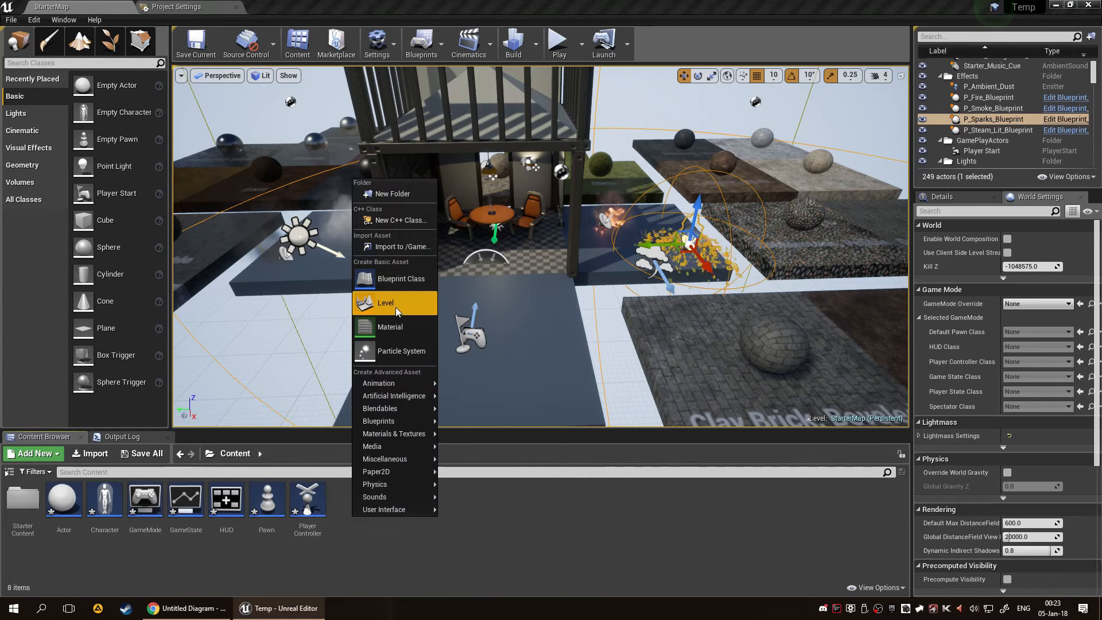
pyautogui.click(400, 280)
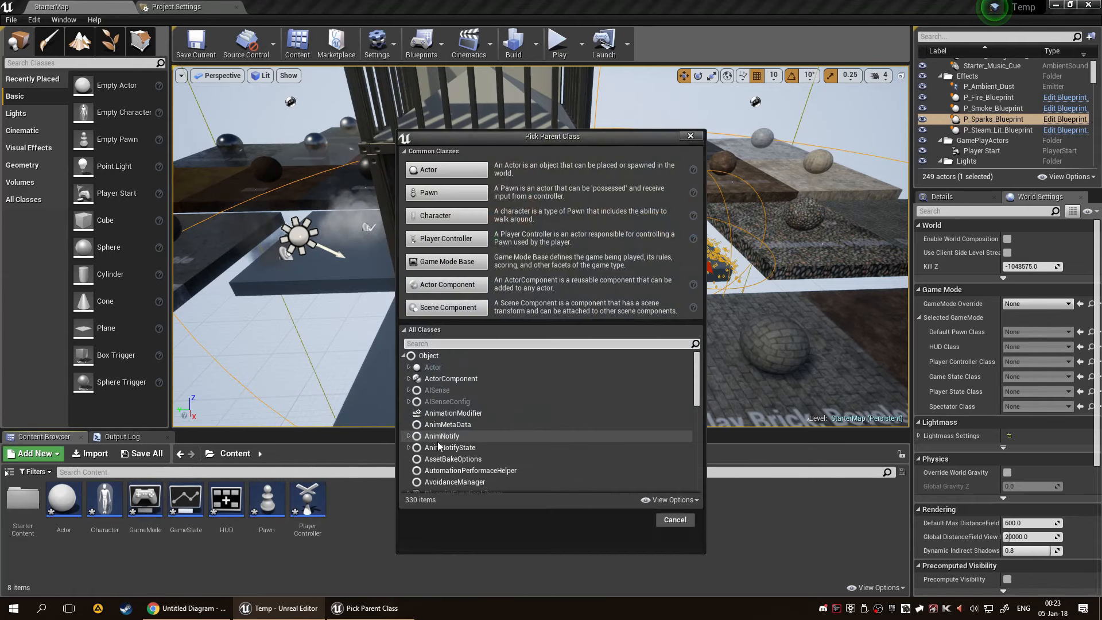
pyautogui.click(456, 335)
pyautogui.click(459, 329)
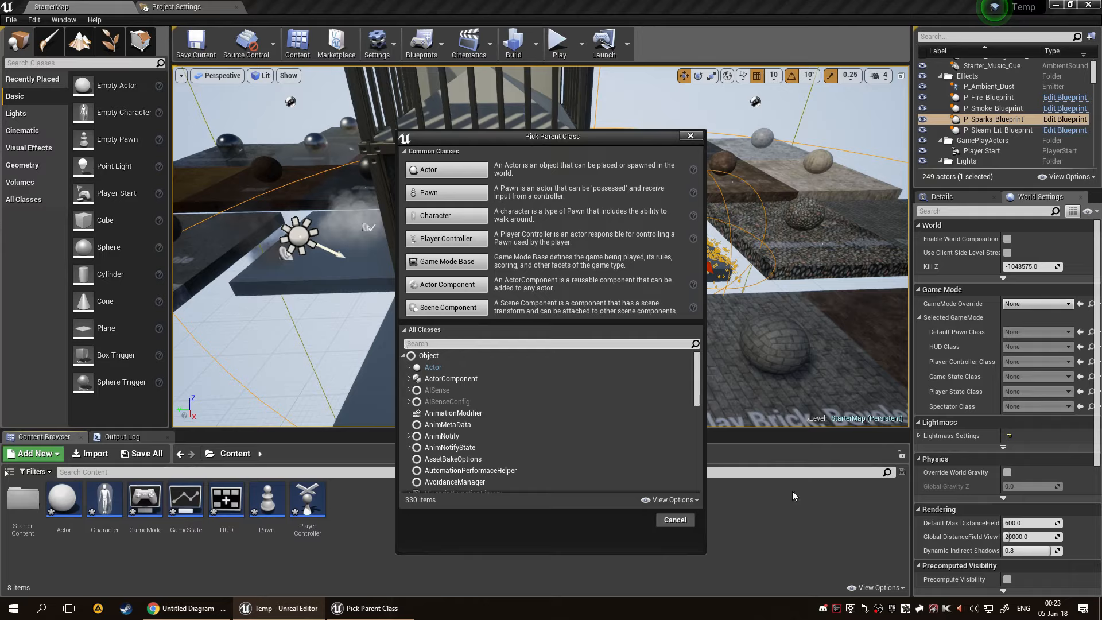
pyautogui.write('player sta')
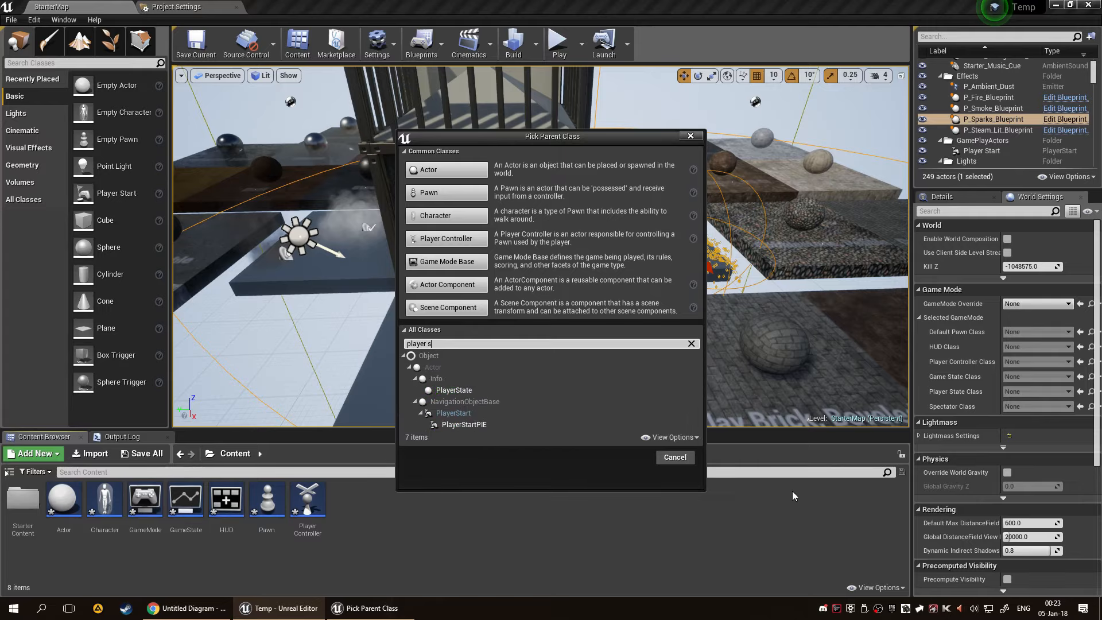
pyautogui.click(445, 392)
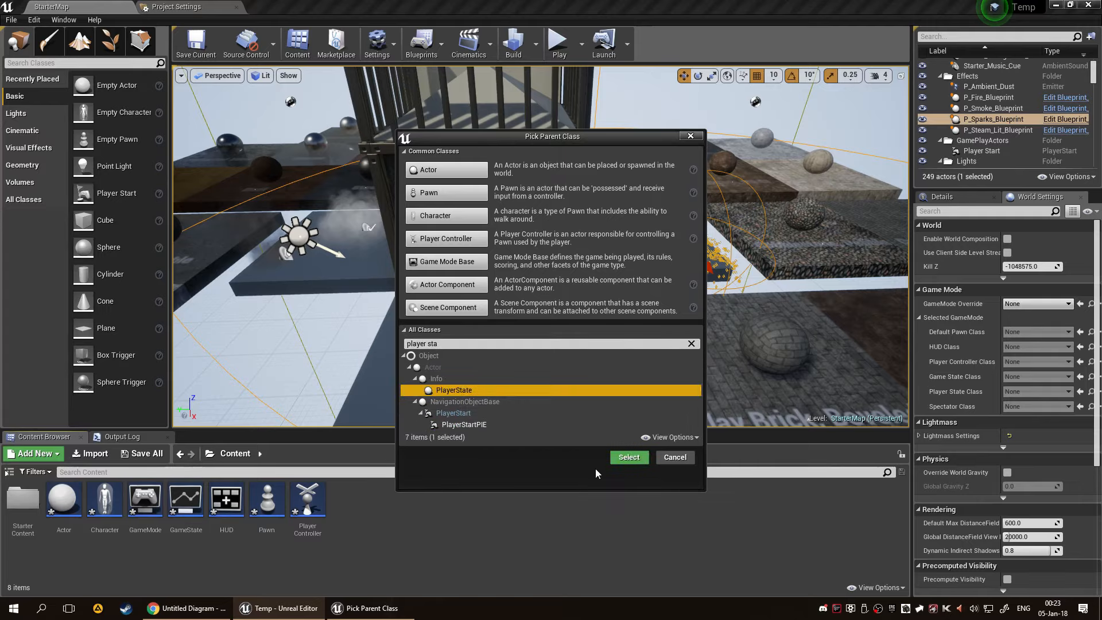
pyautogui.click(632, 457)
pyautogui.write('PlayerState')
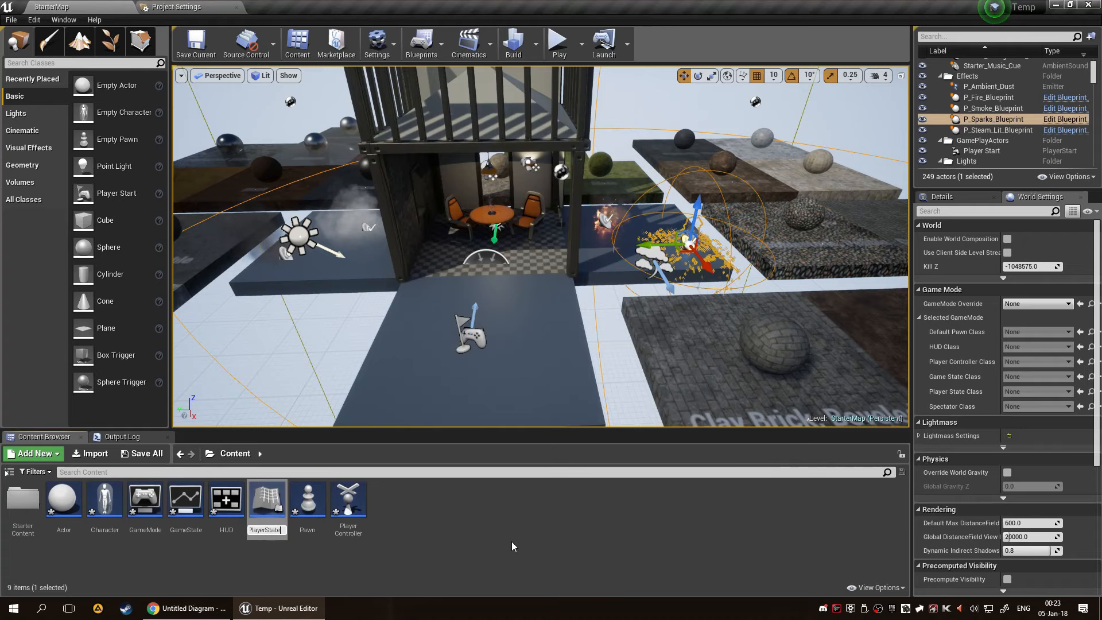
pyautogui.press('Return')
pyautogui.click(499, 535)
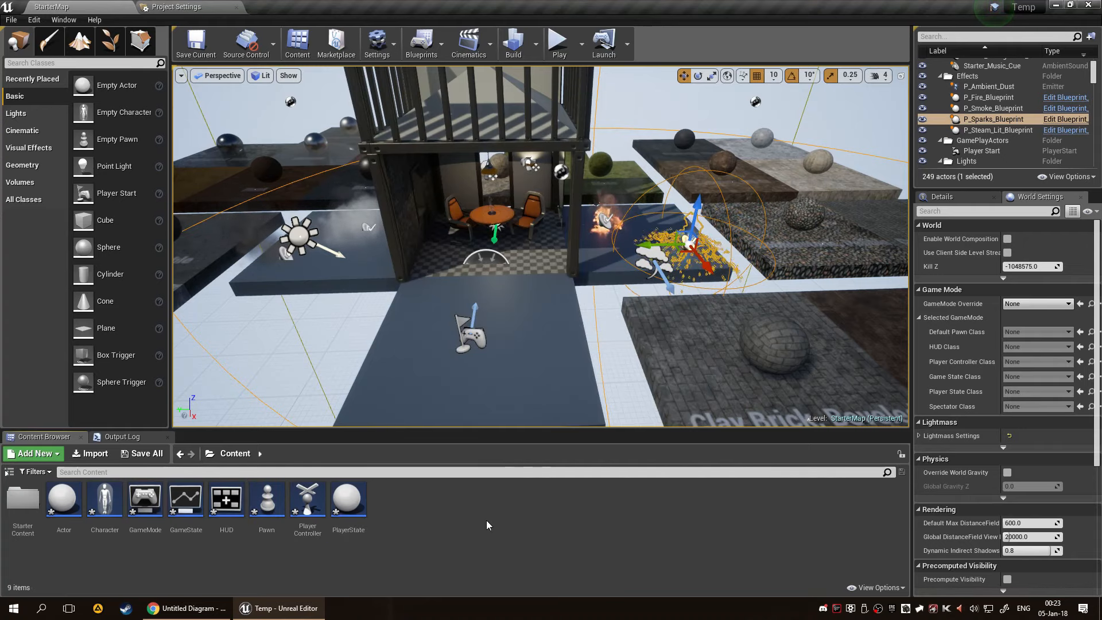
# Create a Blueprint Class based on SpectatorPawn in the Content folder and name it Spectator.
pyautogui.rightClick(487, 520)
pyautogui.click(539, 287)
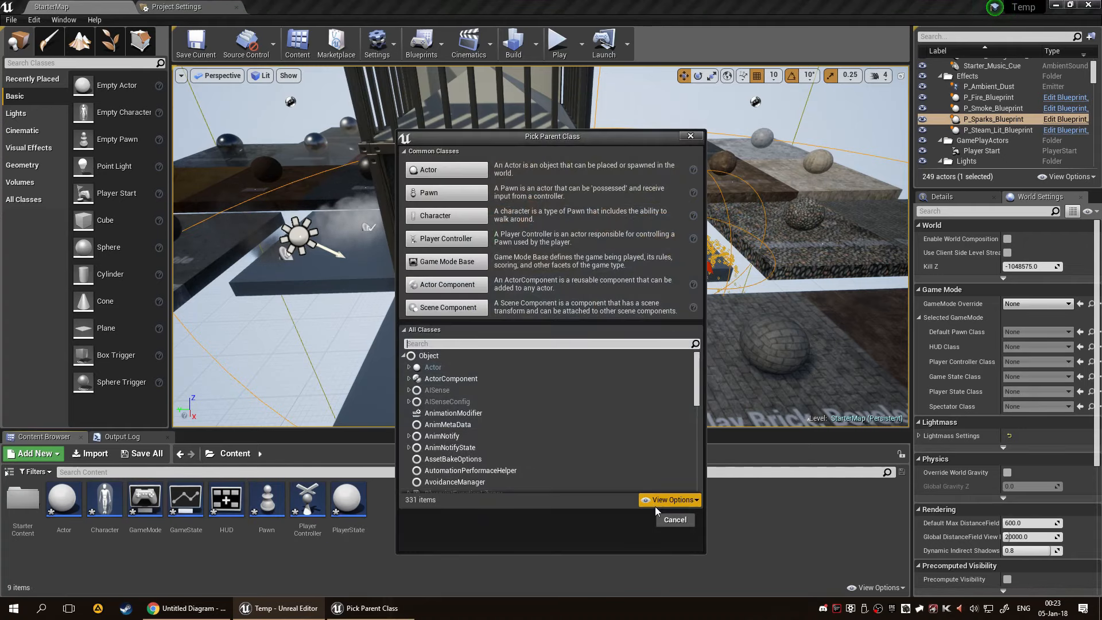
pyautogui.click(522, 343)
pyautogui.write('Spec')
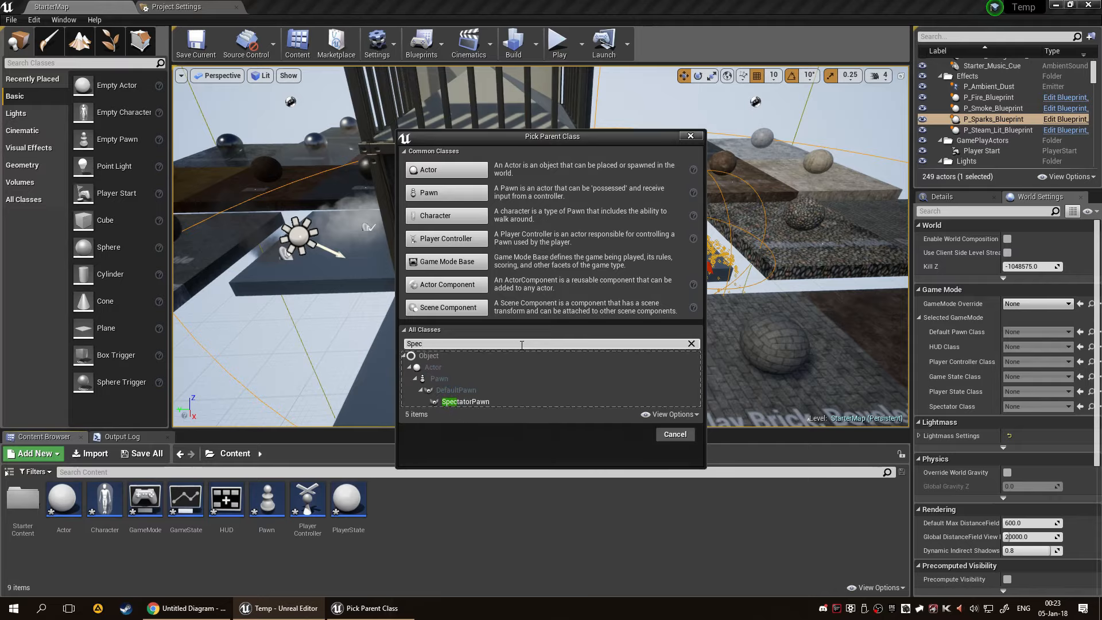
pyautogui.press('Down')
pyautogui.press('Down')
pyautogui.press('Down')
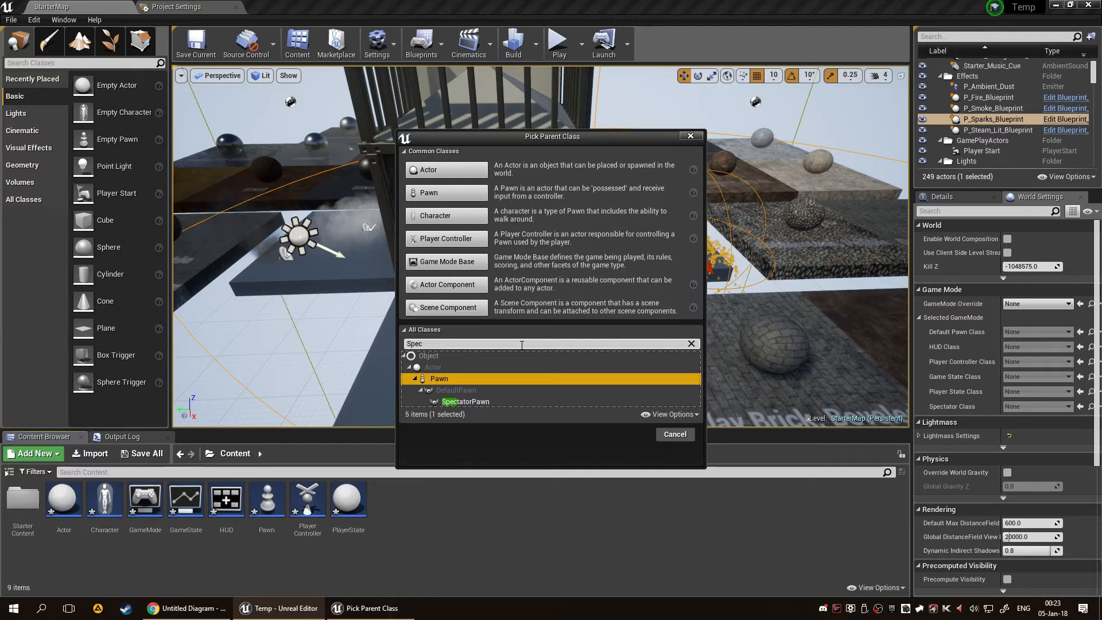
pyautogui.press('Down')
pyautogui.press('Down')
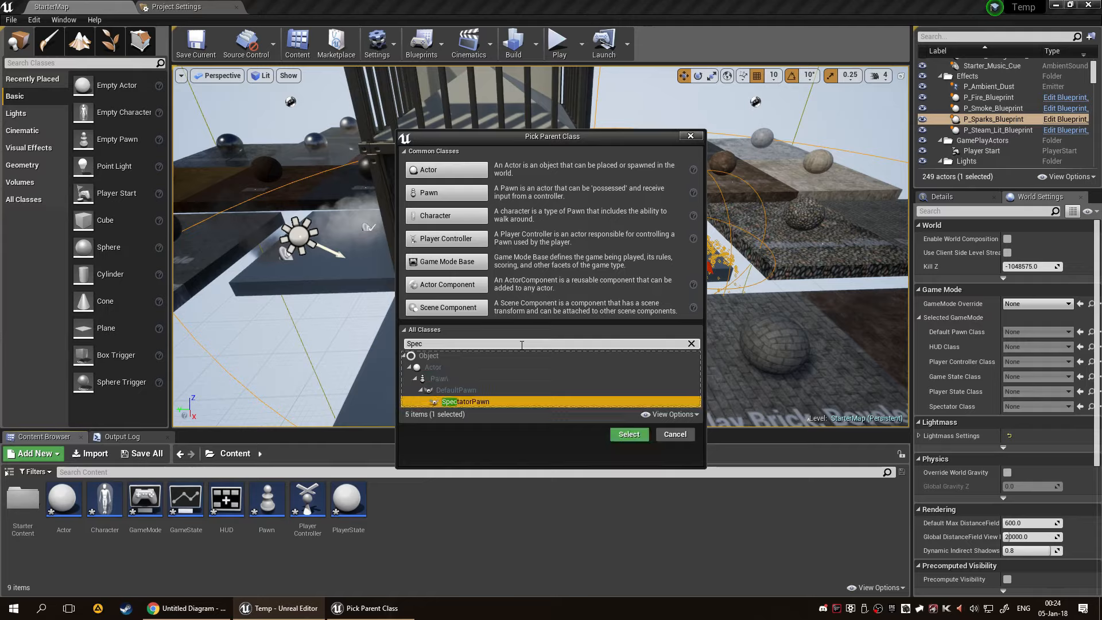
pyautogui.click(626, 437)
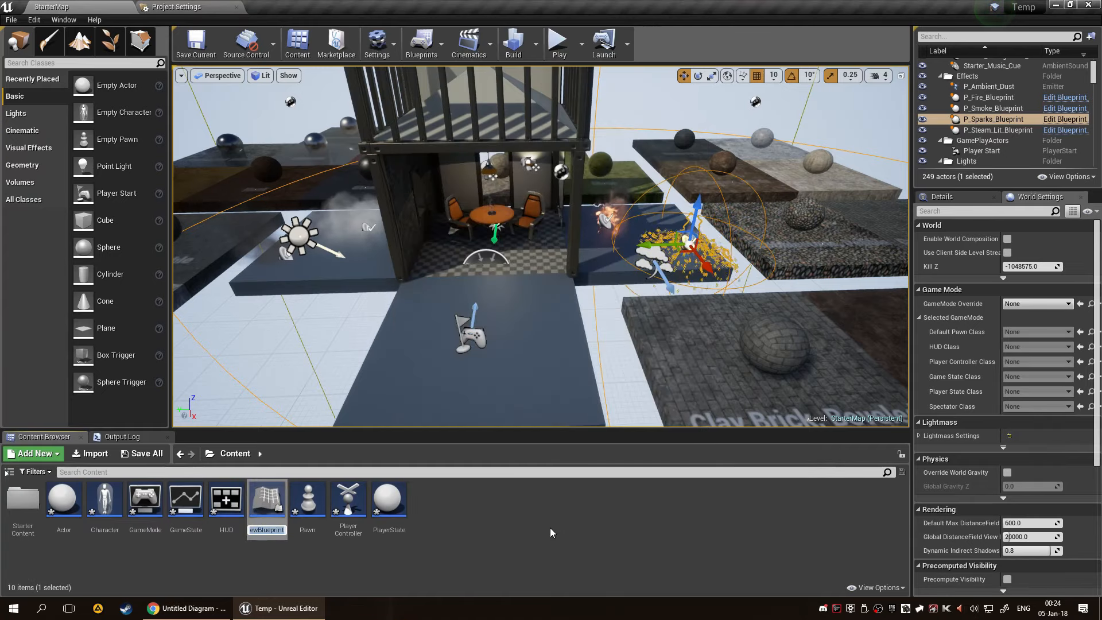
pyautogui.write('Spectator')
pyautogui.press('Return')
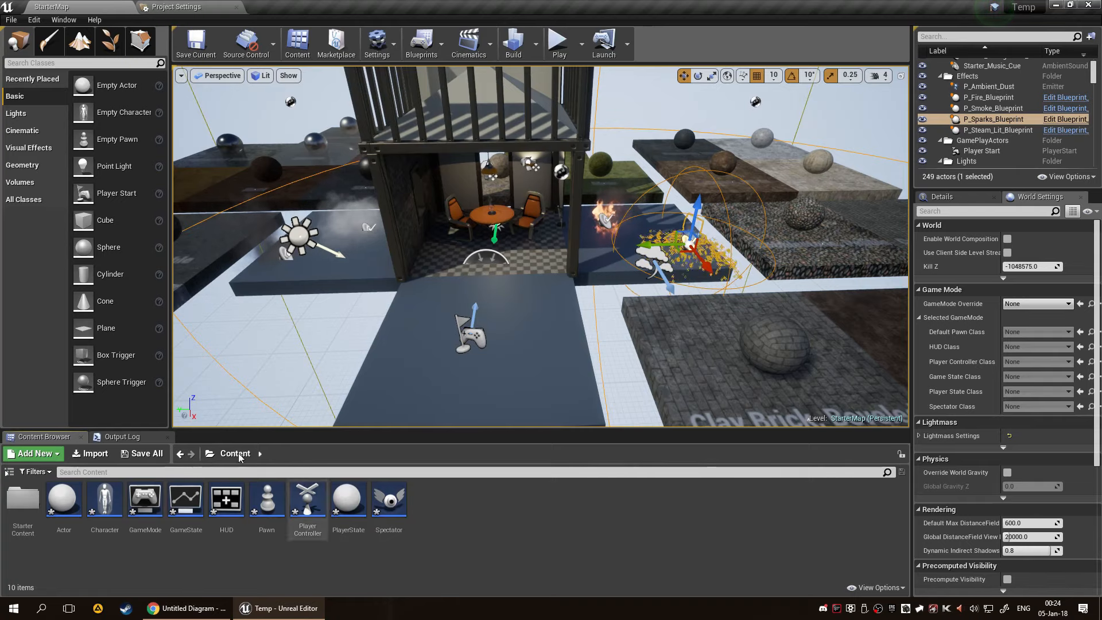
# Deselect the sparks actor and list the classes available for GameMode Override in the World Settings.
pyautogui.hotkey('ctrl', 's')
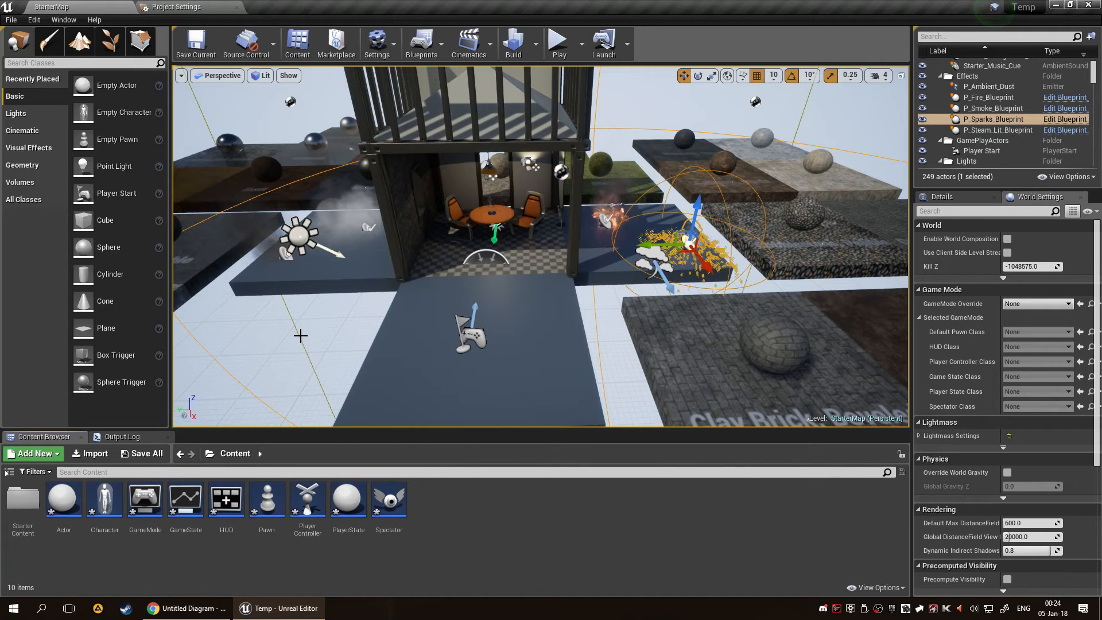
pyautogui.press('Escape')
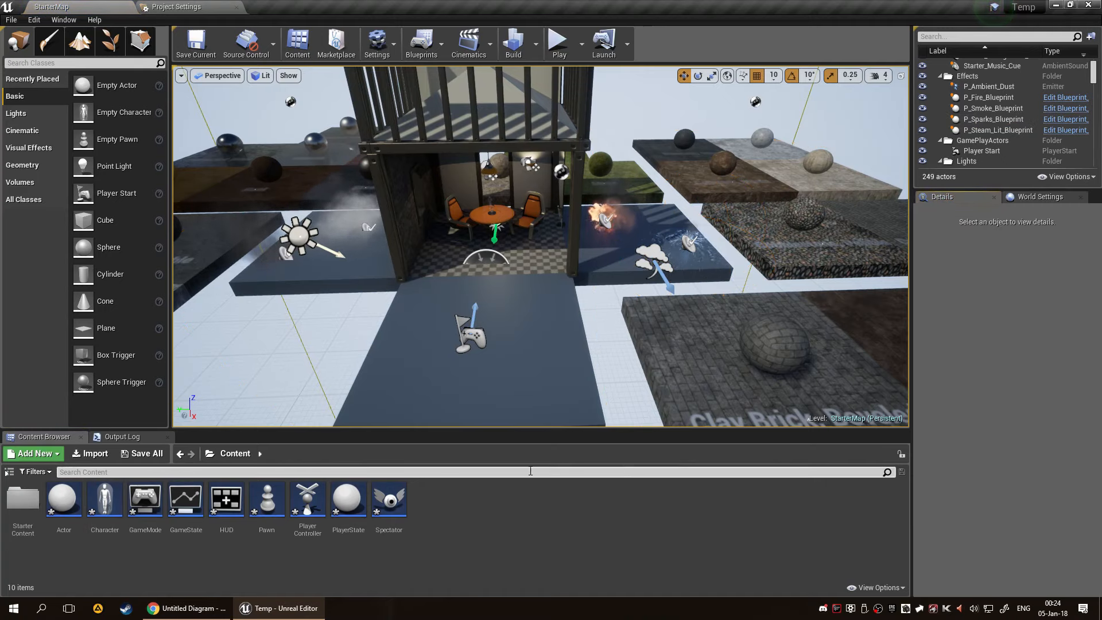
pyautogui.click(1040, 196)
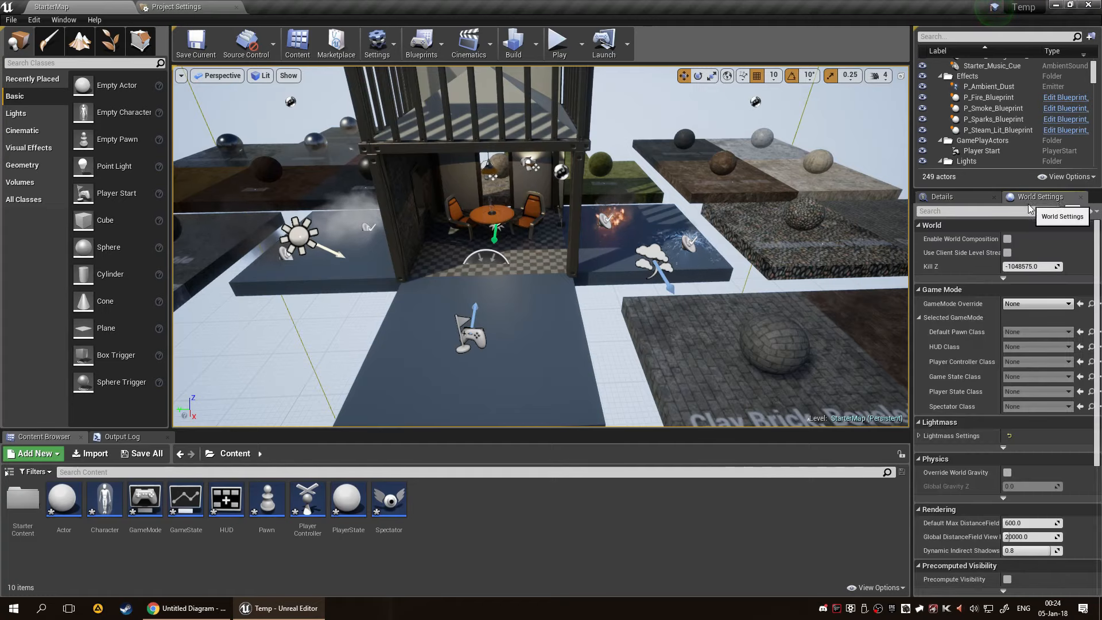
pyautogui.click(1053, 305)
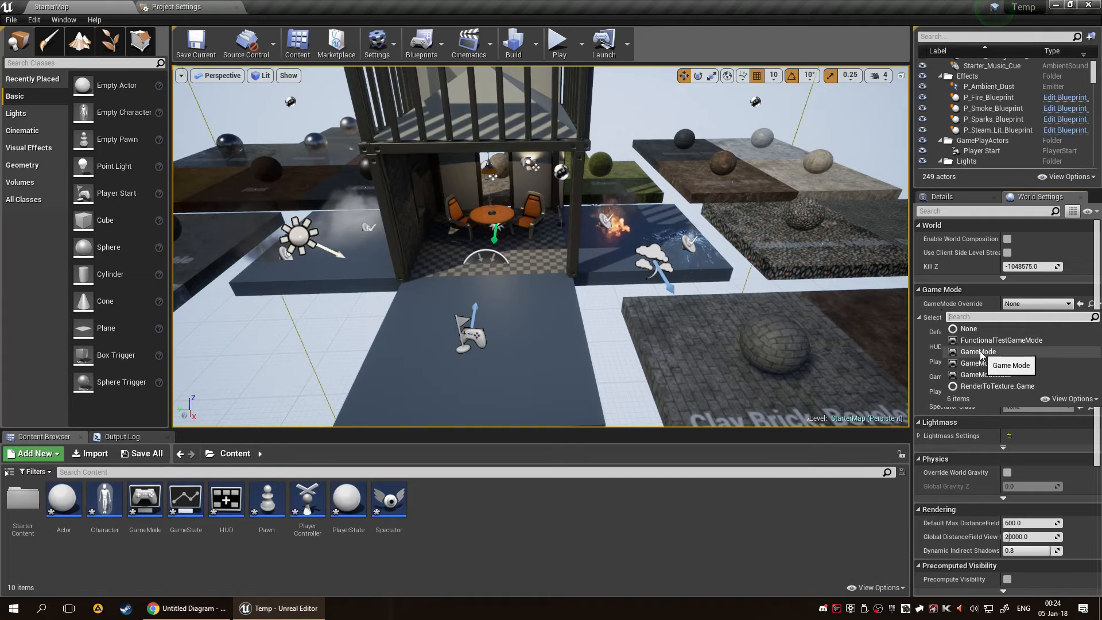
pyautogui.click(146, 525)
pyautogui.click(147, 529)
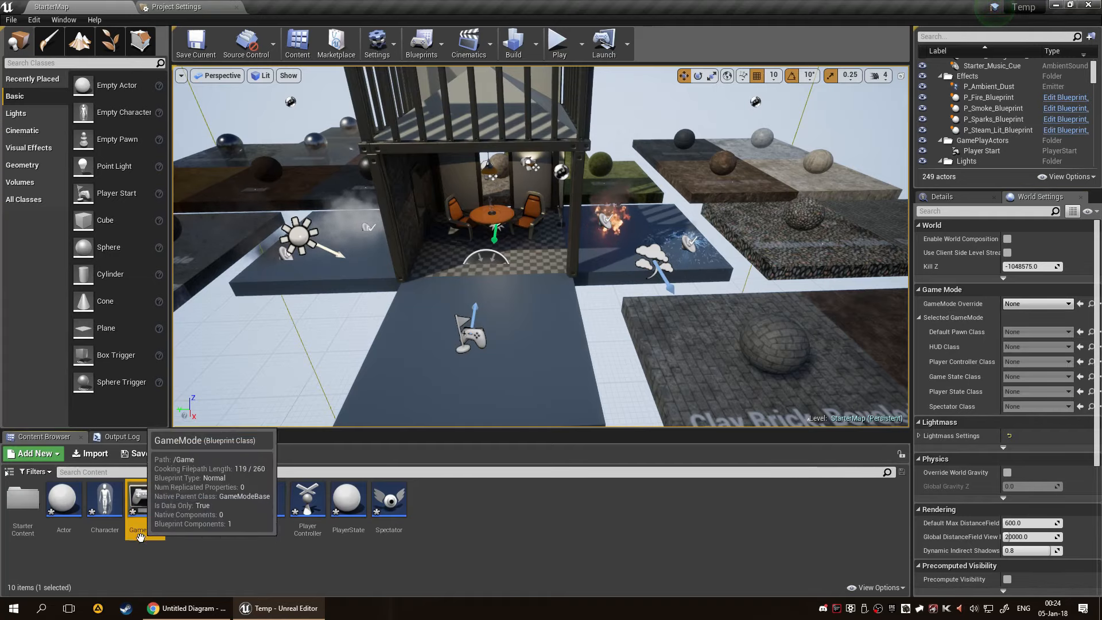
pyautogui.rightClick(146, 528)
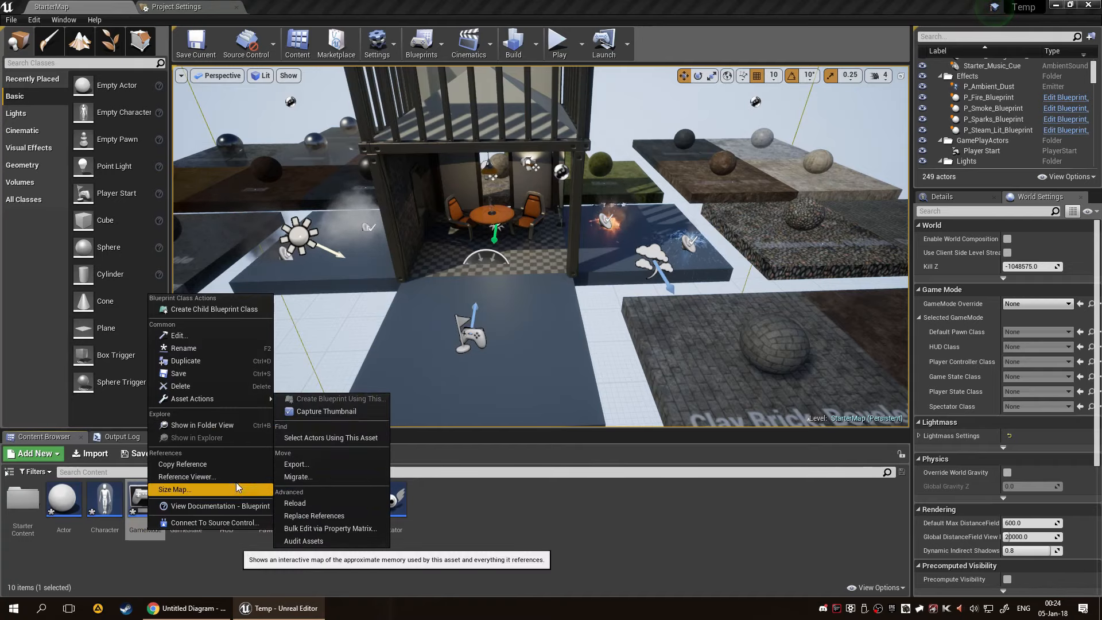
pyautogui.click(275, 574)
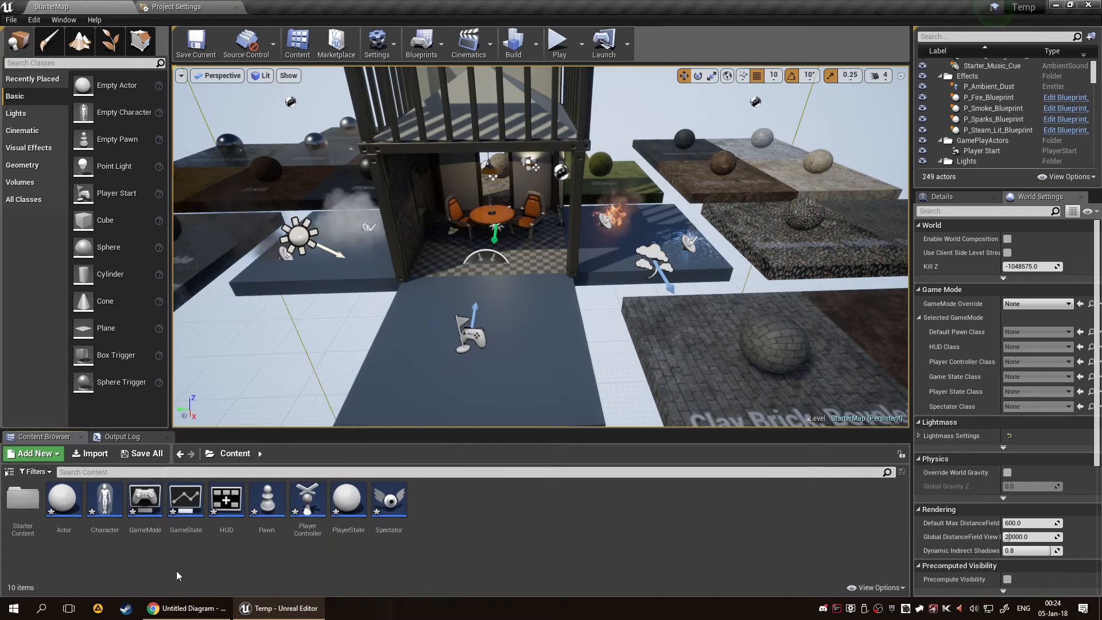
# Rename the GameMode blueprint in the Content folder to GameModeEX.
pyautogui.click(150, 517)
pyautogui.press('F2')
pyautogui.press('End')
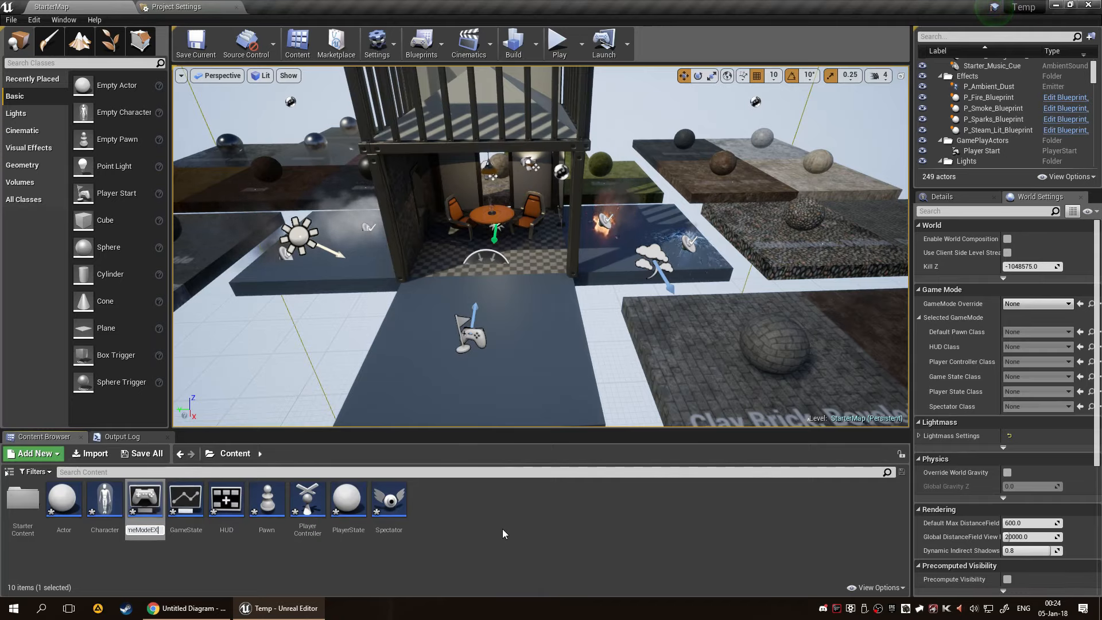
pyautogui.write('EX')
pyautogui.press('Return')
# Rename the GameState blueprint in the Content folder to GameStateEX.
pyautogui.click(185, 499)
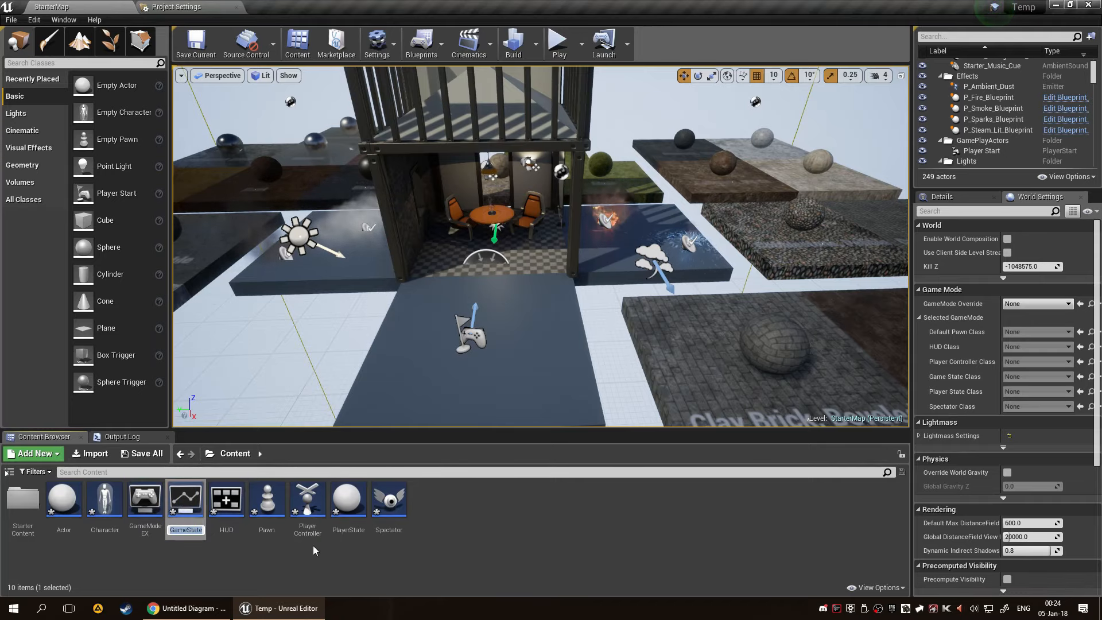
pyautogui.press('End')
pyautogui.write('EX')
pyautogui.press('Return')
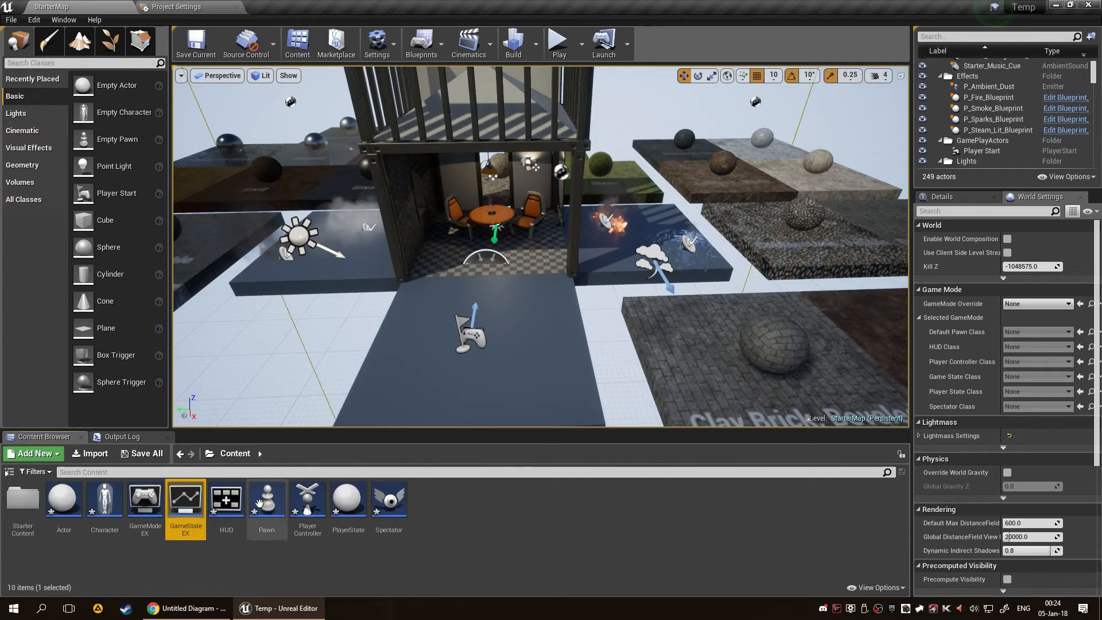
# Rename the HUD blueprint in the Content folder to HUDEX.
pyautogui.click(226, 499)
pyautogui.keyDown('shift'); pyautogui.click(388, 499); pyautogui.keyUp('shift')
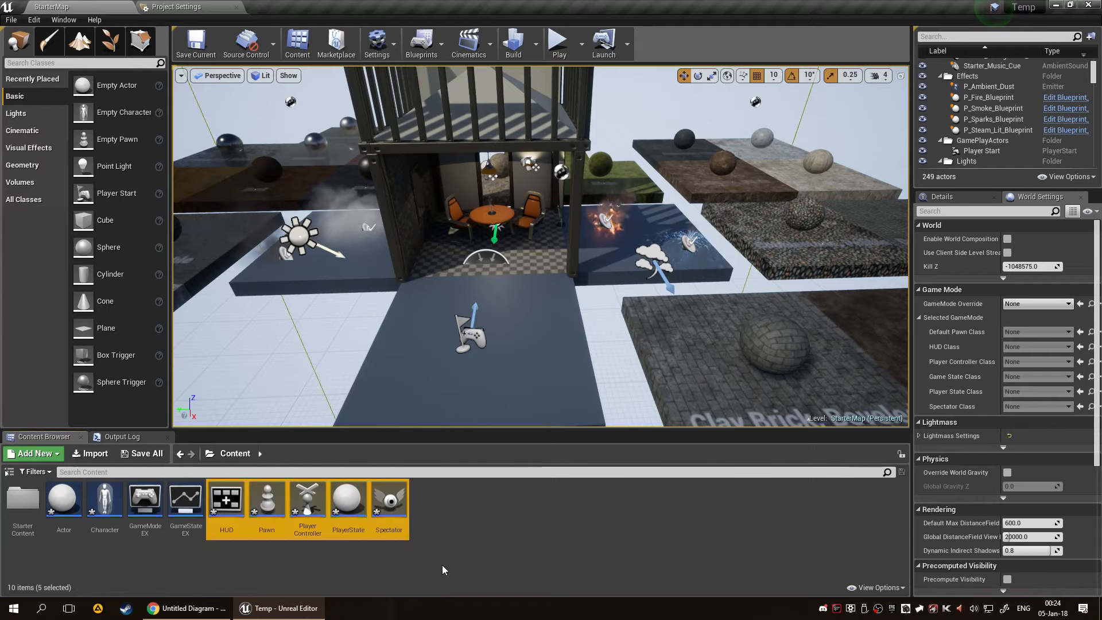
pyautogui.click(291, 563)
pyautogui.click(234, 517)
pyautogui.press('F2')
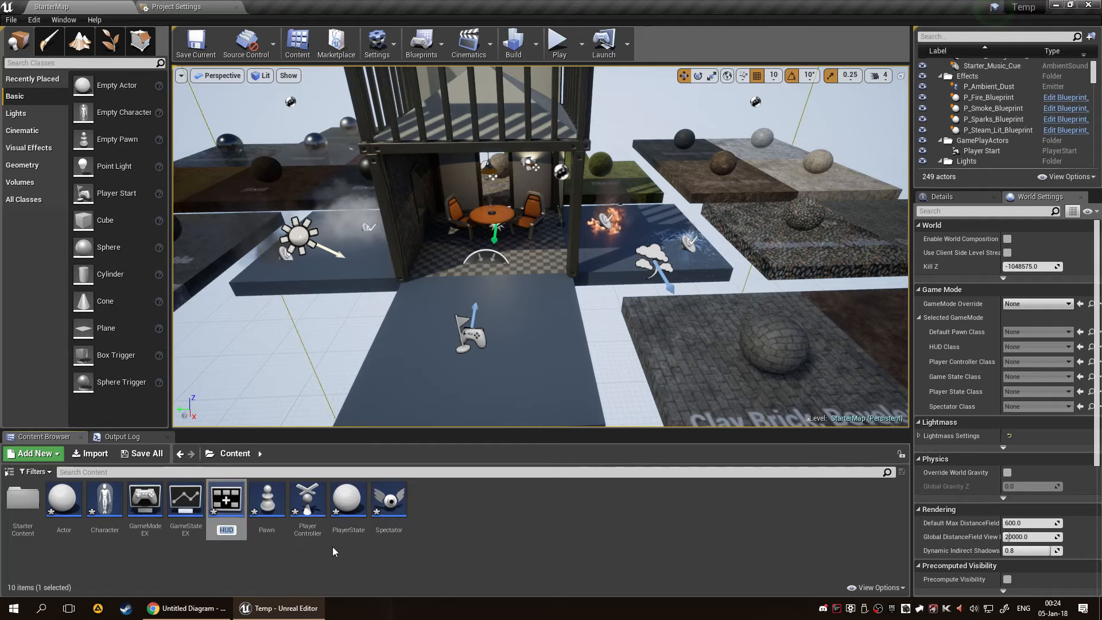
pyautogui.press('End')
pyautogui.write('EX')
pyautogui.press('Return')
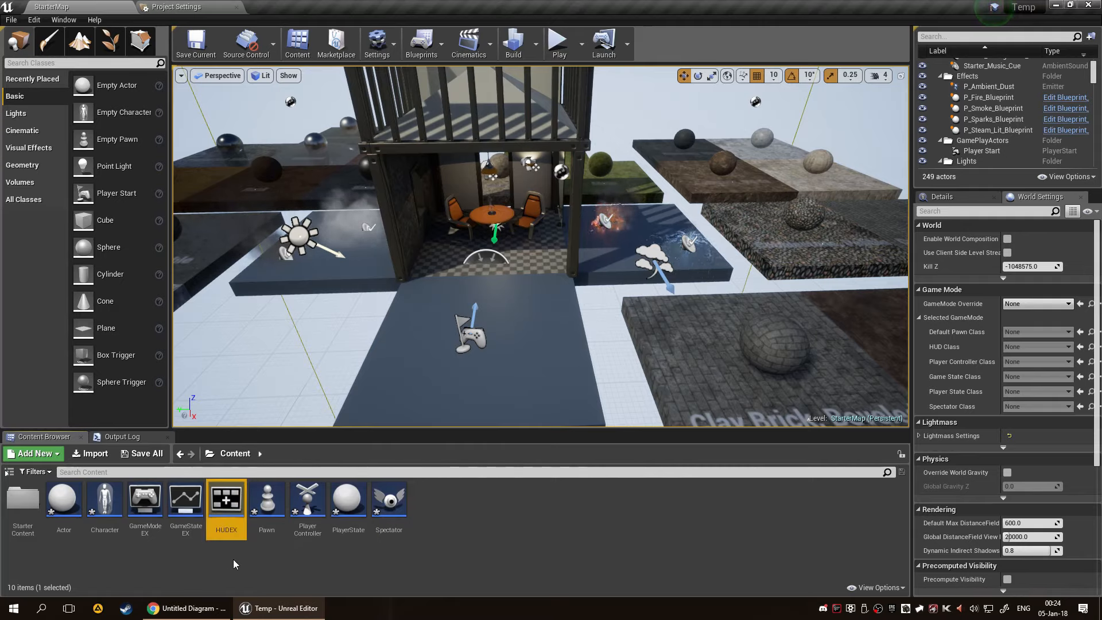
# Rename the Pawn blueprint in the Content folder to PawnEX.
pyautogui.click(269, 502)
pyautogui.press('F2')
pyautogui.press('End')
pyautogui.write('EX')
pyautogui.press('Return')
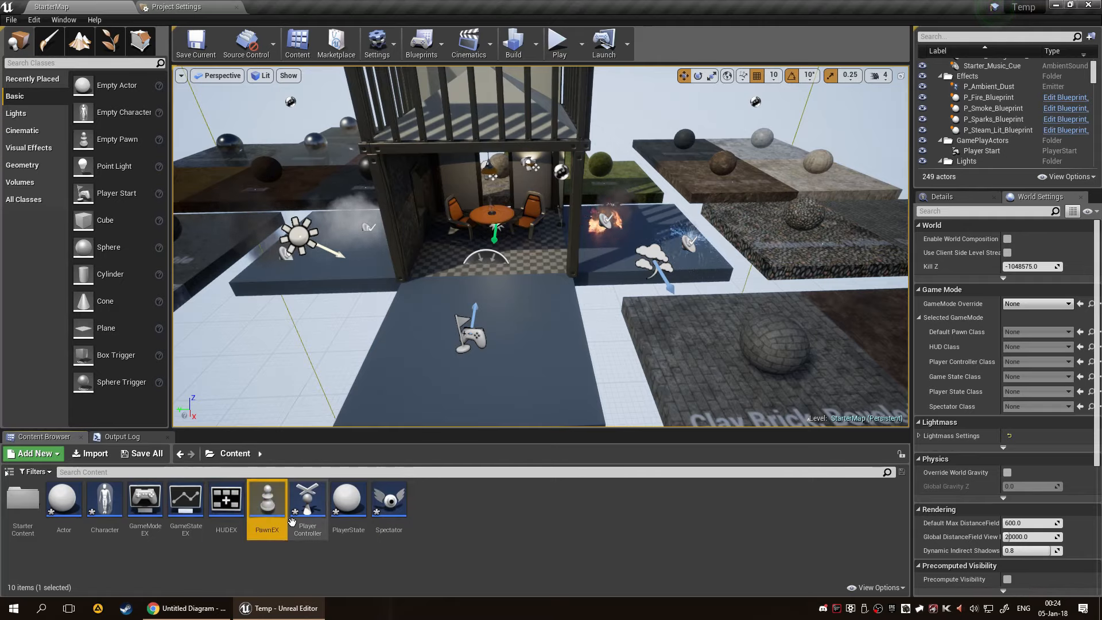
# Rename the PlayerController blueprint in the Content folder to PlayerControllerEX.
pyautogui.click(313, 517)
pyautogui.press('F2')
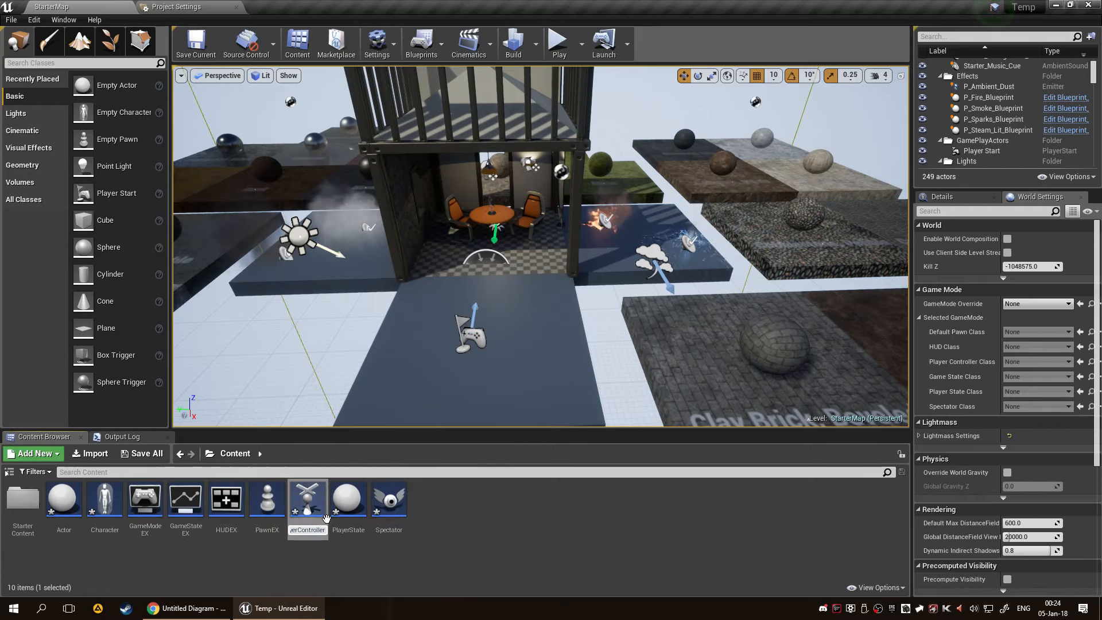
pyautogui.write('EX')
pyautogui.press('Return')
# Rename the PlayerState blueprint in the Content folder to PlayerStateEX.
pyautogui.click(347, 510)
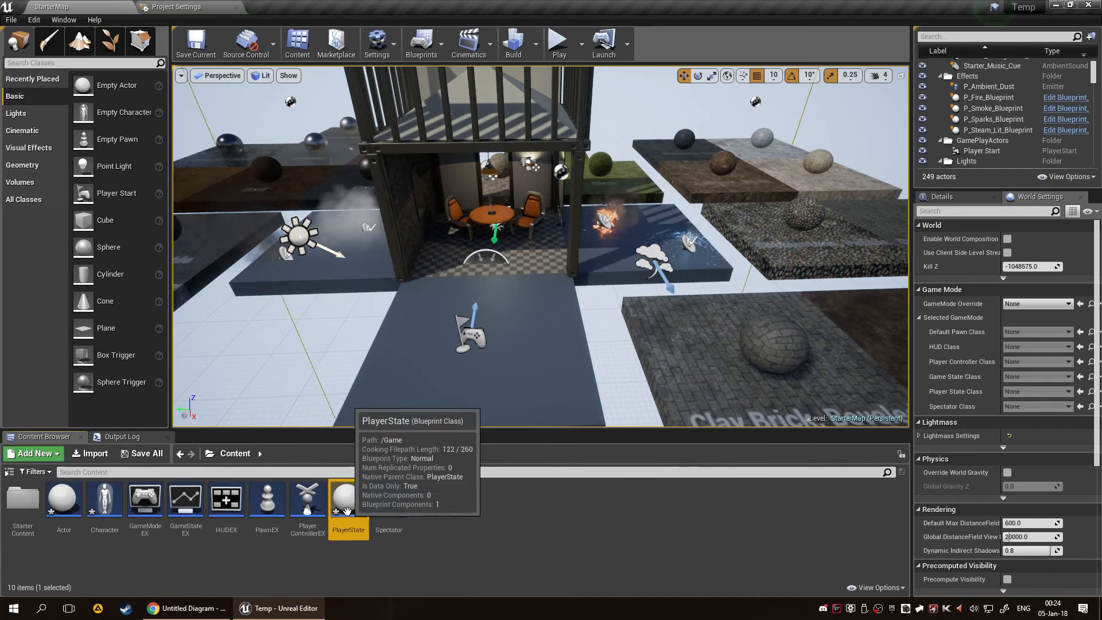
pyautogui.press('F2')
pyautogui.press('End')
pyautogui.press('Return')
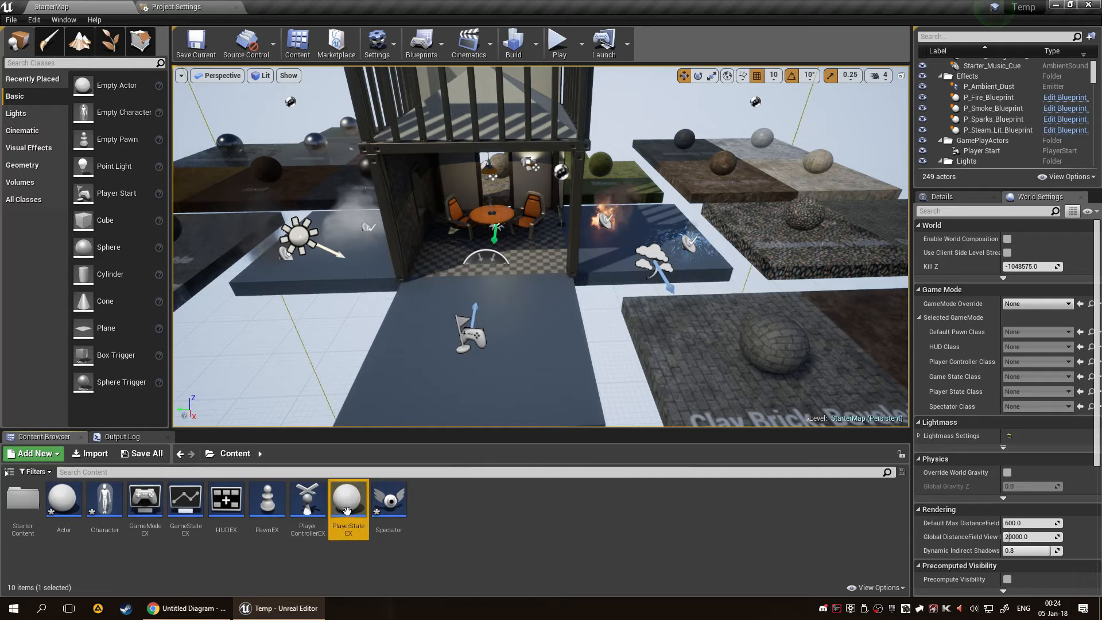
# Rename the Spectator blueprint in the Content folder to SpectatorEX.
pyautogui.click(389, 505)
pyautogui.press('F2')
pyautogui.press('End')
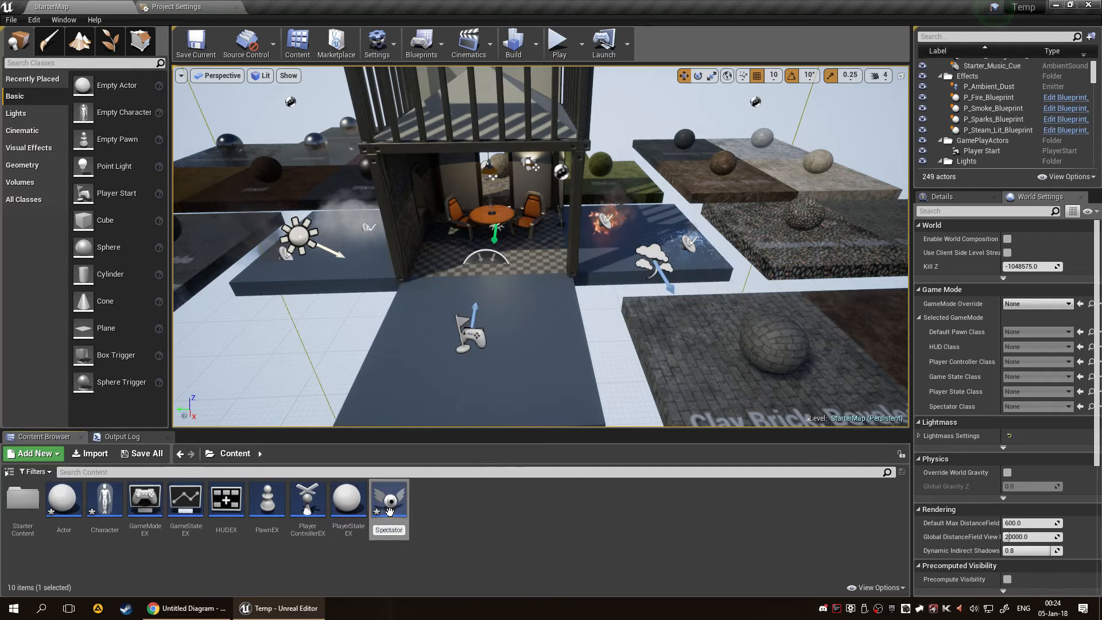
pyautogui.write('EX')
pyautogui.press('Return')
# Rename the Character blueprint in the Content folder to CharacterEX.
pyautogui.click(89, 505)
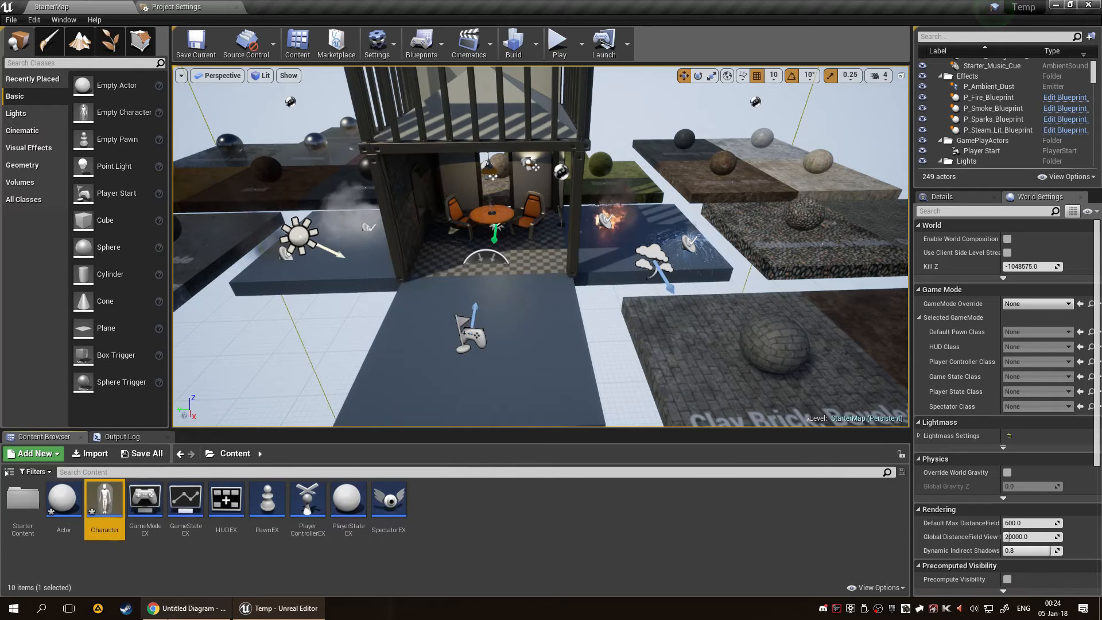
pyautogui.press('F2')
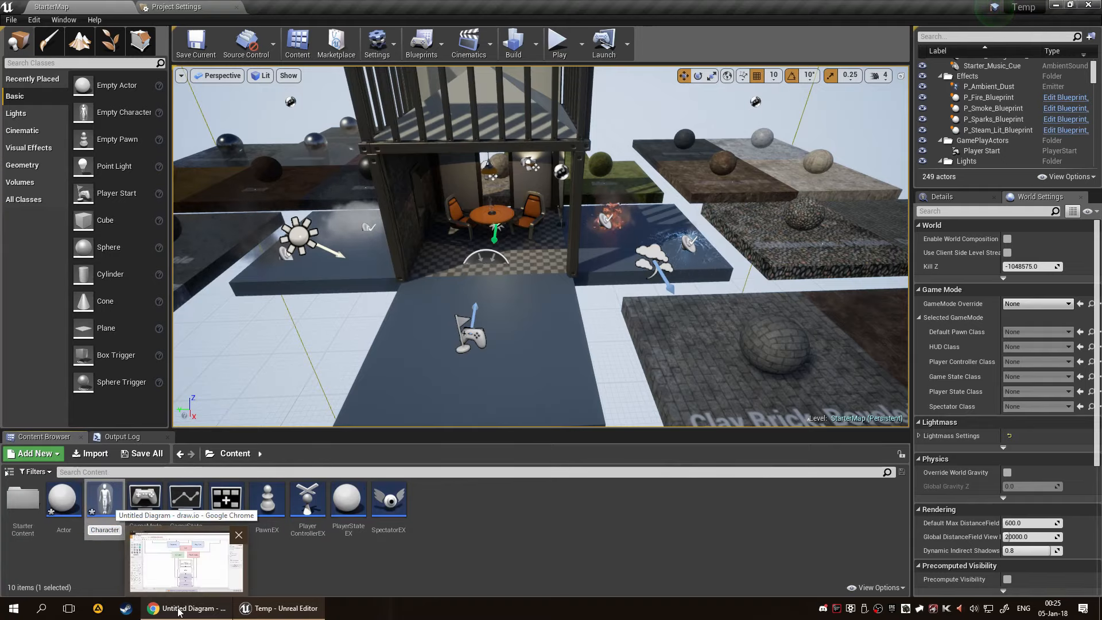
pyautogui.press('End')
pyautogui.write('EX')
pyautogui.press('Return')
# Rename the Actor blueprint in the Content folder to ActorEX.
pyautogui.click(63, 499)
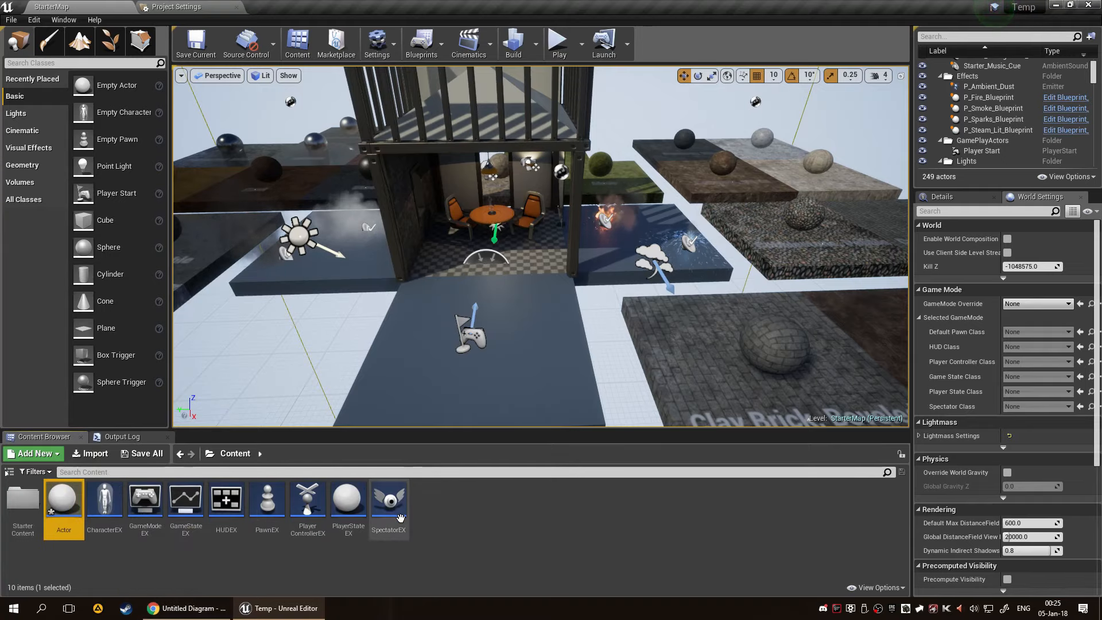
pyautogui.press('F2')
pyautogui.press('End')
pyautogui.write('E')
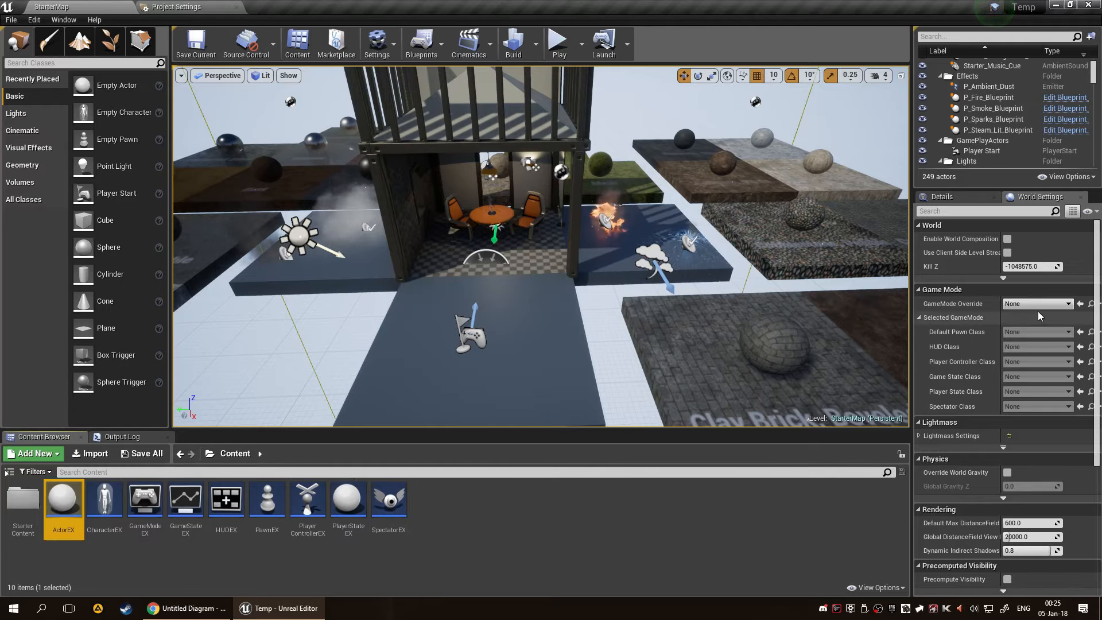
# Set the GameMode Override in the World Settings to GameModeEX.
pyautogui.click(1040, 290)
pyautogui.click(942, 303)
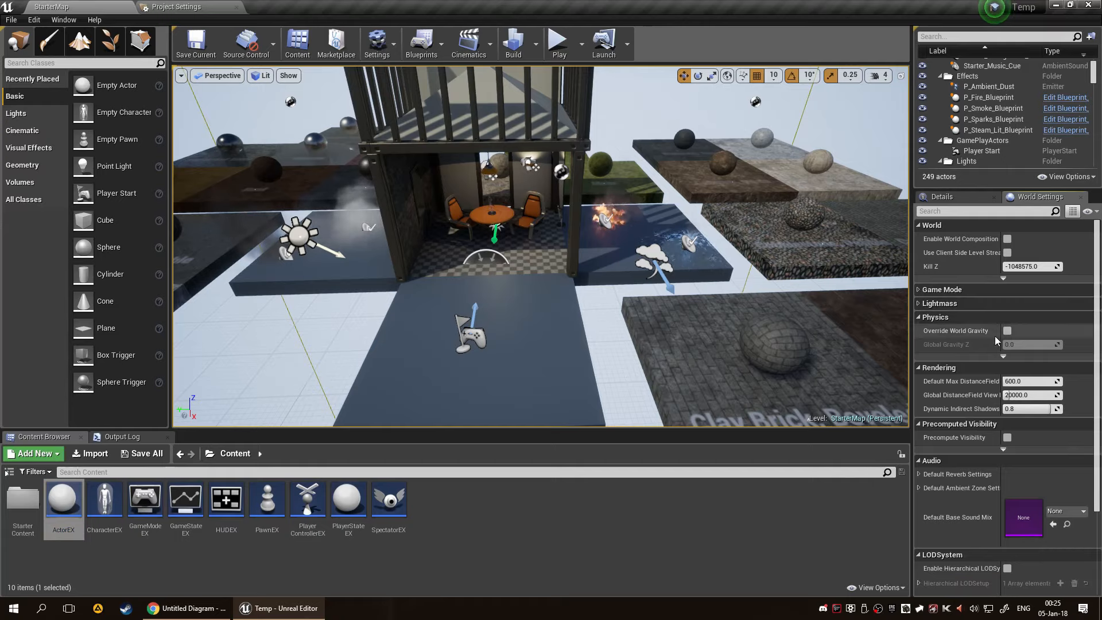
pyautogui.click(924, 290)
pyautogui.click(1054, 304)
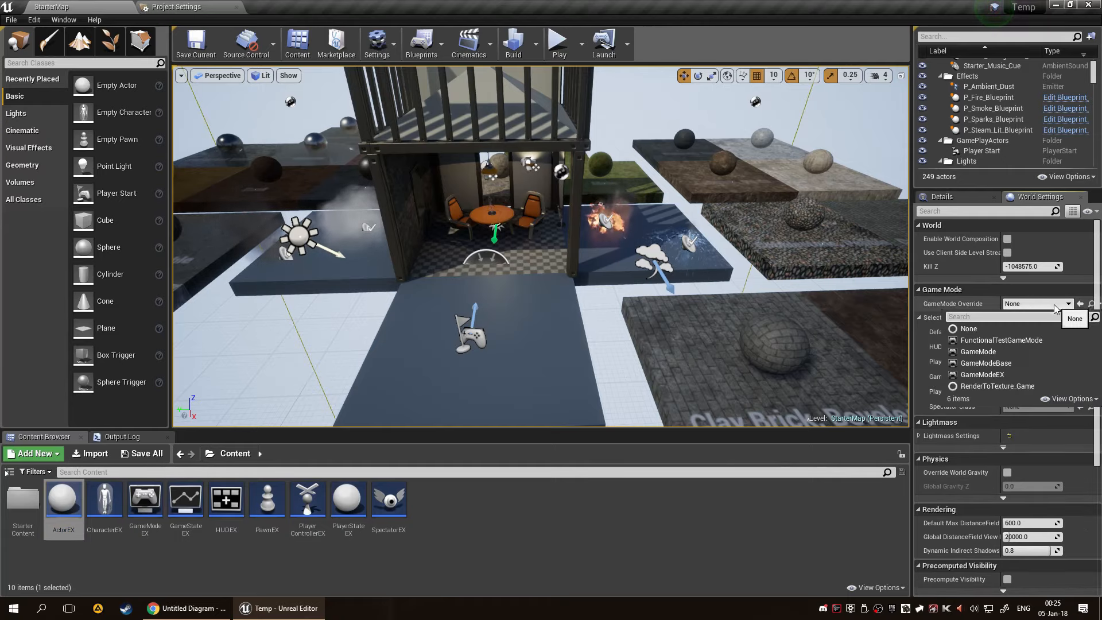
pyautogui.click(1000, 372)
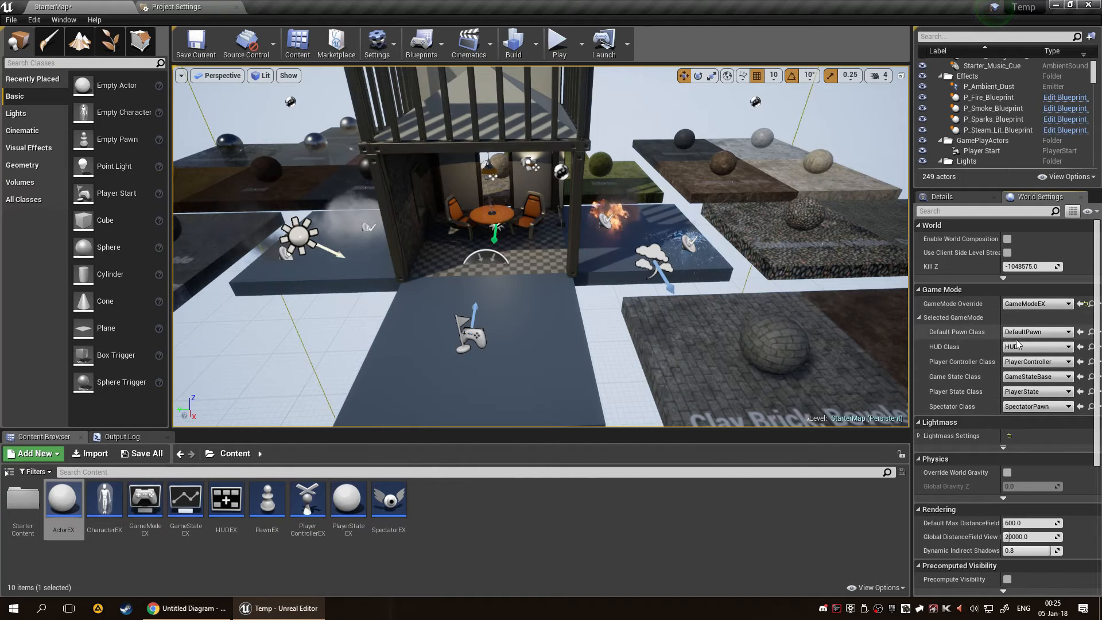
# Set the selected game mode's Default Pawn Class to PawnEX and its HUD Class to HUDEX.
pyautogui.click(1040, 332)
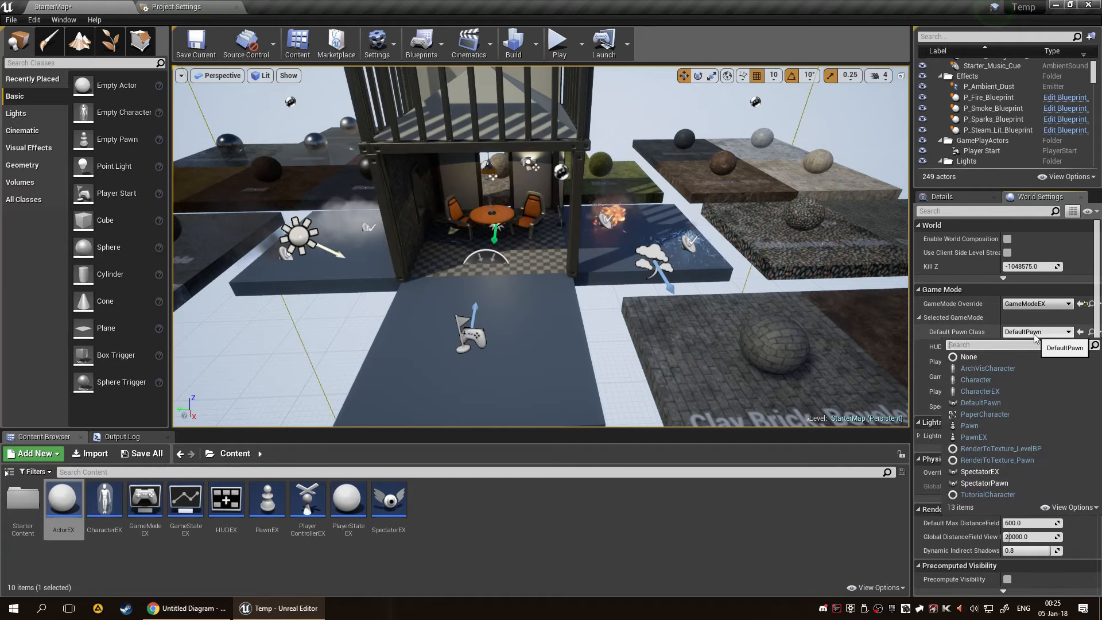
pyautogui.write('pawn')
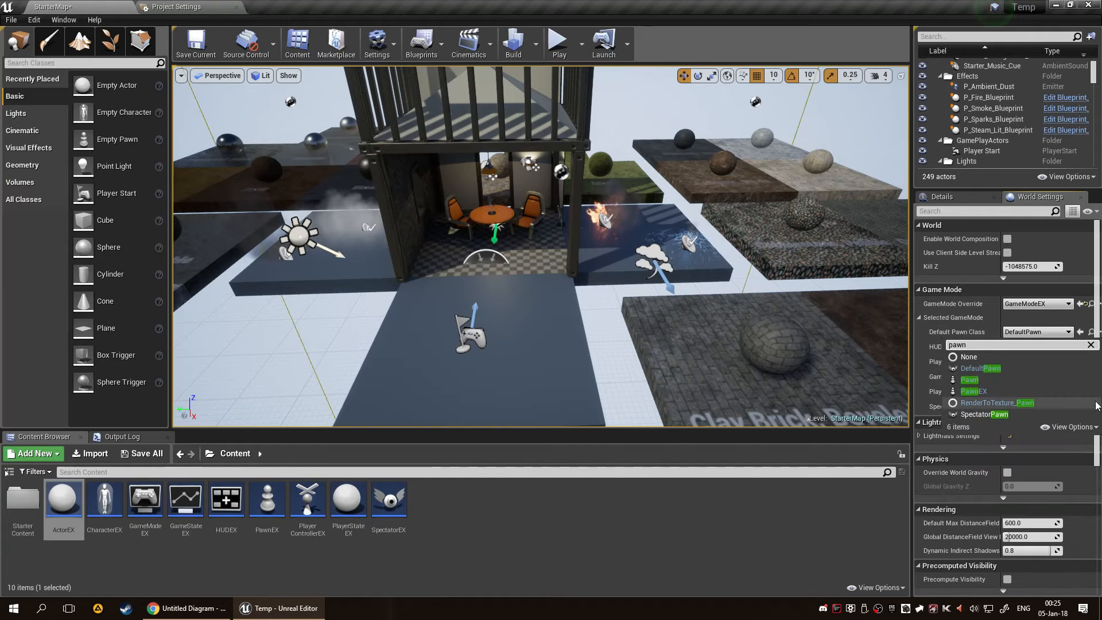
pyautogui.click(974, 391)
pyautogui.click(1064, 351)
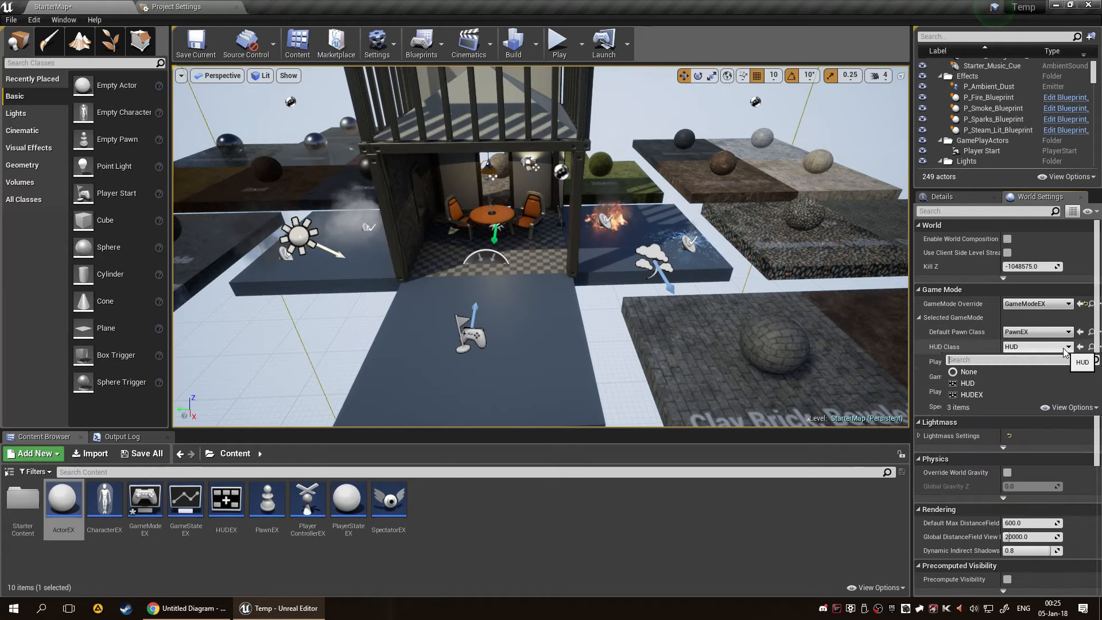
pyautogui.click(1046, 390)
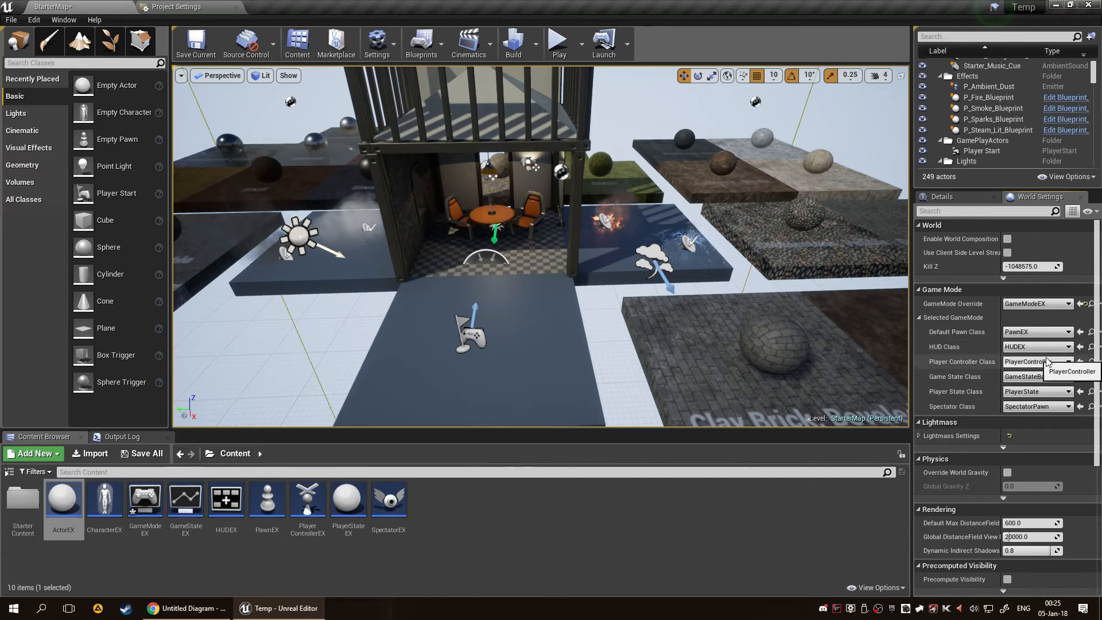
# Set the Player Controller Class to PlayerControllerEX and the Game State Class to GameStateEX.
pyautogui.click(1037, 362)
pyautogui.click(1033, 405)
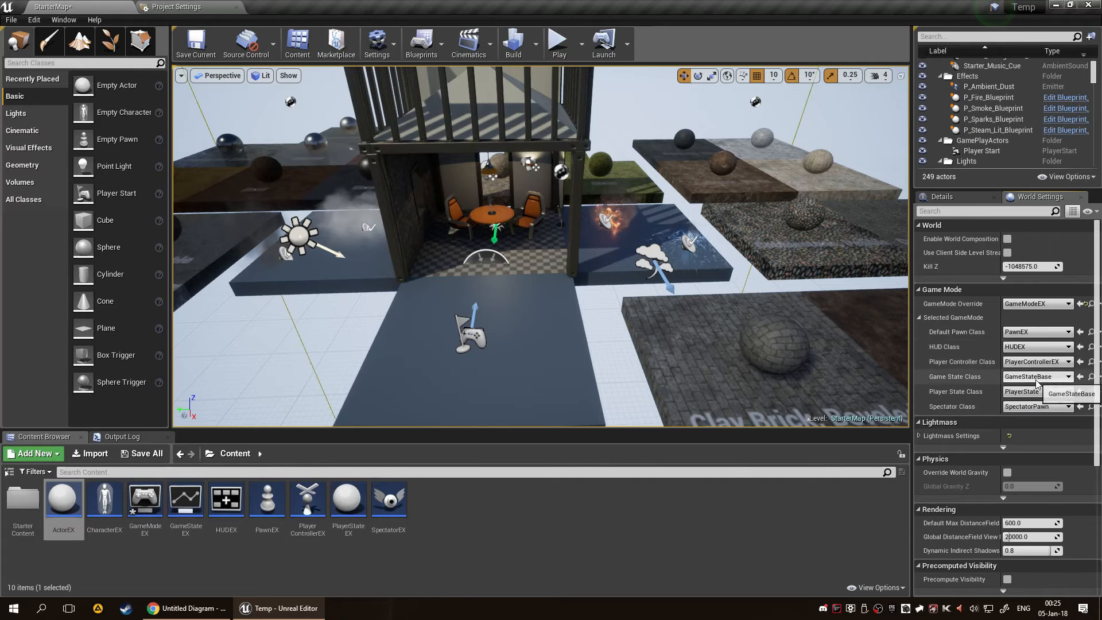
pyautogui.click(1038, 376)
pyautogui.click(1024, 423)
# Assign PlayerStateEX as the Player State Class and SpectatorEX as the Spectator Class, and save the map.
pyautogui.click(1029, 397)
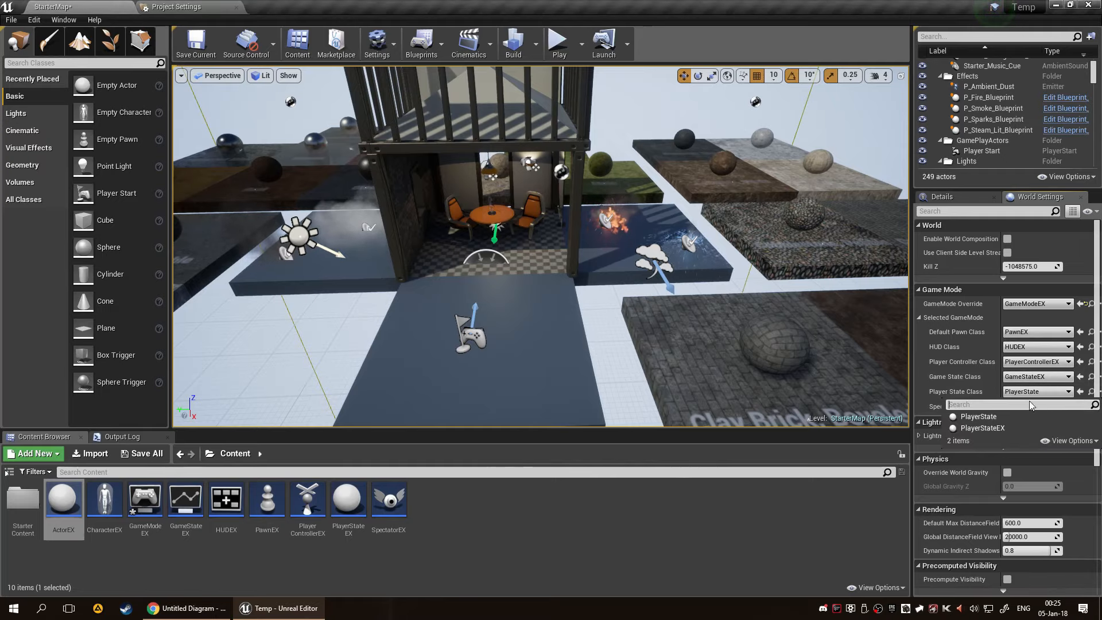
pyautogui.click(1028, 428)
pyautogui.click(1033, 407)
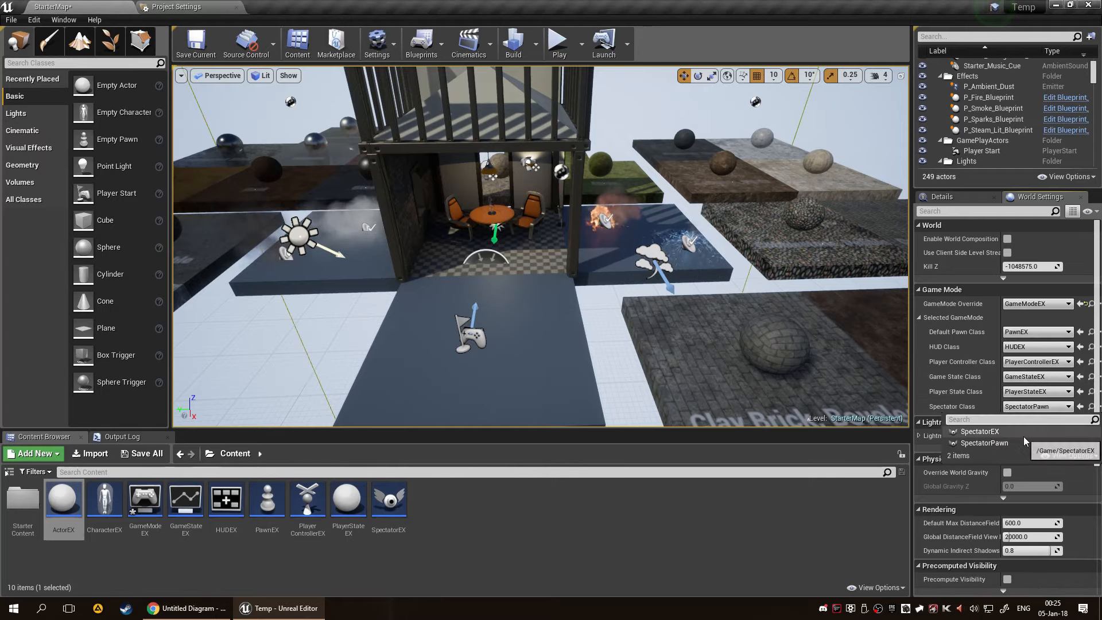
pyautogui.click(1024, 432)
pyautogui.click(798, 497)
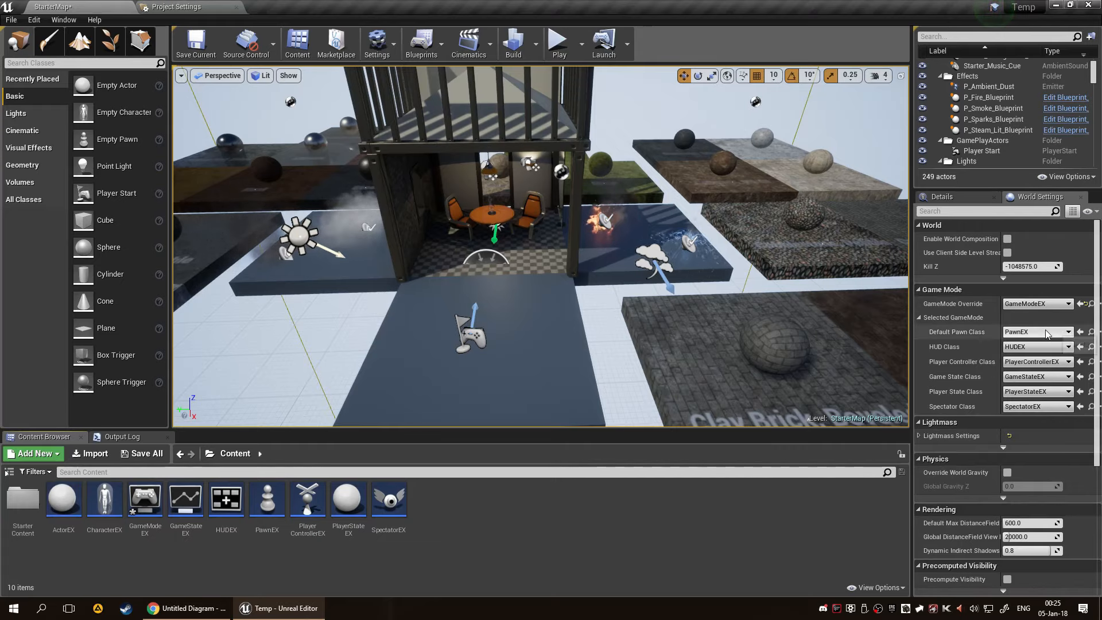
pyautogui.hotkey('ctrl', 's')
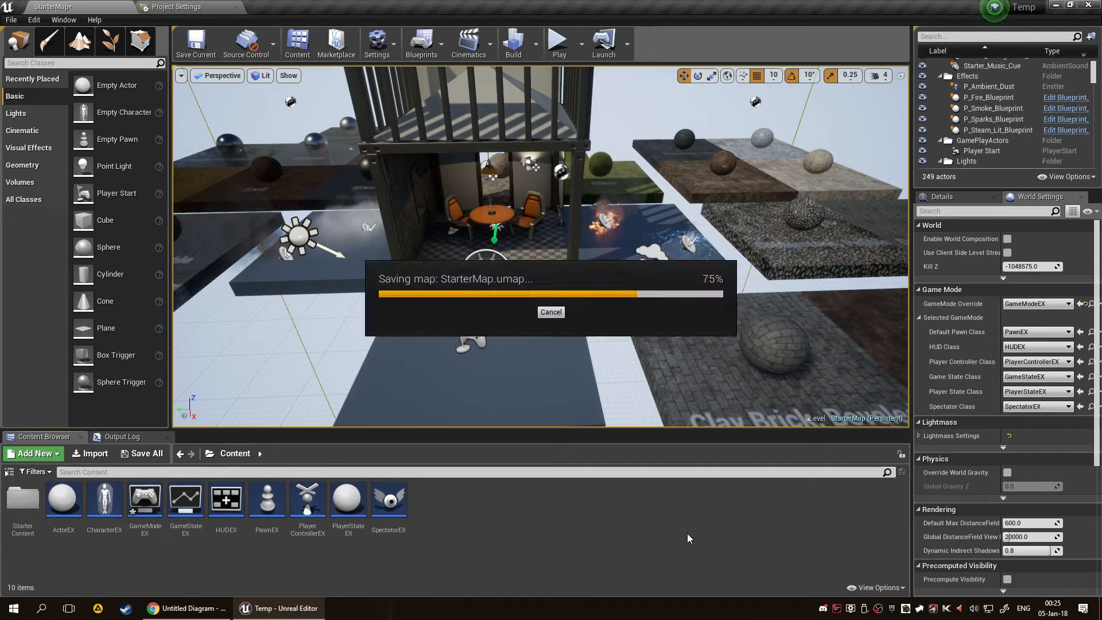
# Try GameMode, GameModeBase and FunctionalTestGameMode as the GameMode Override to compare their class settings.
pyautogui.click(1045, 304)
pyautogui.click(979, 352)
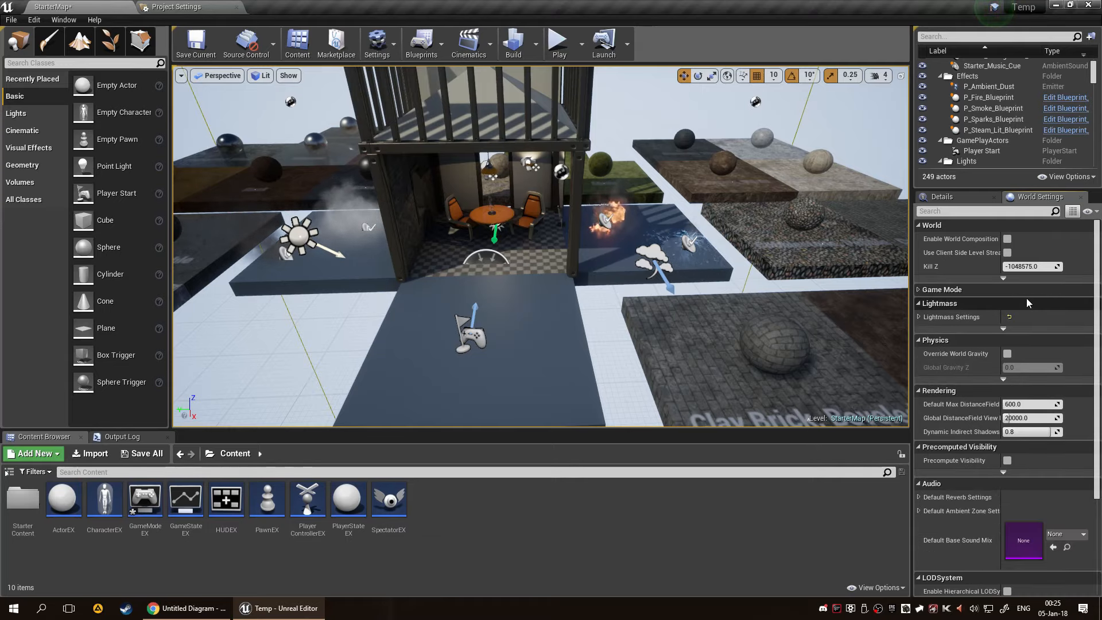
pyautogui.click(1027, 308)
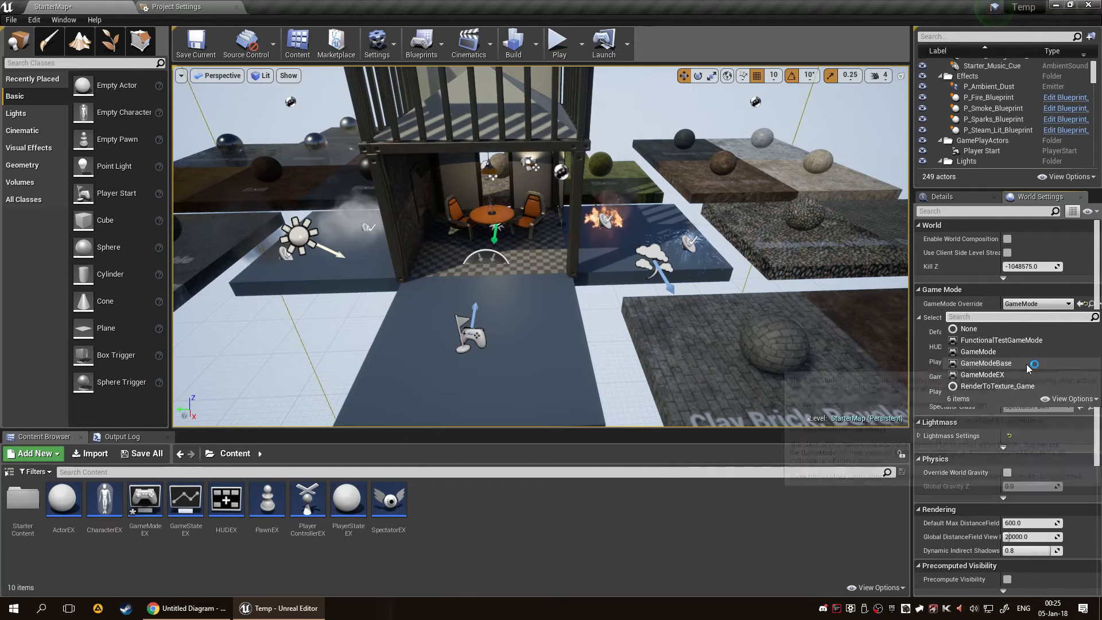
pyautogui.click(1030, 339)
pyautogui.click(1031, 304)
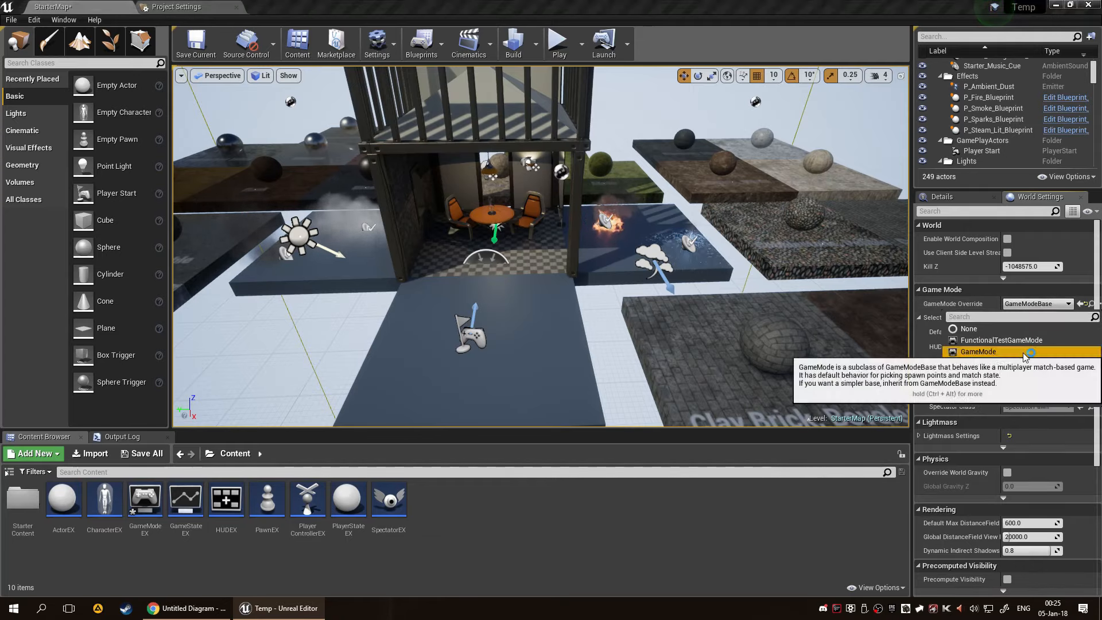
pyautogui.click(1023, 353)
pyautogui.click(1032, 308)
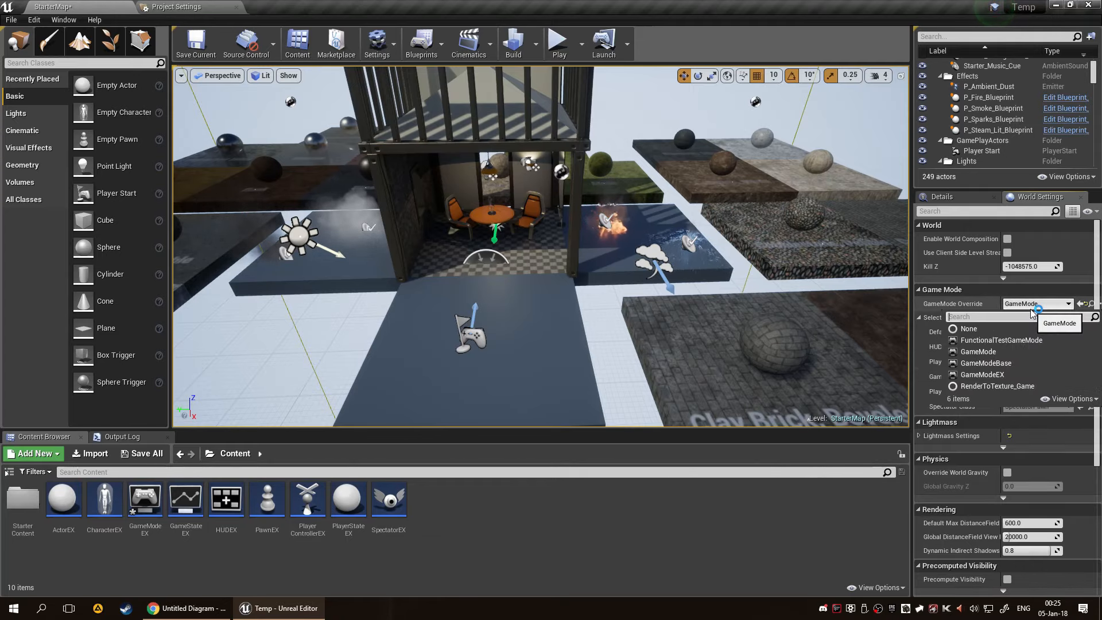
pyautogui.click(1038, 343)
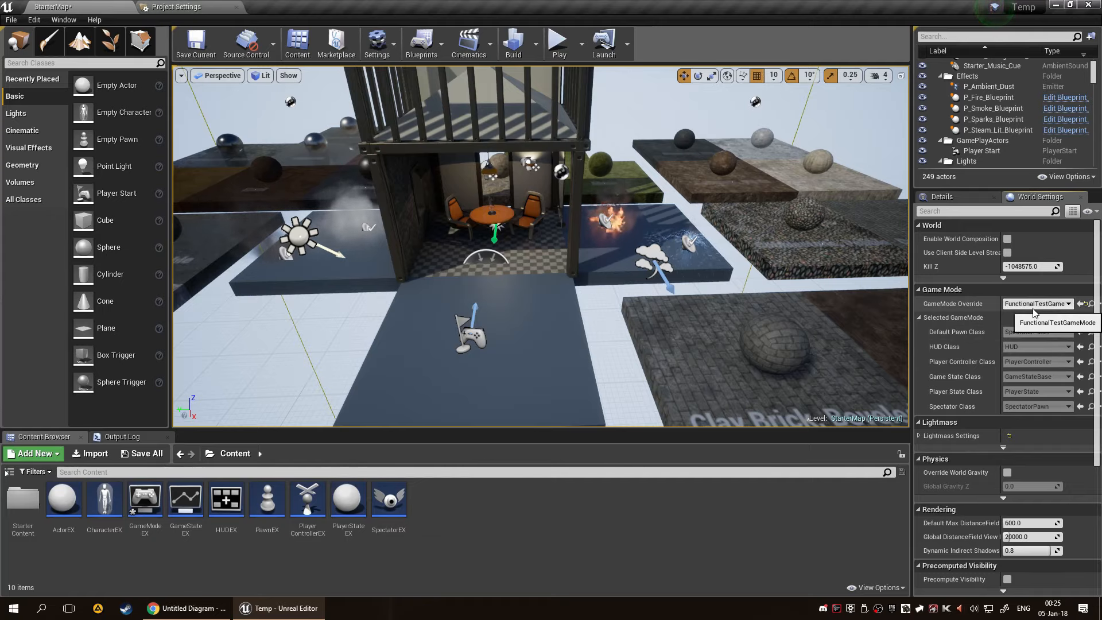
# Set the GameMode Override back to GameModeEX and save the map.
pyautogui.click(1033, 307)
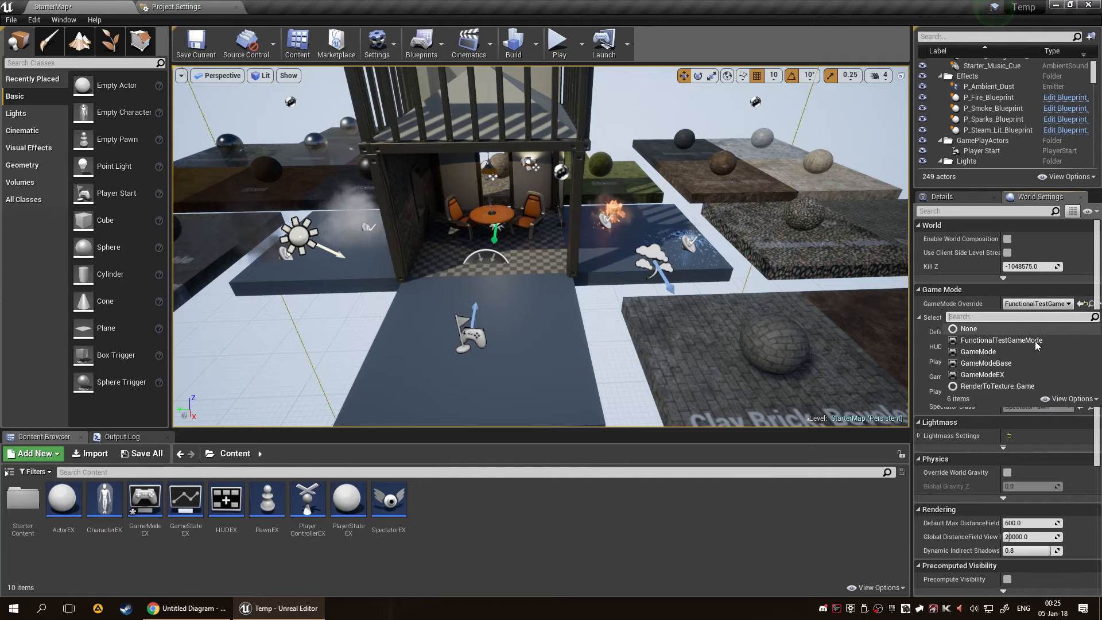
pyautogui.click(1037, 374)
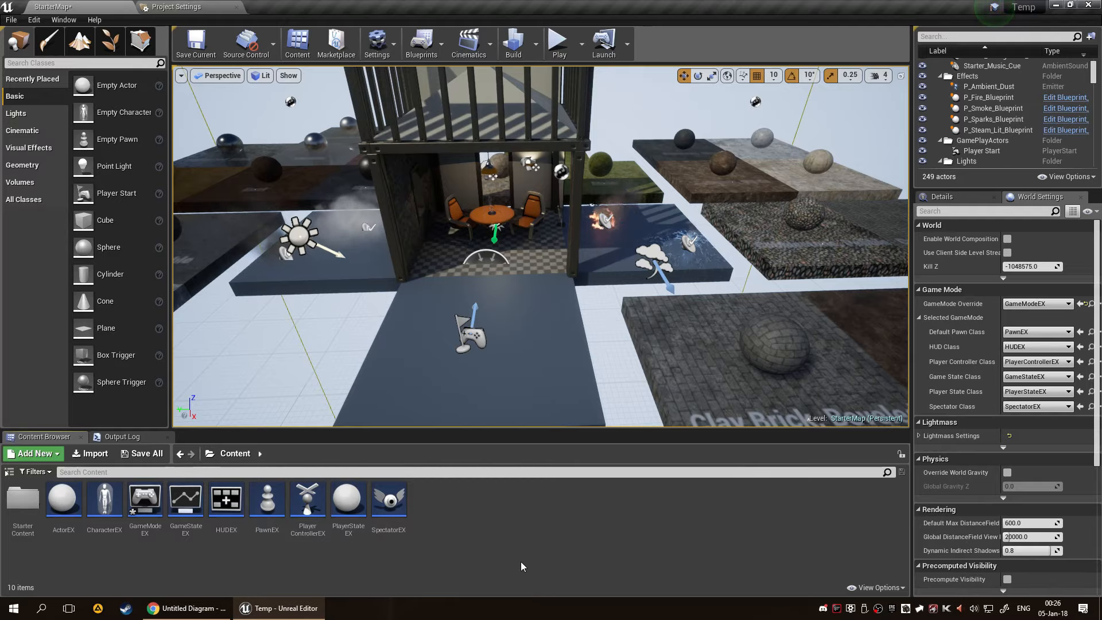
pyautogui.hotkey('ctrl', 's')
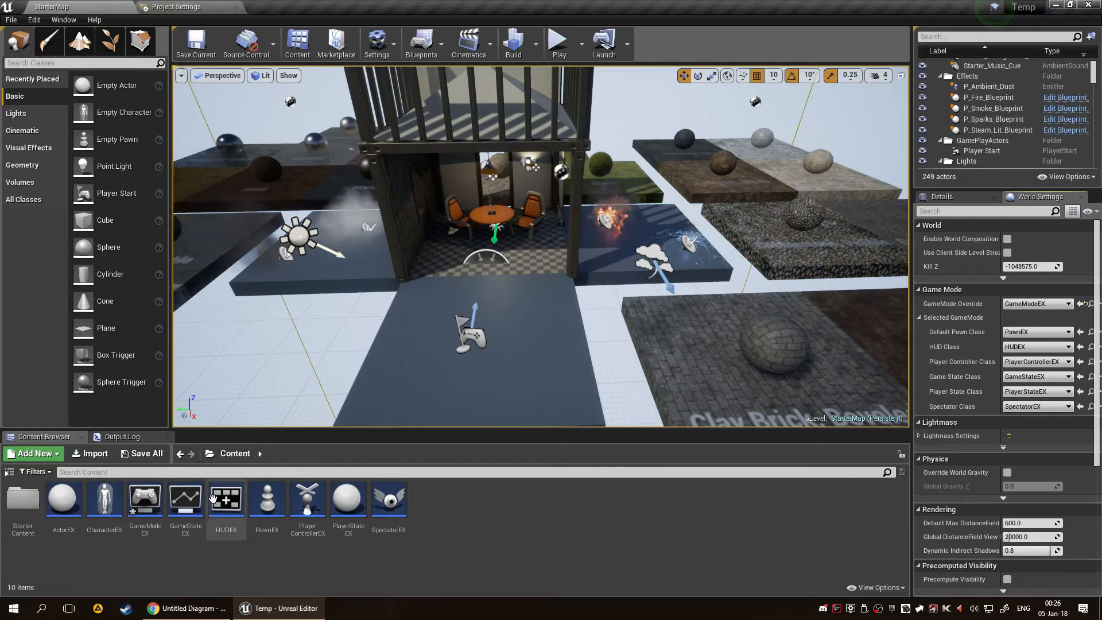
# Show the folder tree in the Content Browser and add the Show Redirectors filter.
pyautogui.click(9, 471)
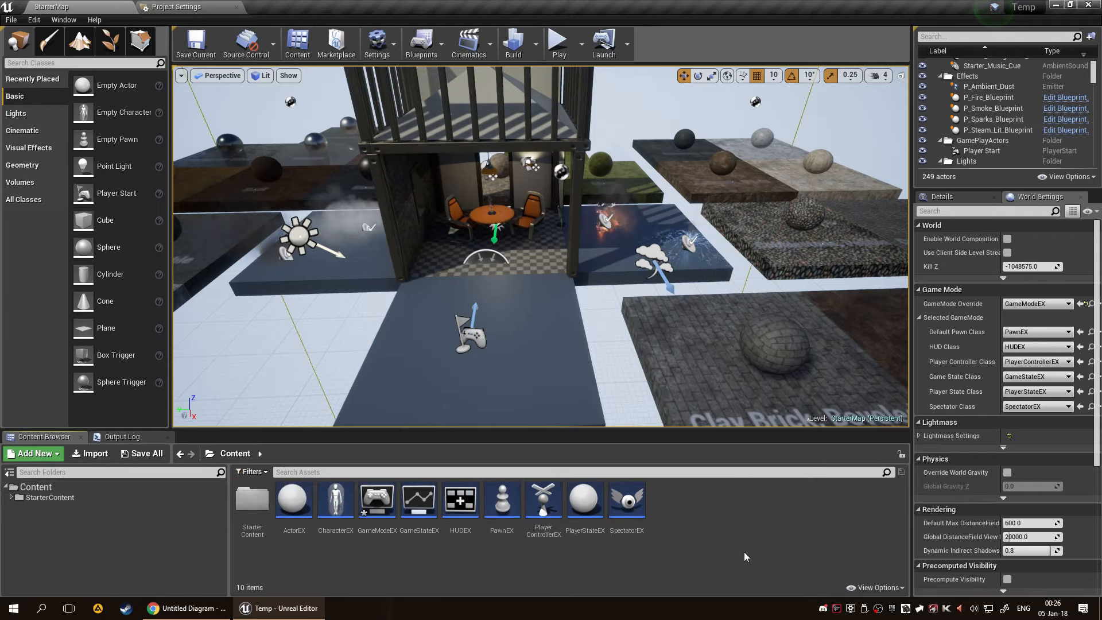
pyautogui.click(879, 588)
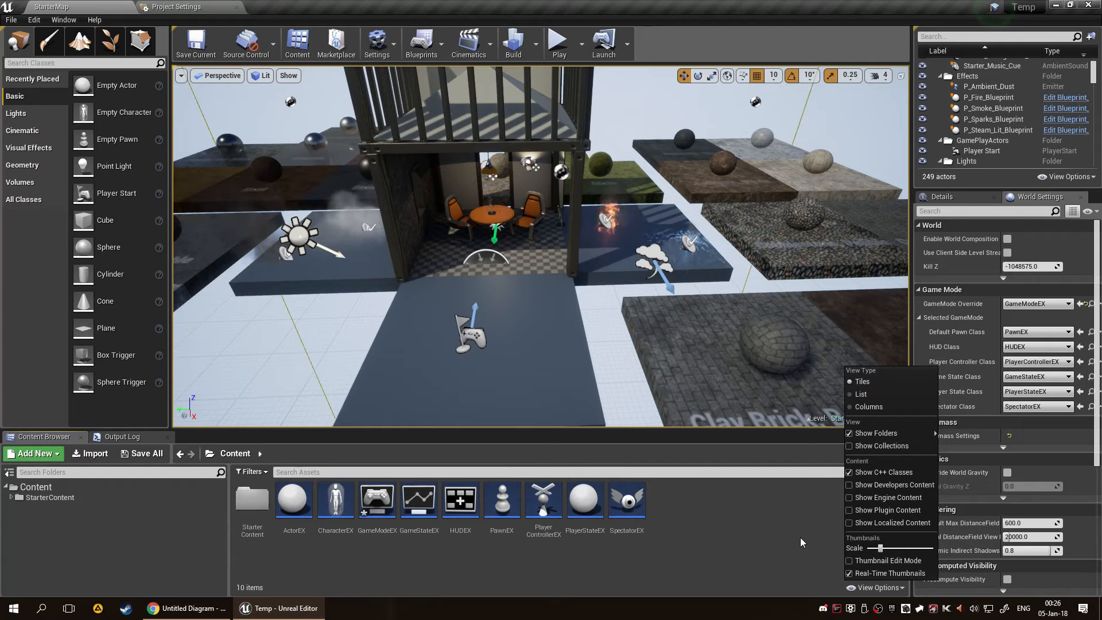
pyautogui.click(251, 474)
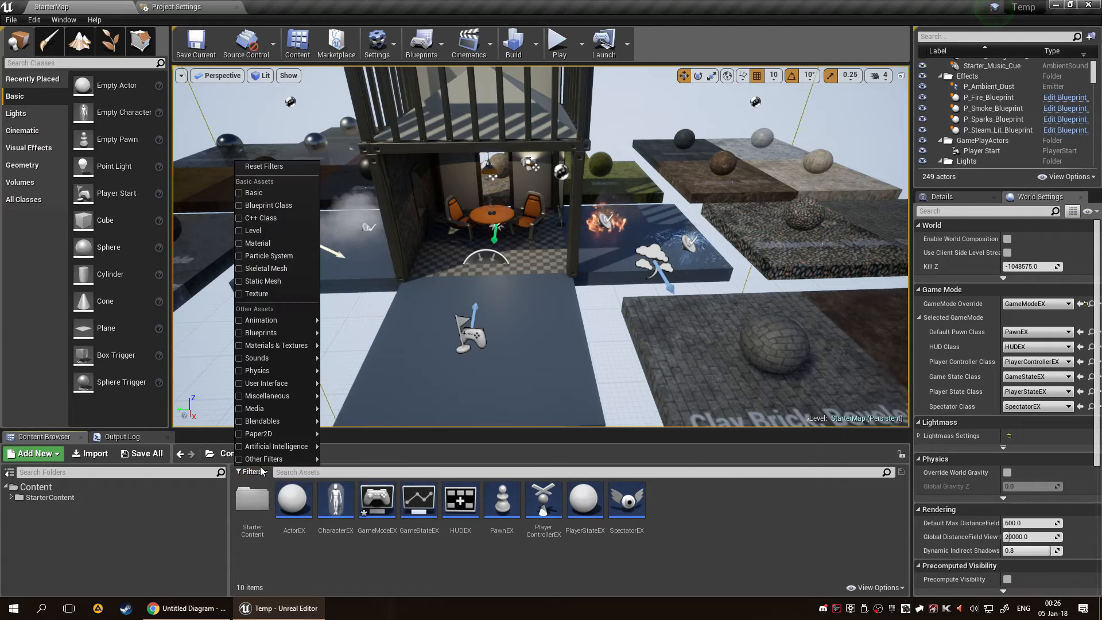
pyautogui.moveTo(264, 461)
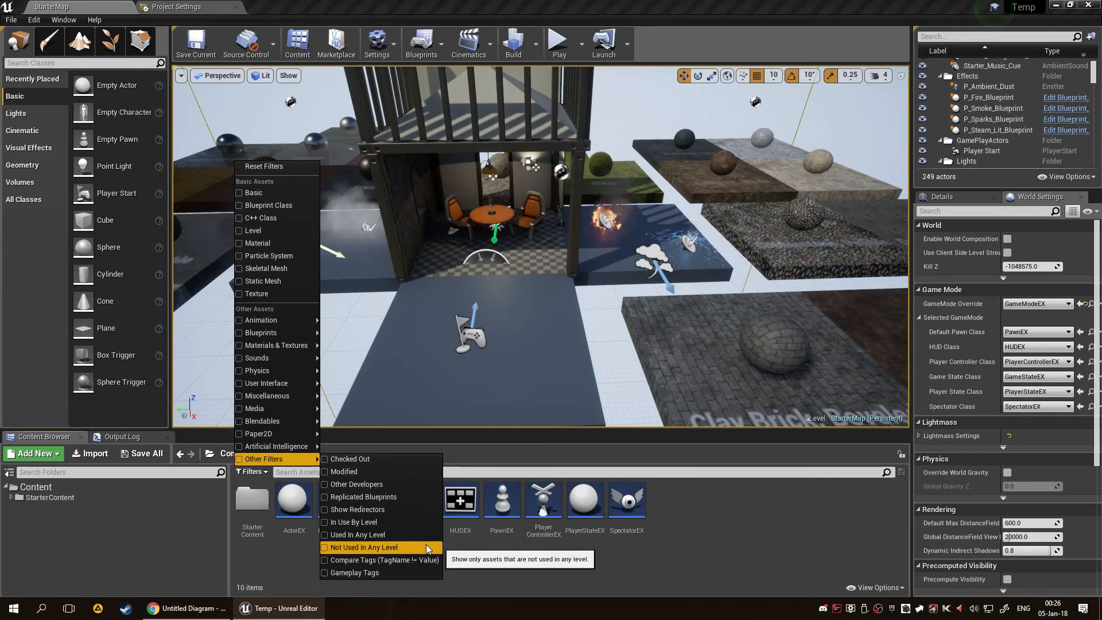
pyautogui.click(429, 509)
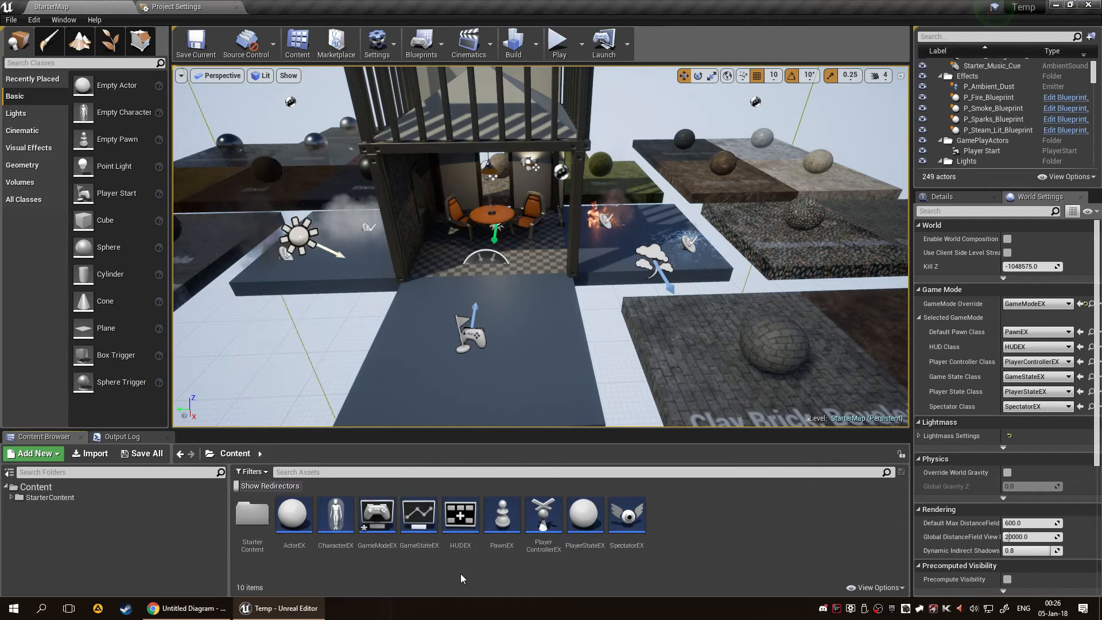
# Create a new folder named Temp in the Content folder.
pyautogui.rightClick(668, 536)
pyautogui.click(721, 213)
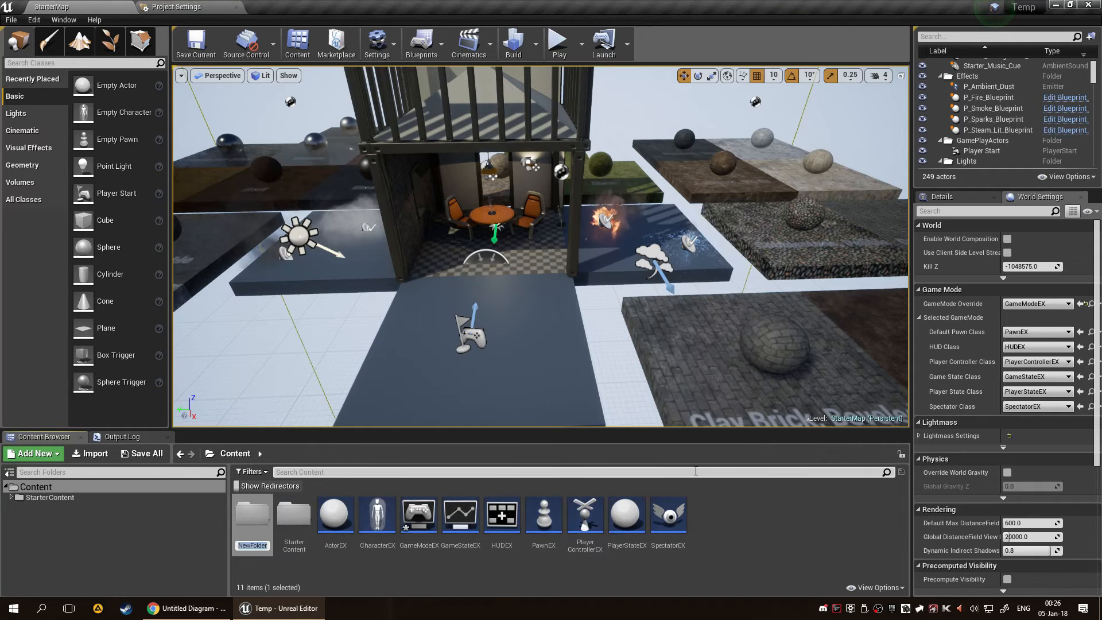
pyautogui.write('Temp')
pyautogui.press('Return')
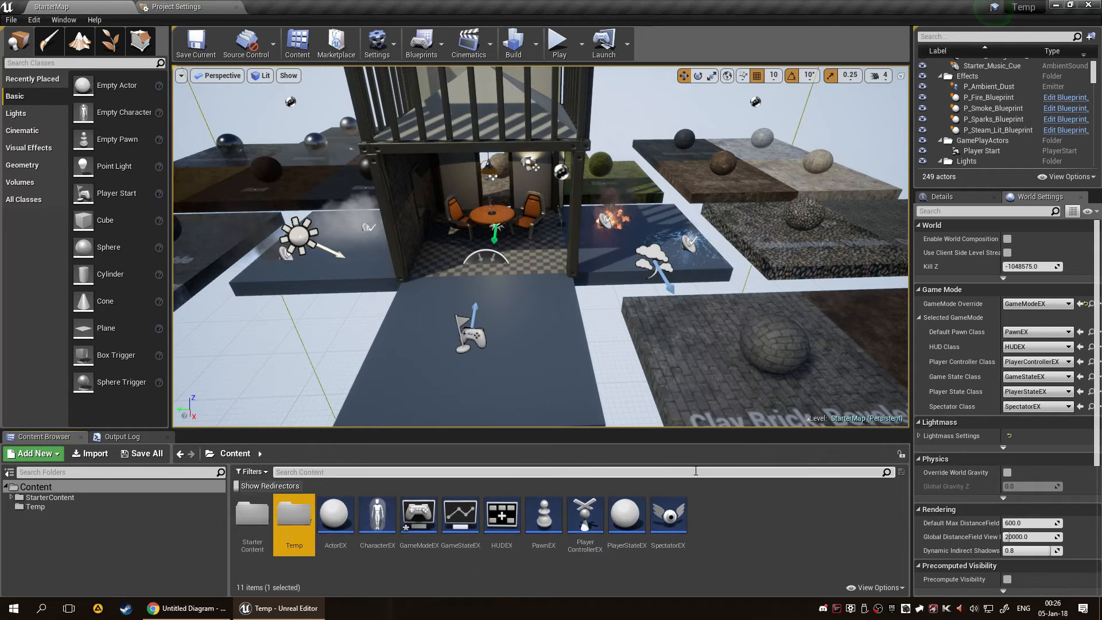
# Move all the EX blueprints, from ActorEX through SpectatorEX, into the Temp folder.
pyautogui.click(336, 516)
pyautogui.keyDown('shift'); pyautogui.click(666, 517); pyautogui.keyUp('shift')
pyautogui.moveTo(666, 517); pyautogui.dragTo(300, 515)
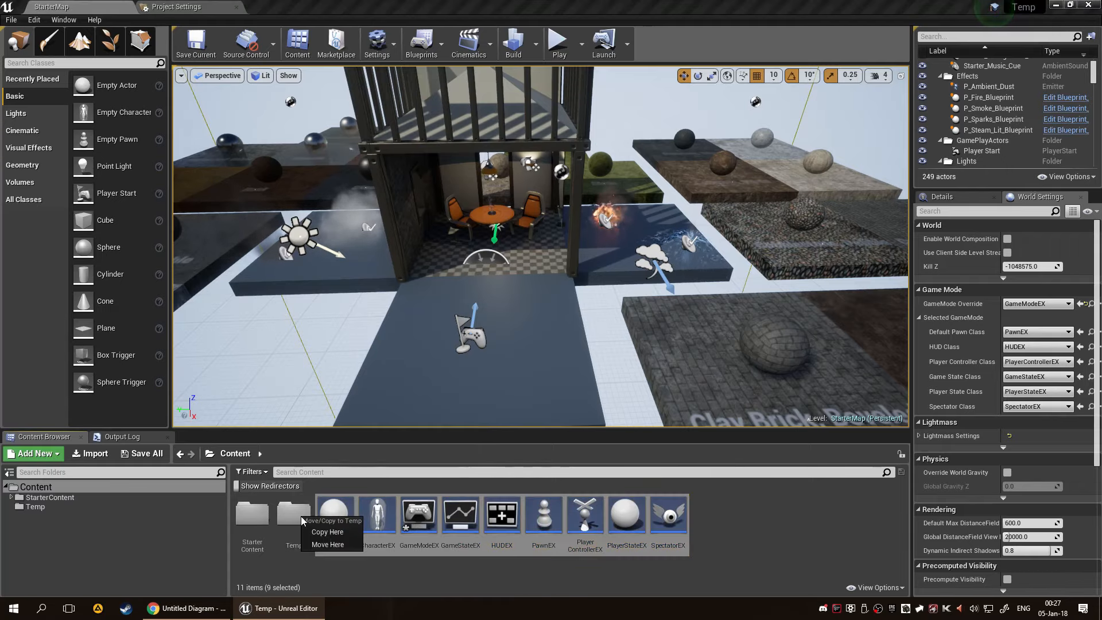
pyautogui.click(349, 543)
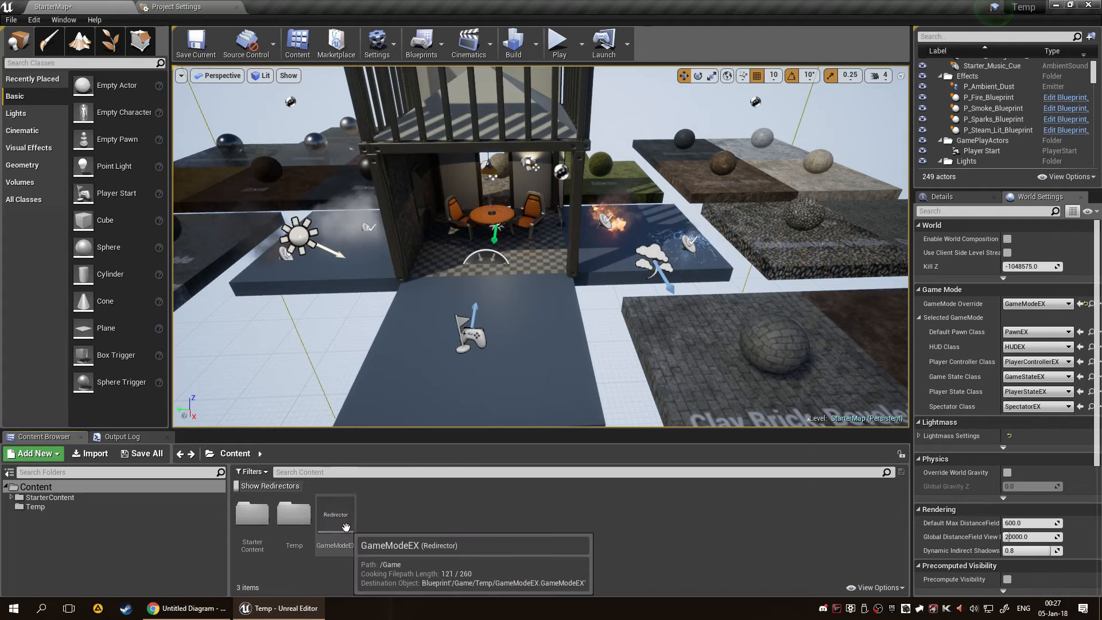
# Follow the GameModeEX redirector to its target asset, view the Temp folder, and return to the Content folder.
pyautogui.click(346, 527)
pyautogui.doubleClick(345, 527)
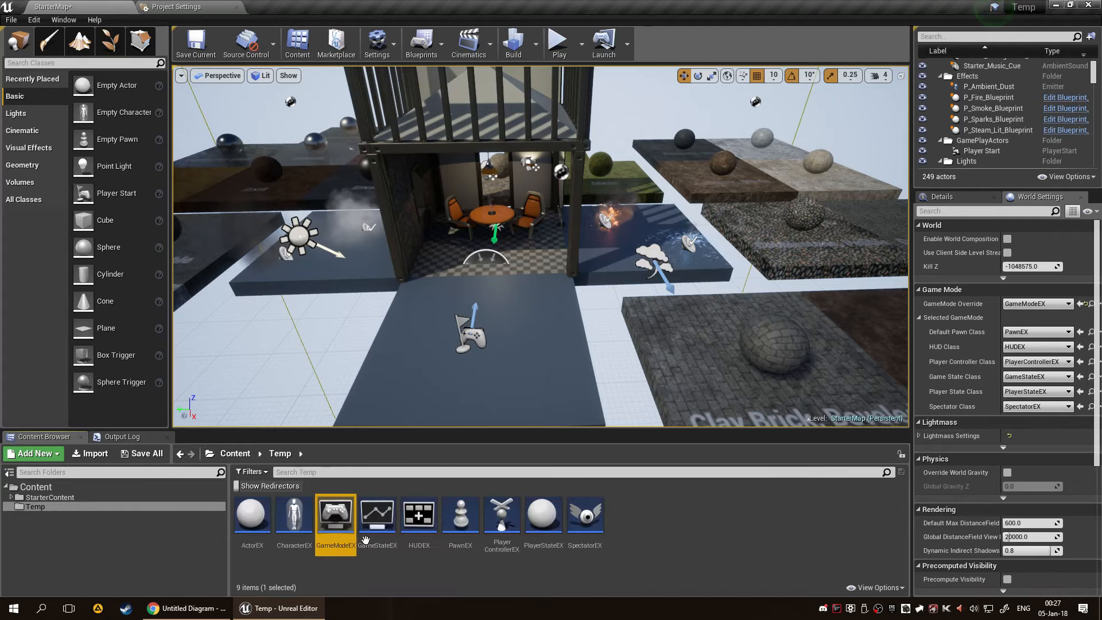
pyautogui.click(449, 564)
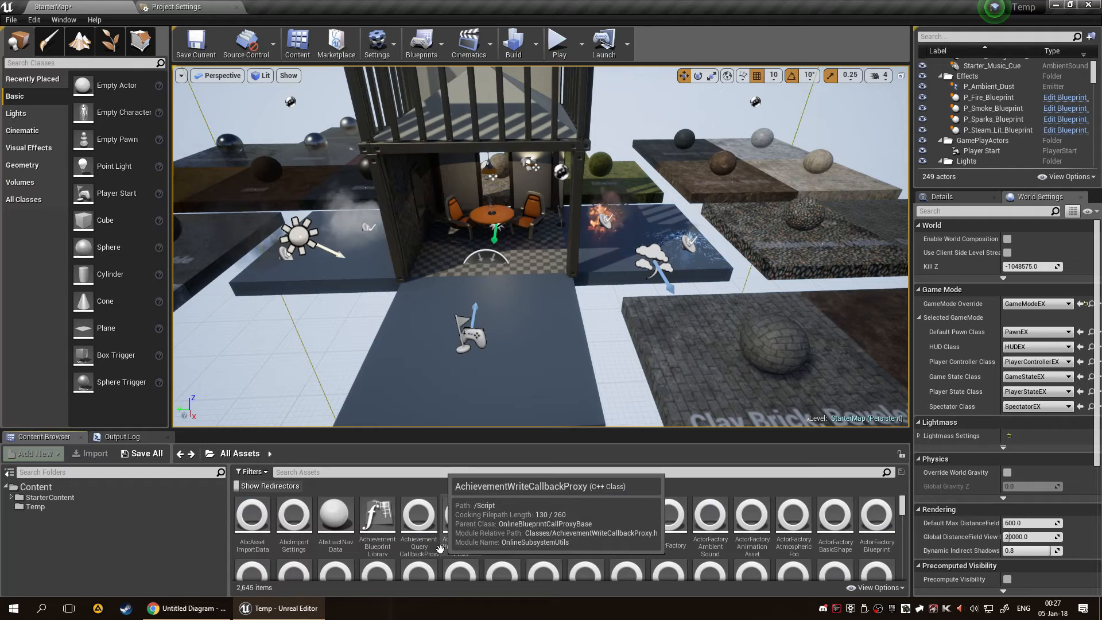
pyautogui.click(49, 507)
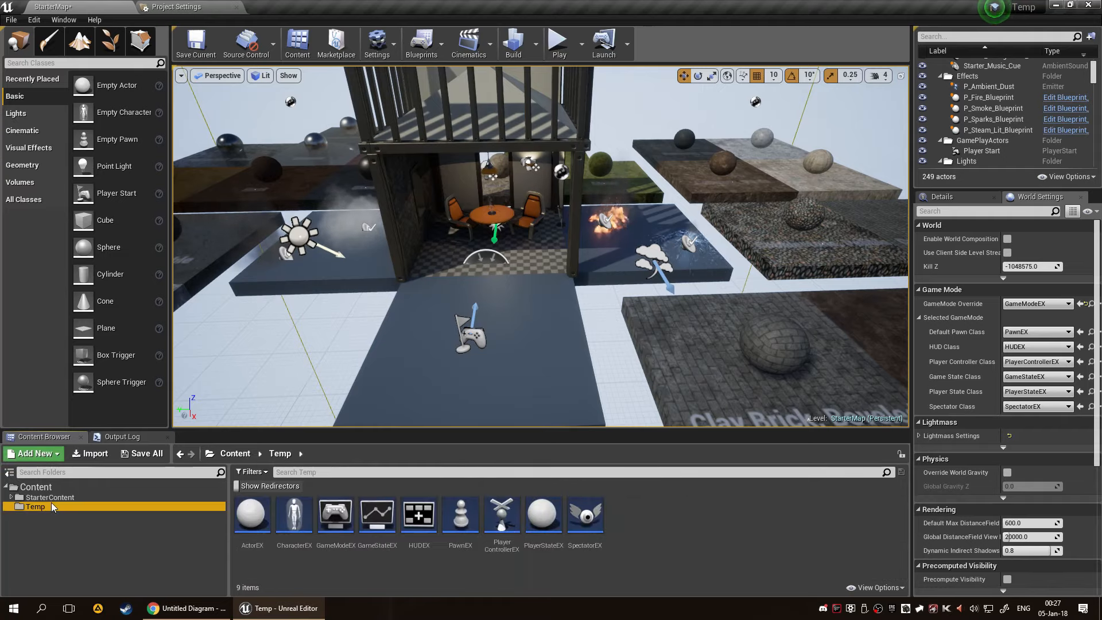
pyautogui.click(89, 496)
pyautogui.click(90, 486)
pyautogui.click(428, 562)
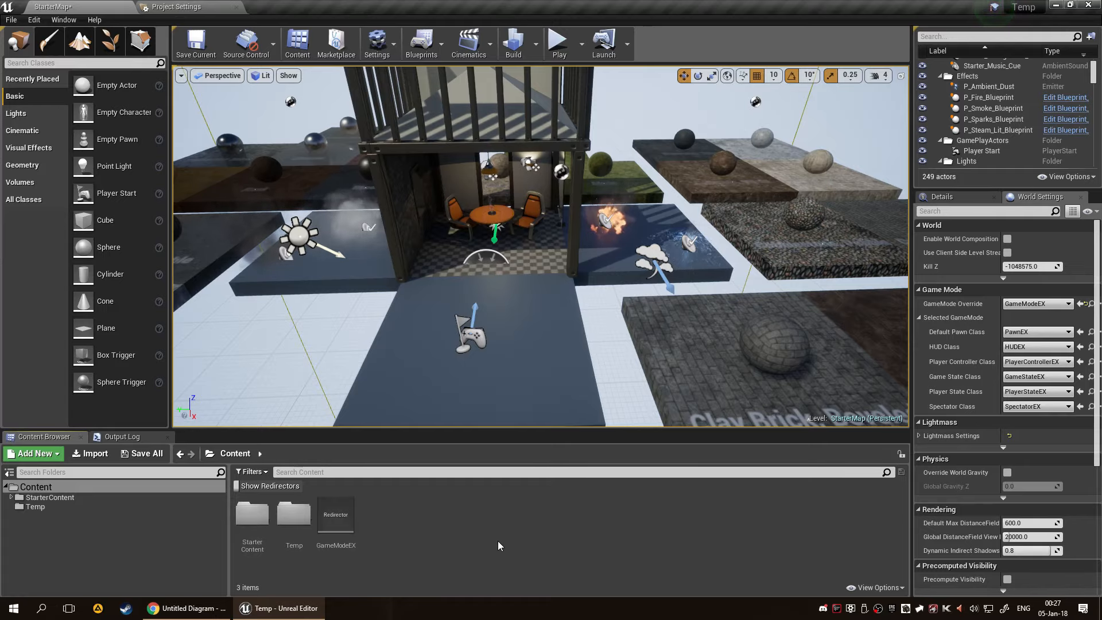
# Examine the actions offered for the GameModeEX redirector in the Content folder.
pyautogui.rightClick(453, 517)
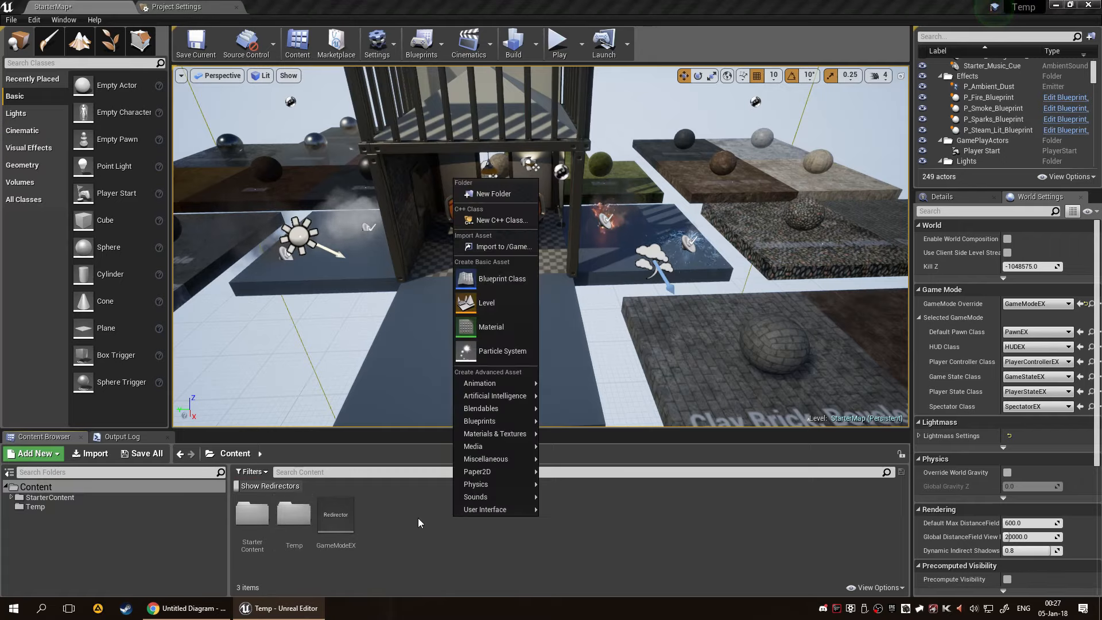
pyautogui.click(418, 518)
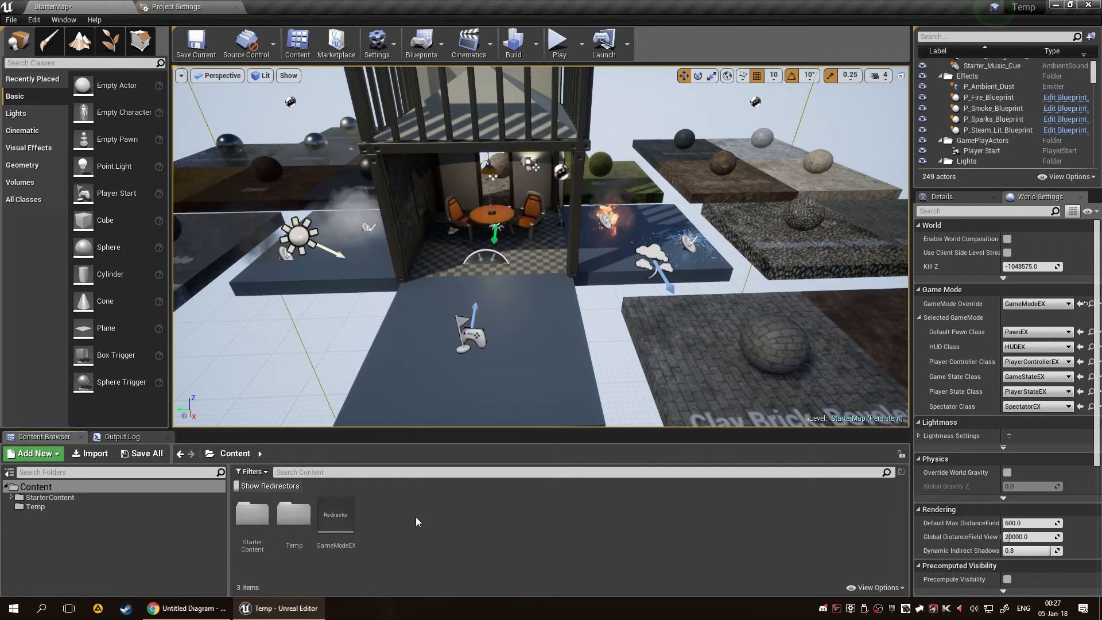
pyautogui.click(336, 519)
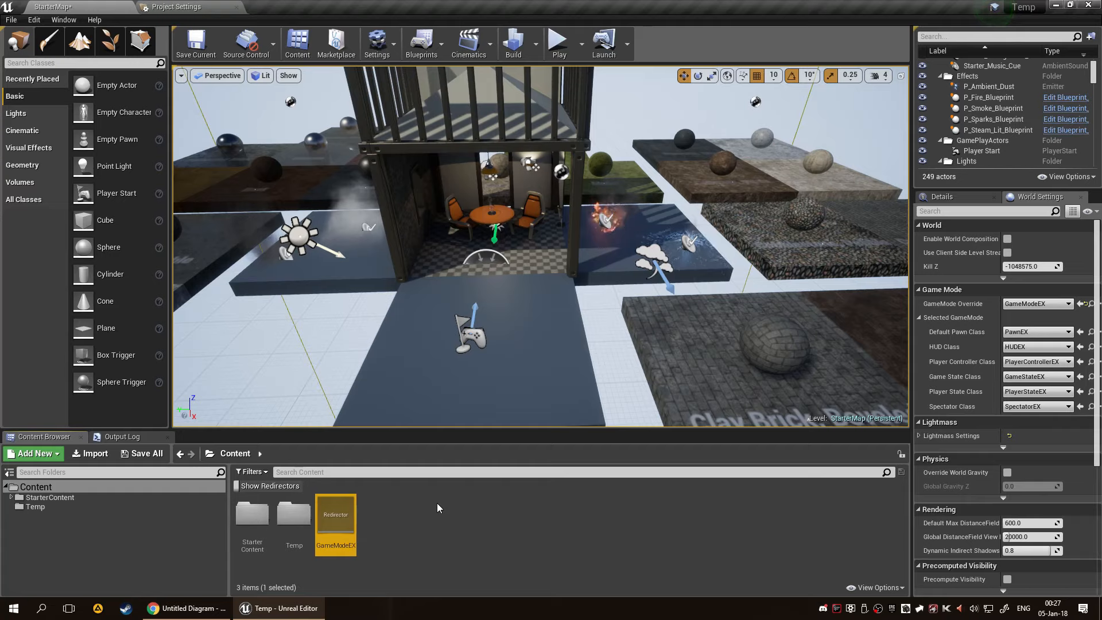
pyautogui.rightClick(334, 521)
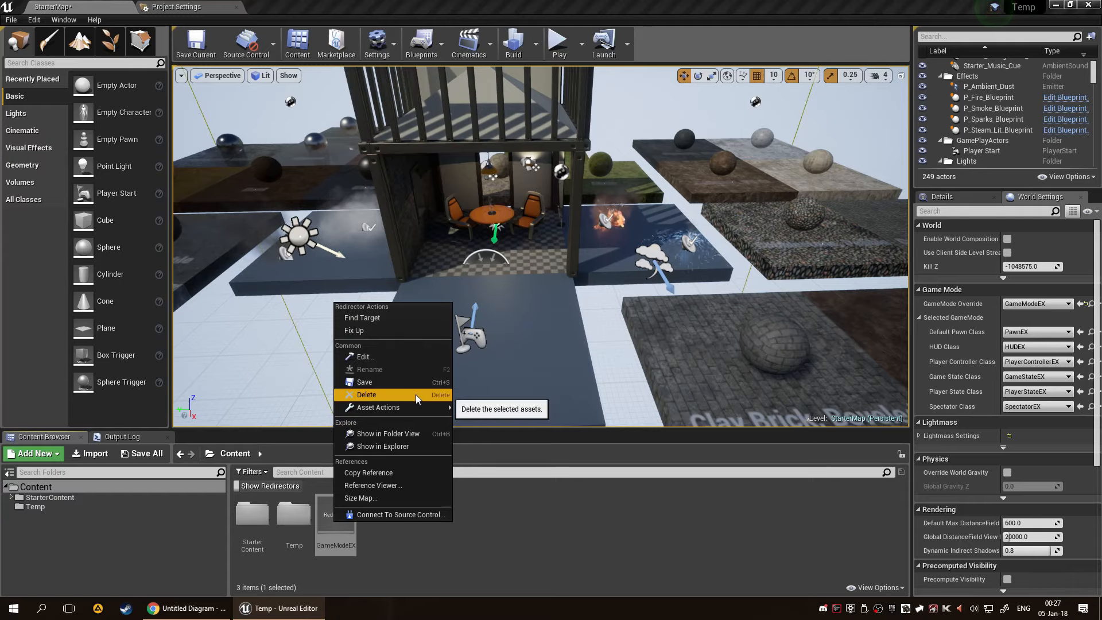
pyautogui.click(714, 526)
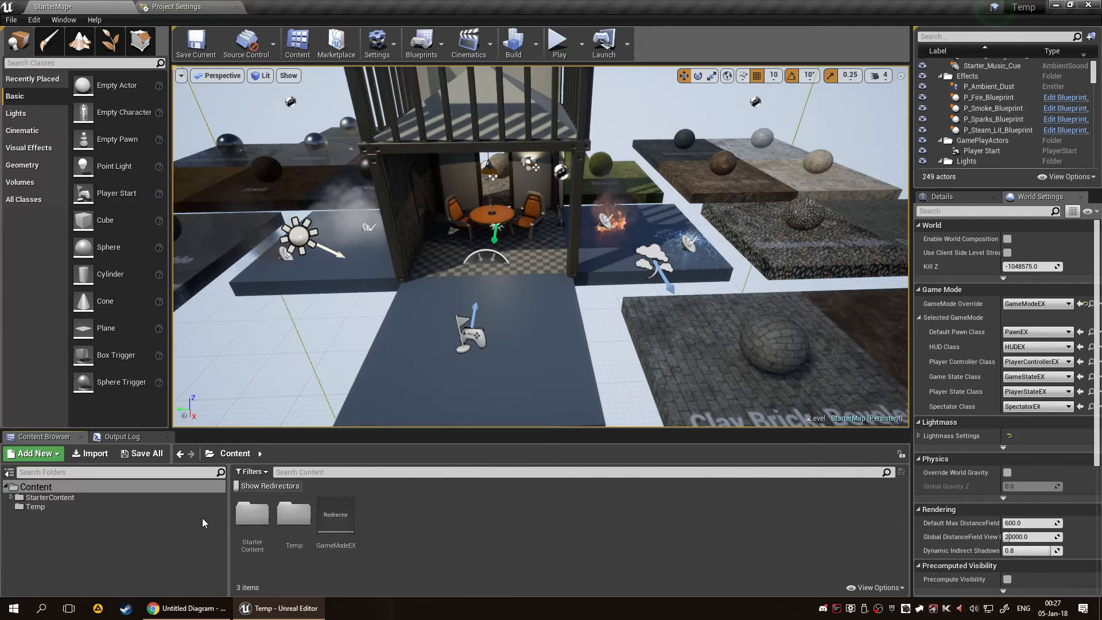
# Fix up the redirectors in the Content folder and remove the Show Redirectors filter.
pyautogui.rightClick(67, 486)
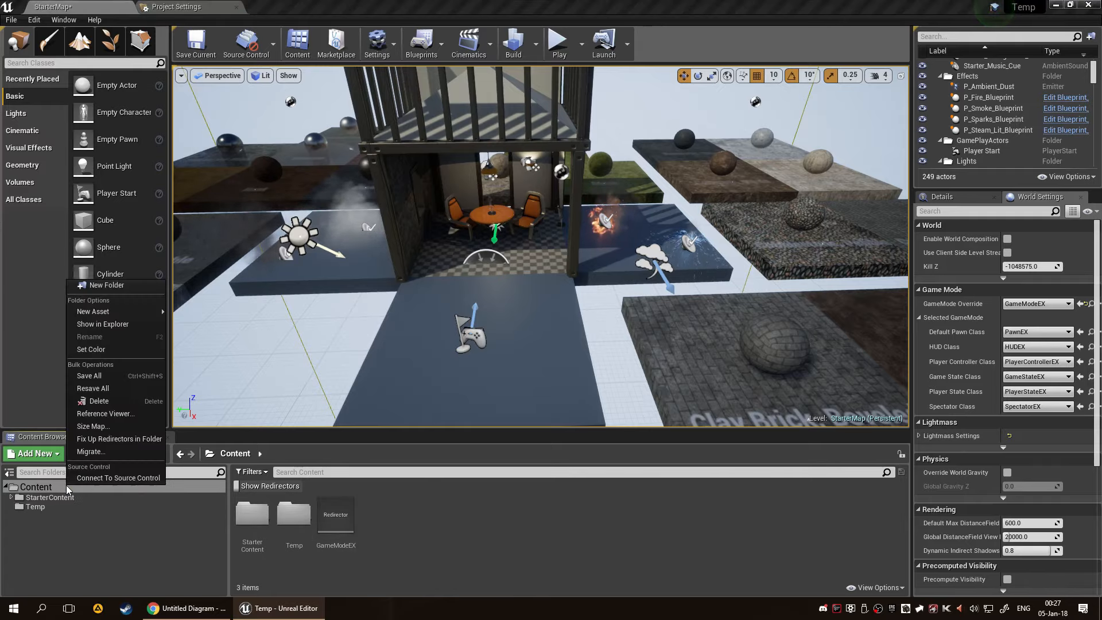
pyautogui.click(139, 439)
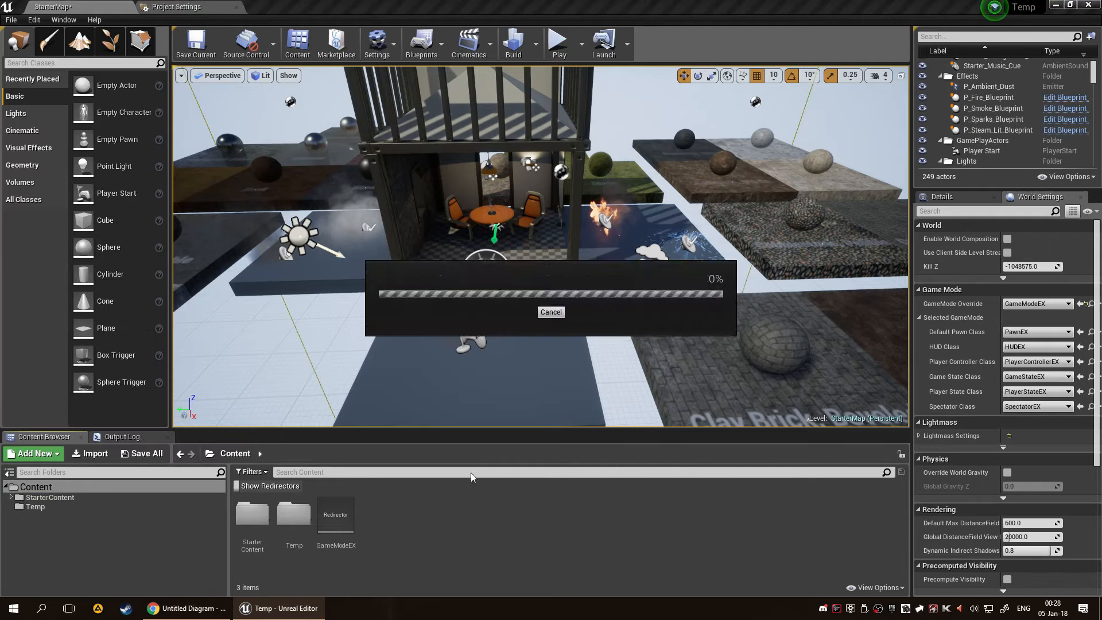
pyautogui.click(422, 527)
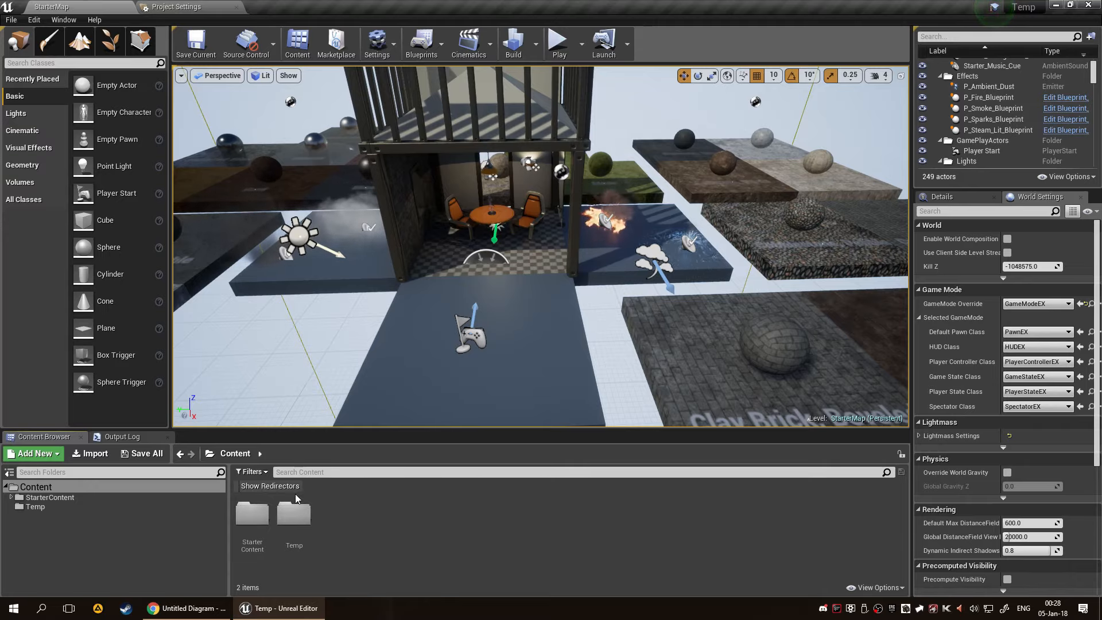
pyautogui.rightClick(269, 488)
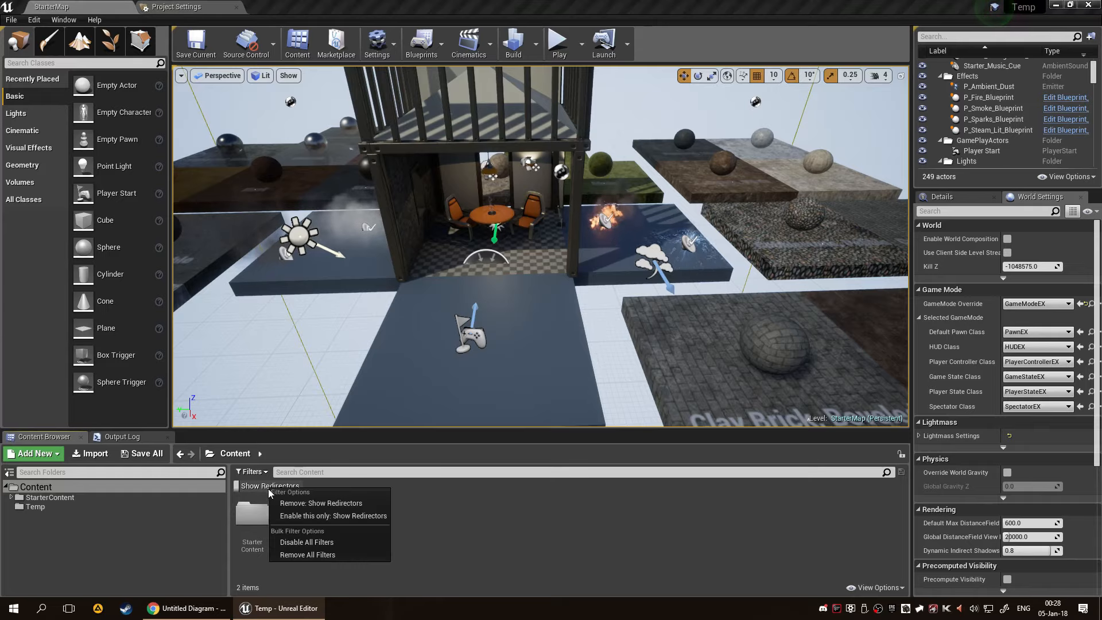
pyautogui.click(288, 506)
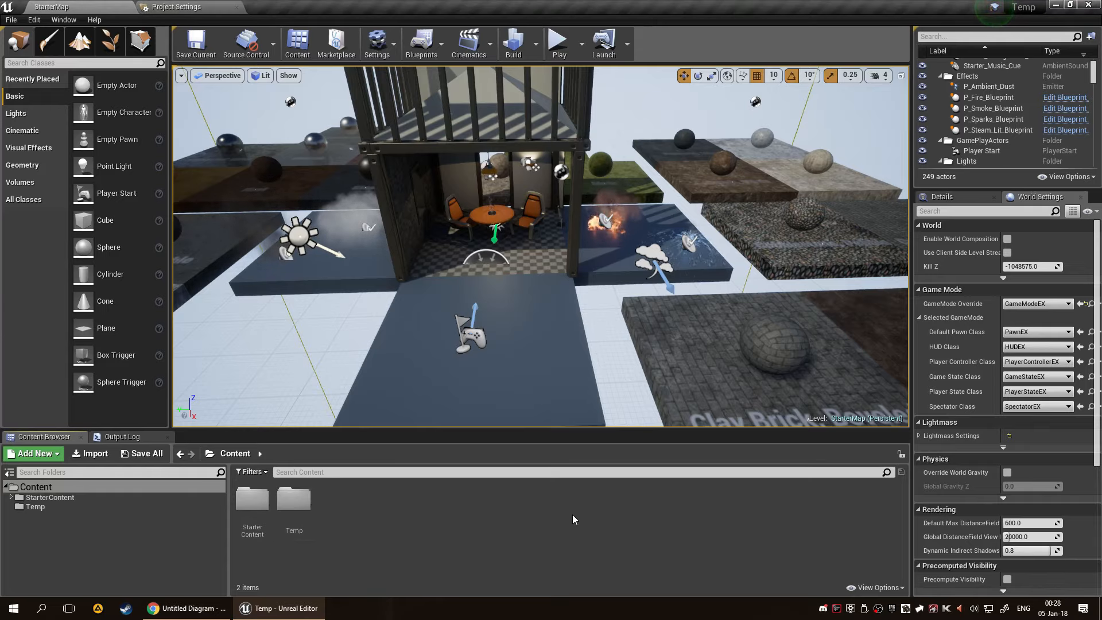